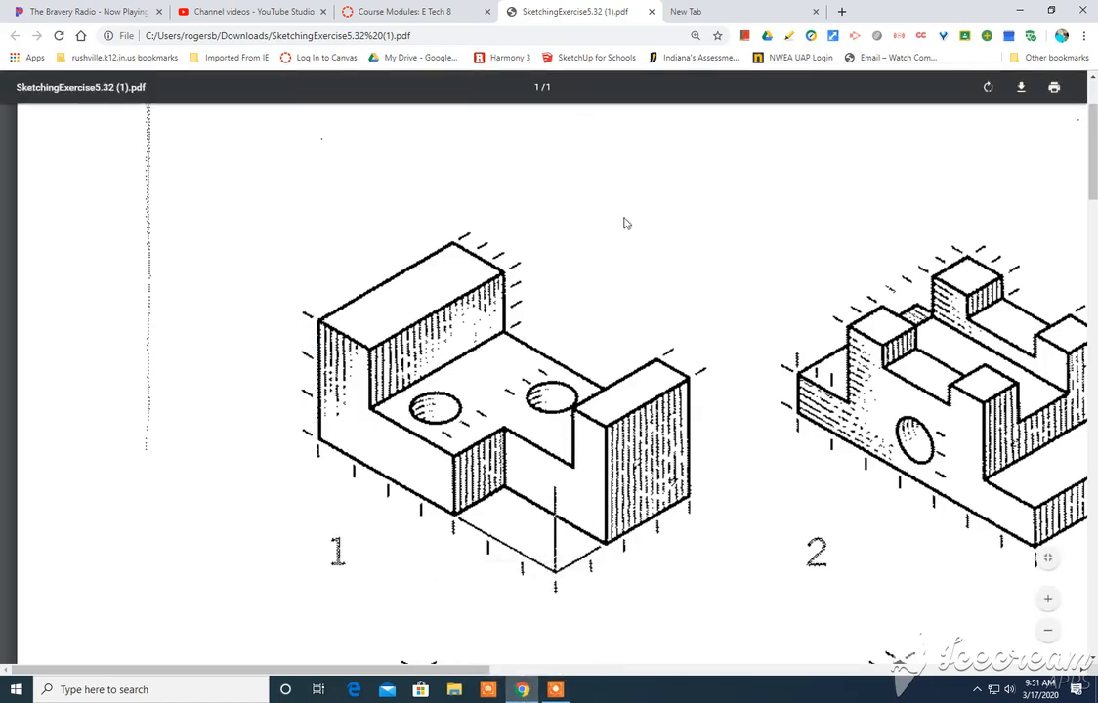
Open SketchUp for Schools from the Google apps list in the new browser tab
{"action": "left_click", "coordinate": [684, 11]}
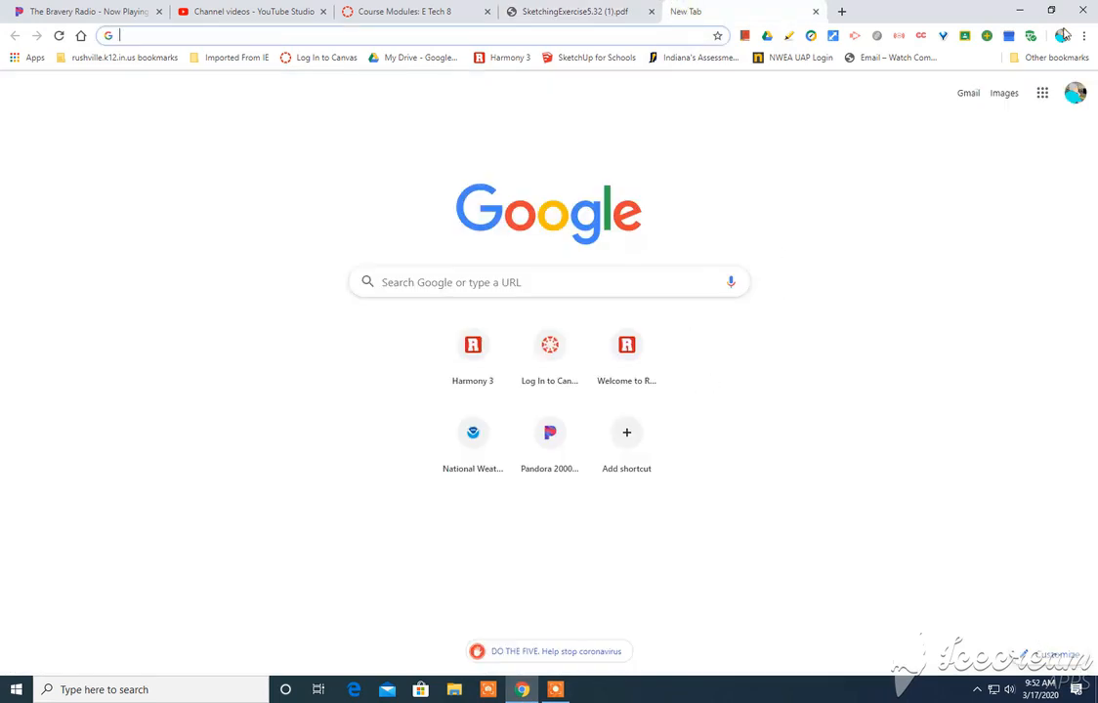
{"action": "left_click", "coordinate": [1043, 94]}
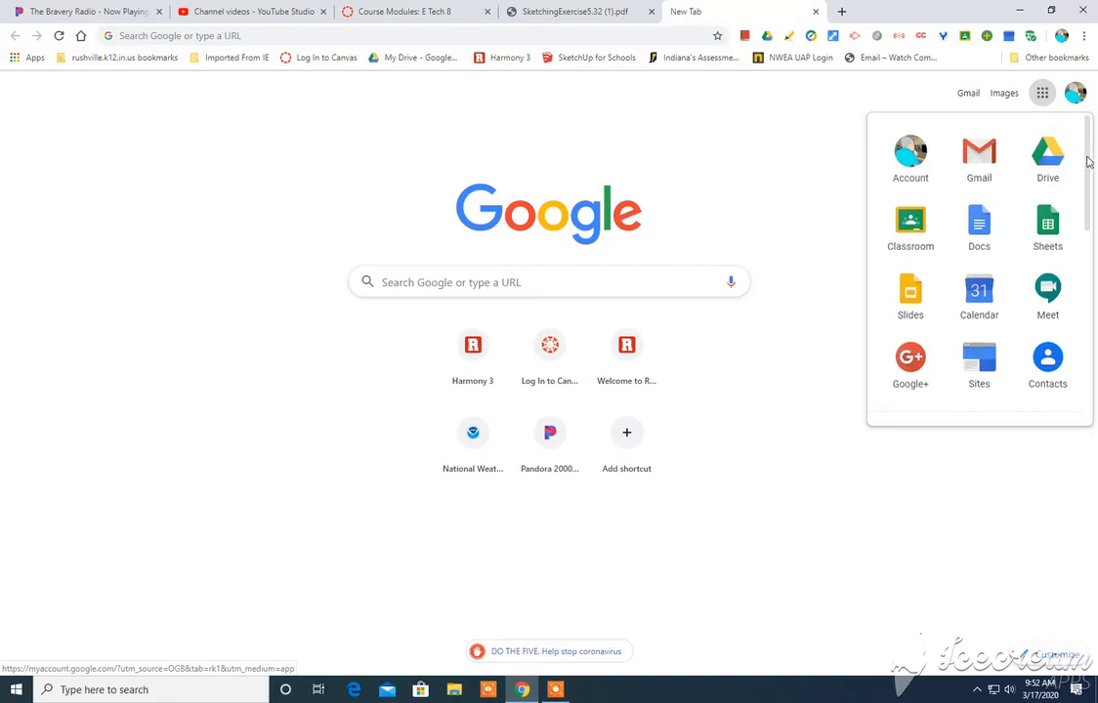
{"action": "scroll", "coordinate": [1084, 166], "scroll_direction": "down", "scroll_amount": 6}
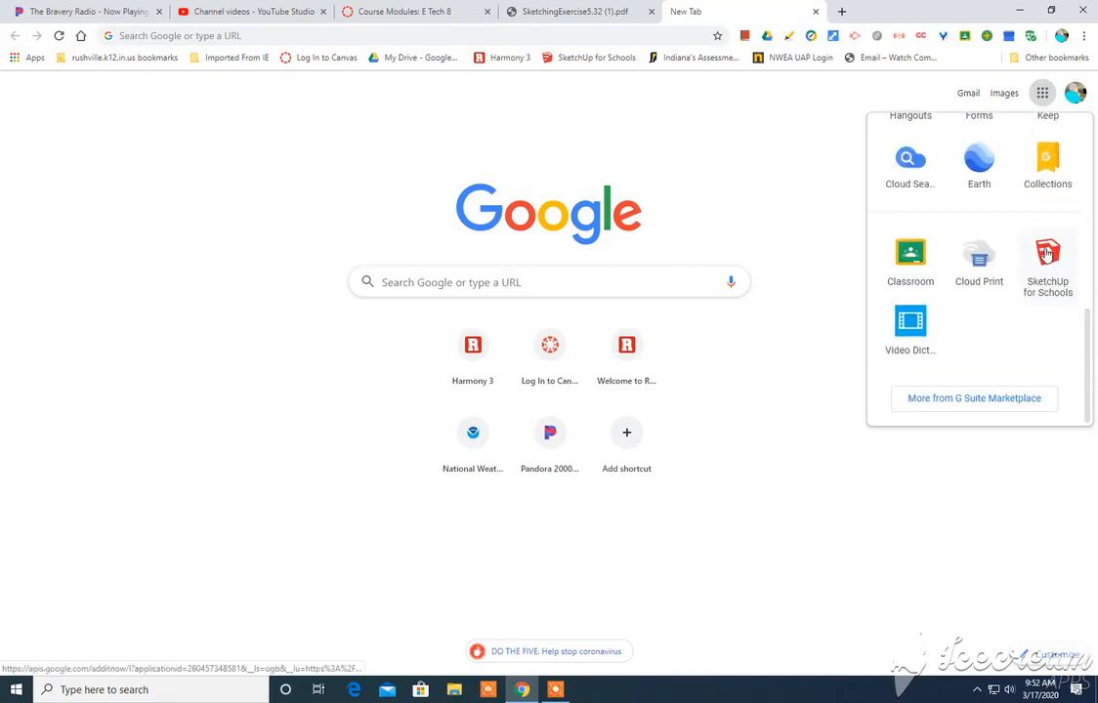
{"action": "left_click", "coordinate": [1046, 253]}
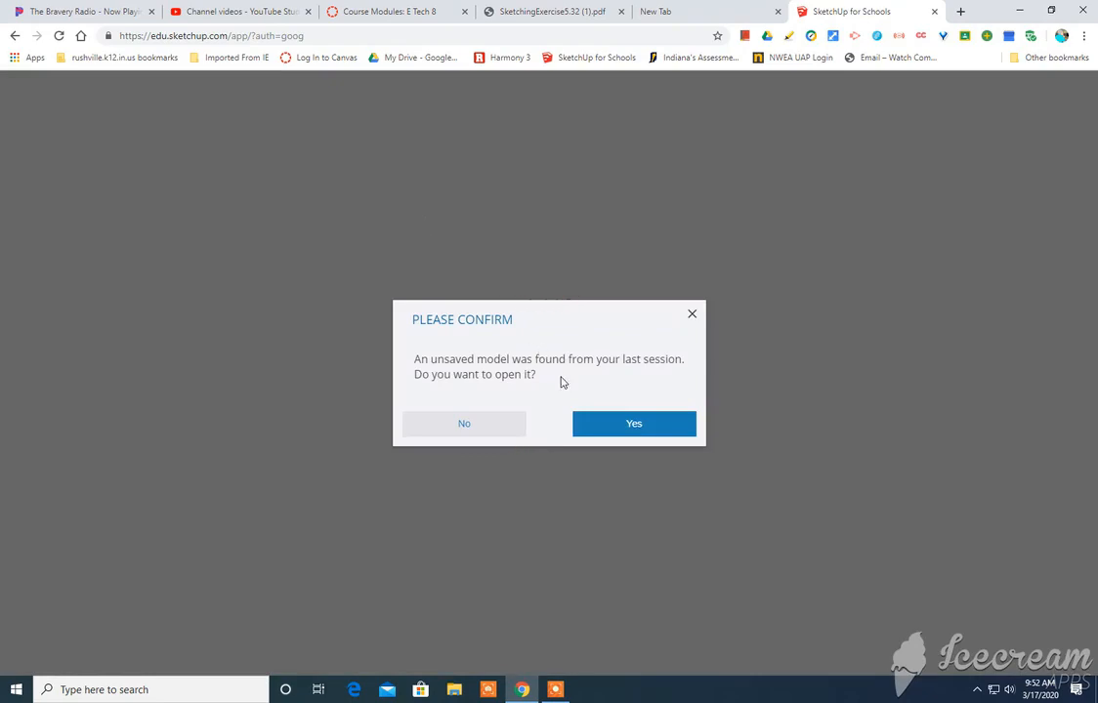
Decline reopening the unsaved model and create a new one from the Simple Template - Feet and Inches
{"action": "left_click", "coordinate": [520, 430]}
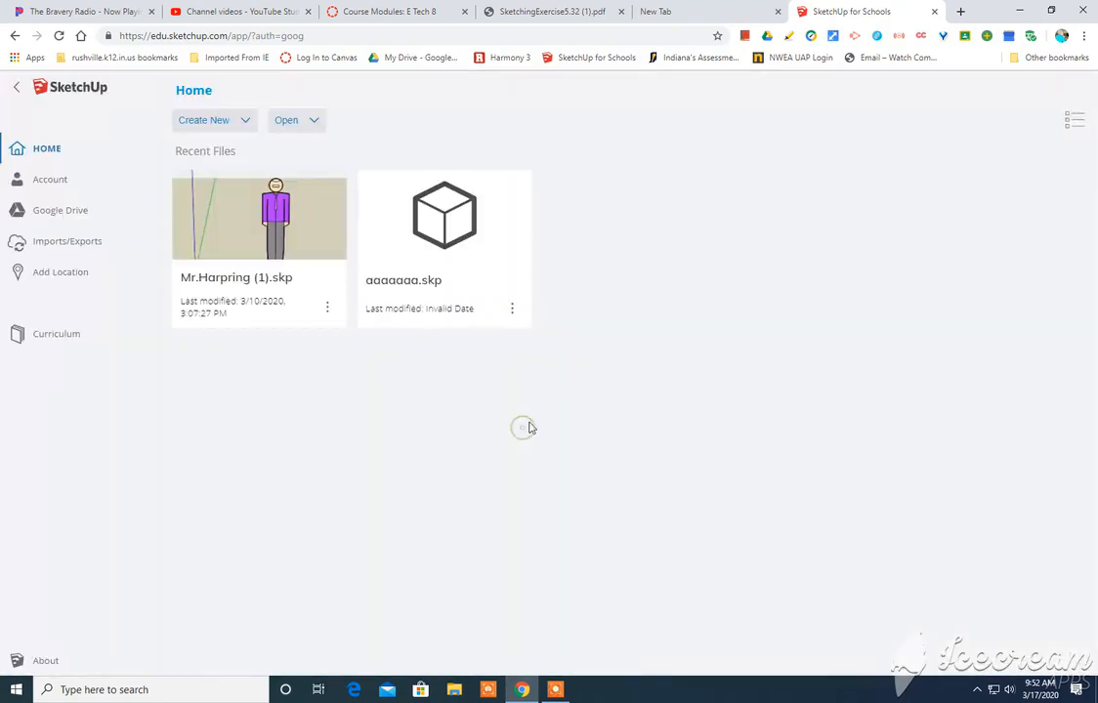
{"action": "left_click", "coordinate": [228, 122]}
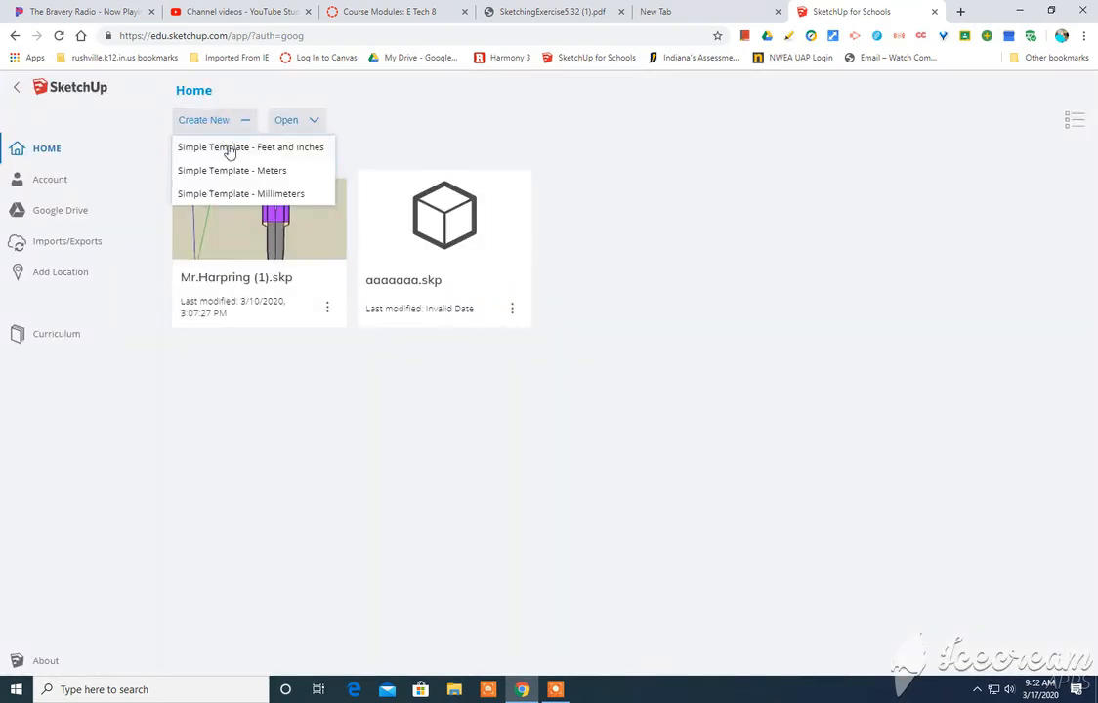
{"action": "left_click", "coordinate": [230, 149]}
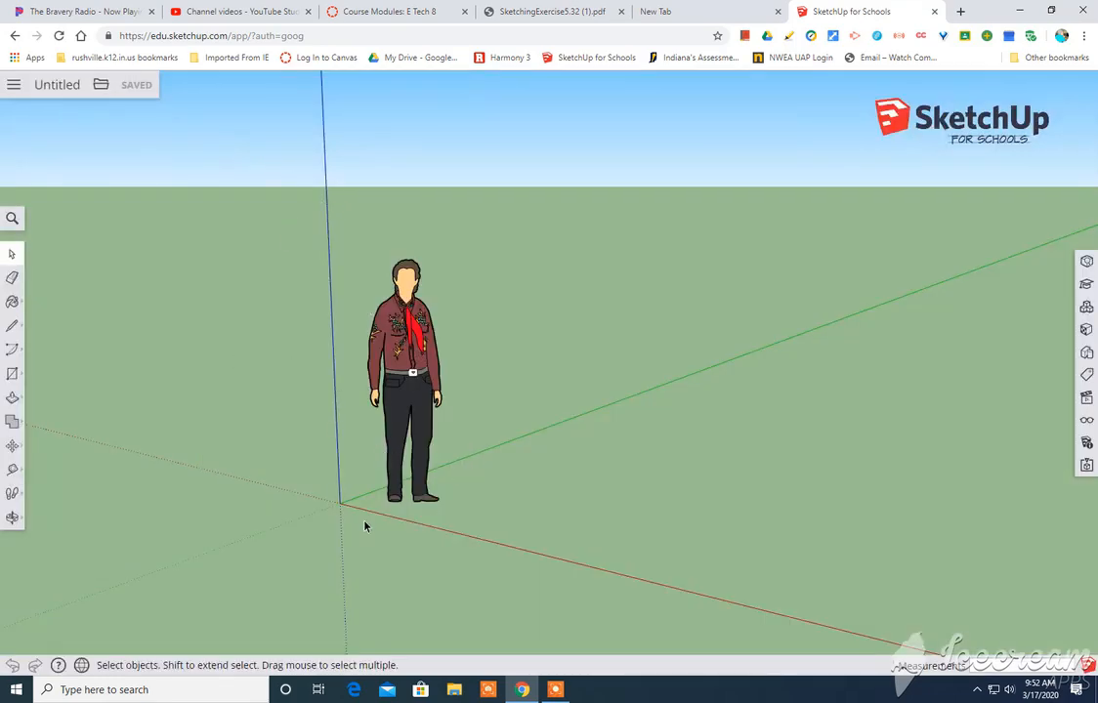
Check object 1 in the SketchingExercise5.32 PDF and draw a 3.5 by 2 inch ground rectangle from the origin
{"action": "scroll", "coordinate": [364, 517], "scroll_direction": "up", "scroll_amount": 5}
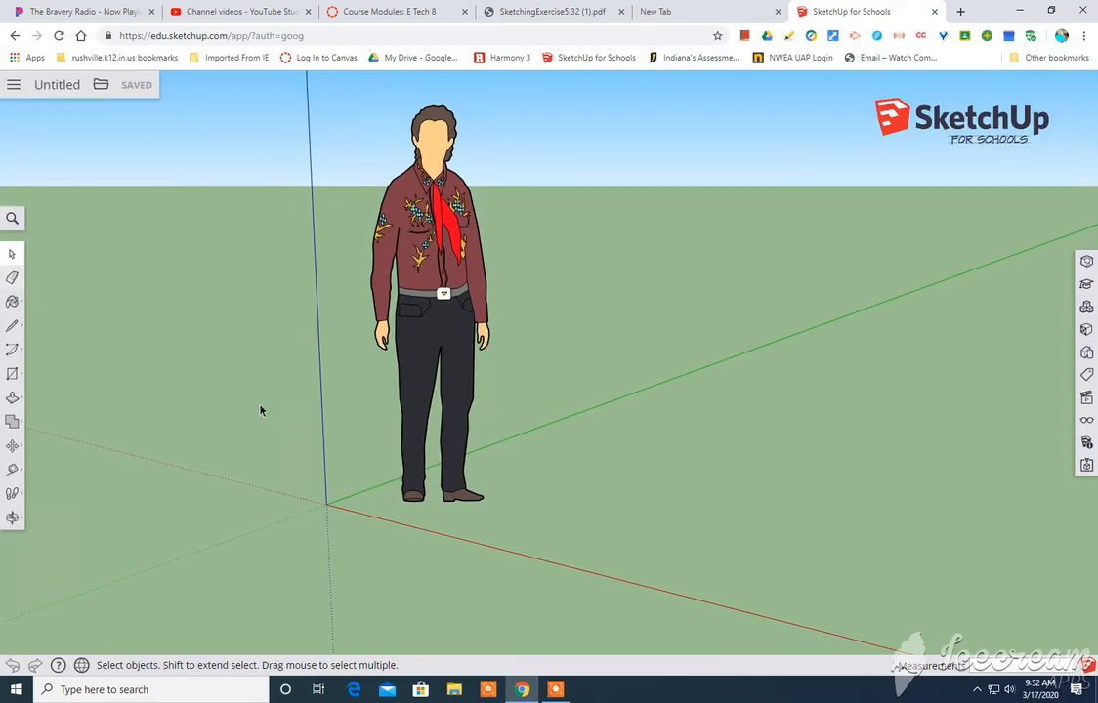
{"action": "scroll", "coordinate": [337, 500], "scroll_direction": "up", "scroll_amount": 5}
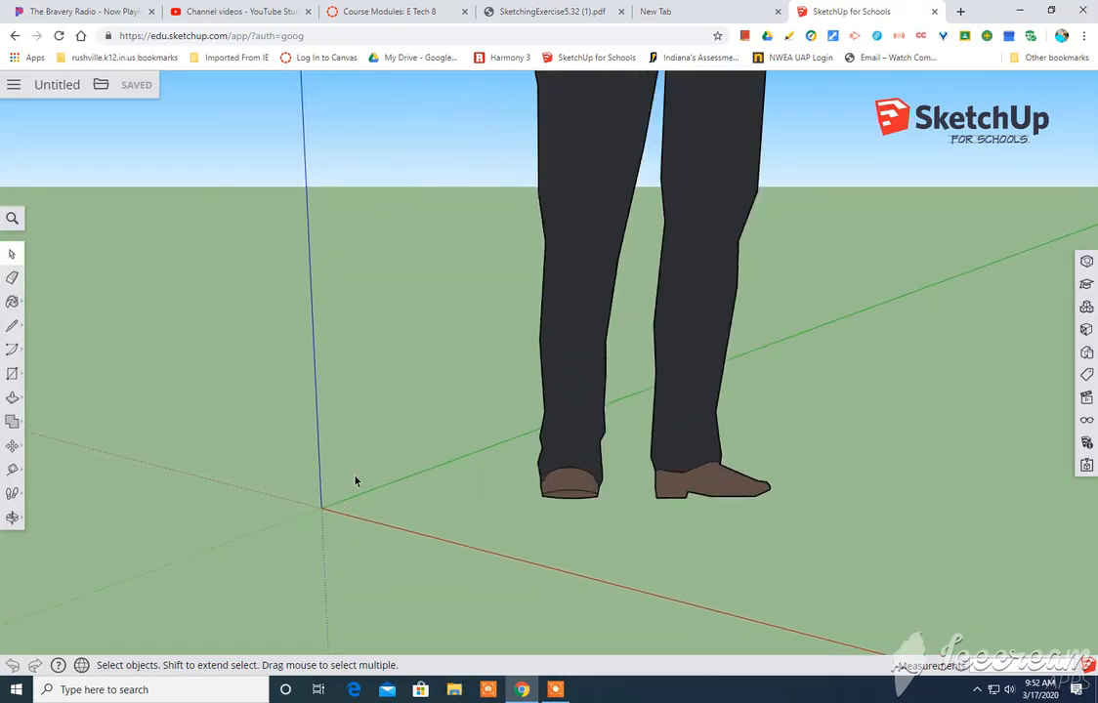
{"action": "left_click", "coordinate": [527, 12]}
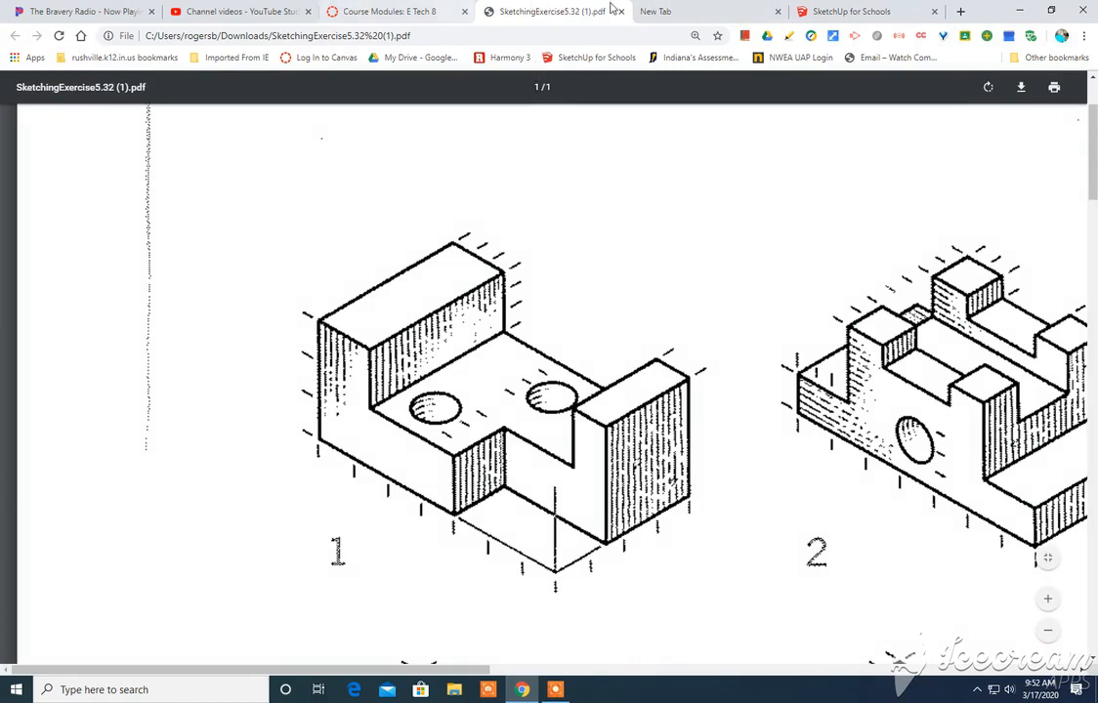
{"action": "left_click", "coordinate": [816, 11]}
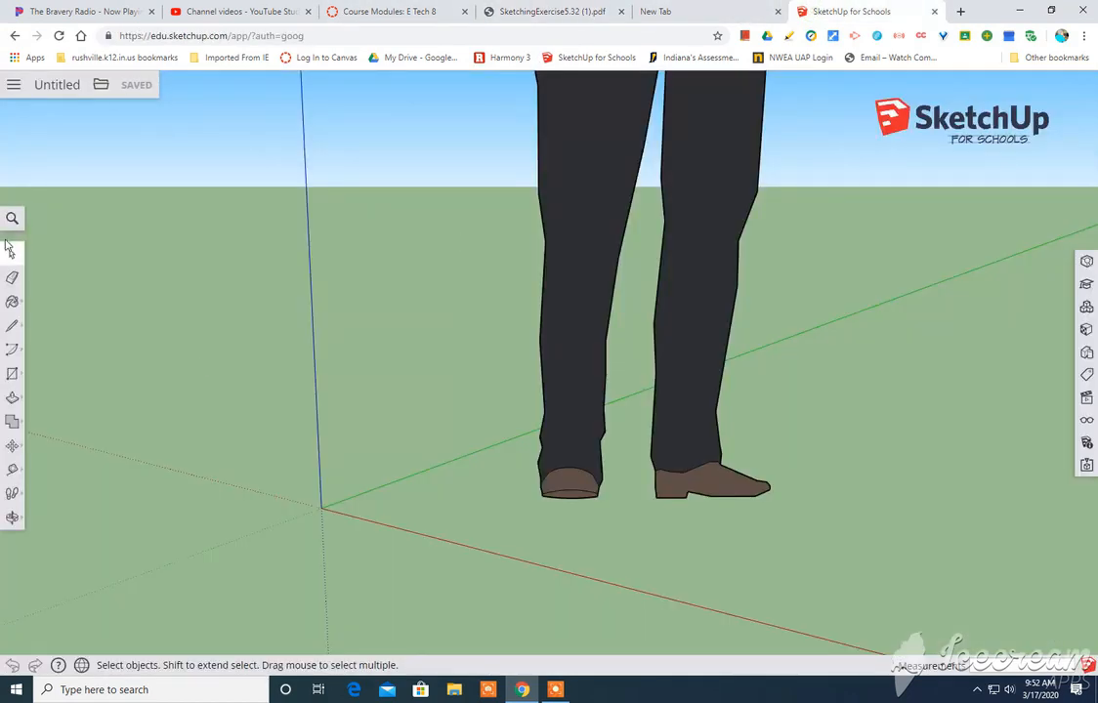
{"action": "left_click", "coordinate": [20, 377]}
{"action": "left_click", "coordinate": [321, 508]}
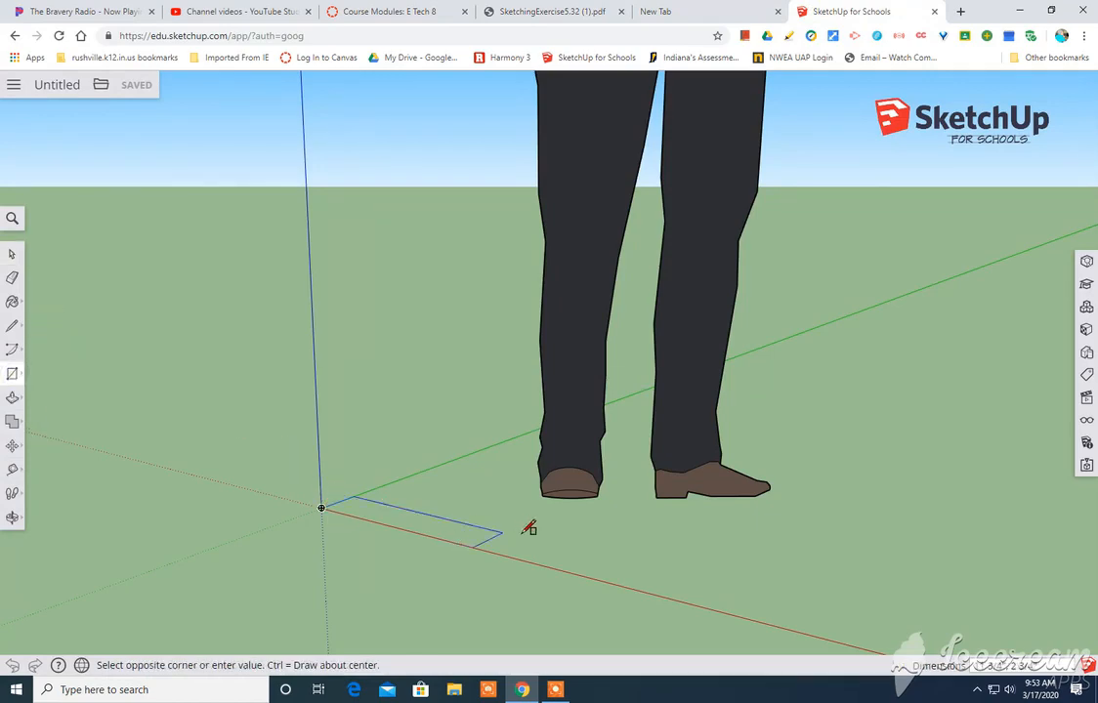
{"action": "left_click", "coordinate": [548, 519]}
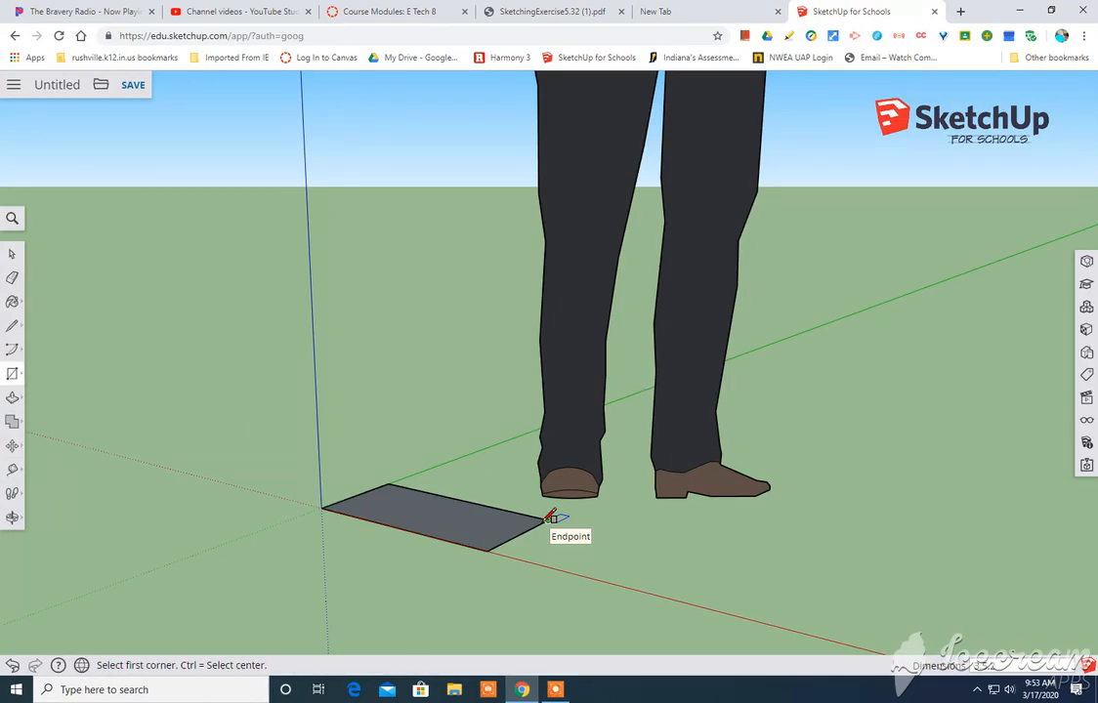
{"action": "key", "text": "Return"}
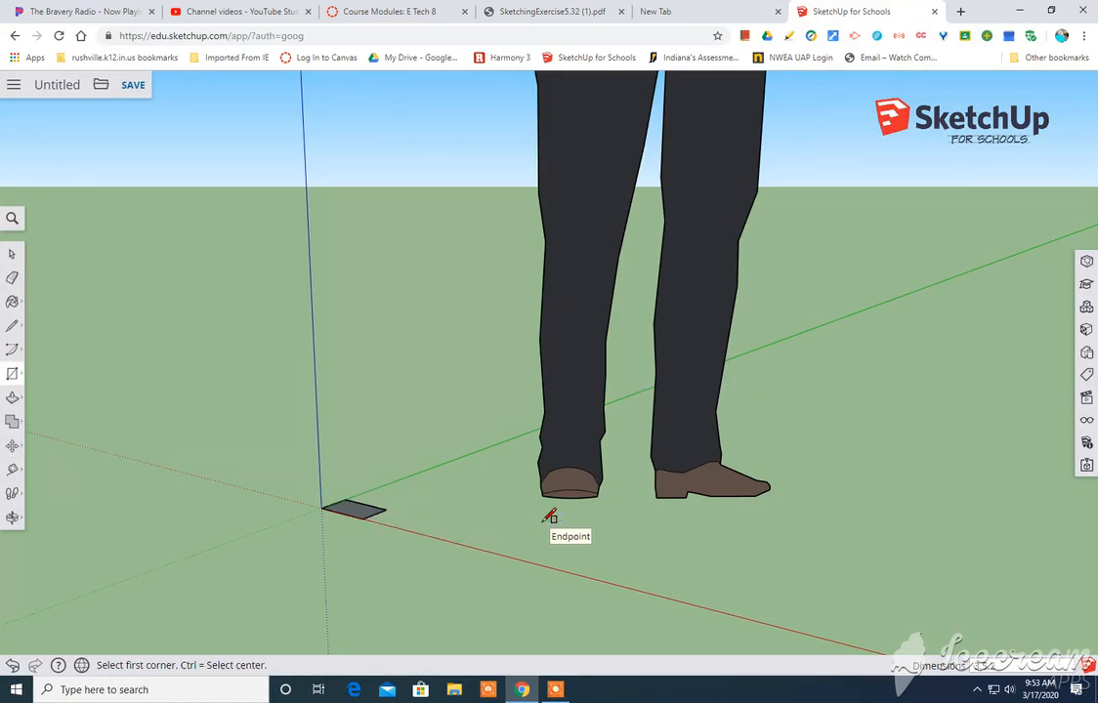
Delete the default scale figure standing beside the rectangle
{"action": "left_click", "coordinate": [12, 253]}
{"action": "left_click", "coordinate": [574, 298]}
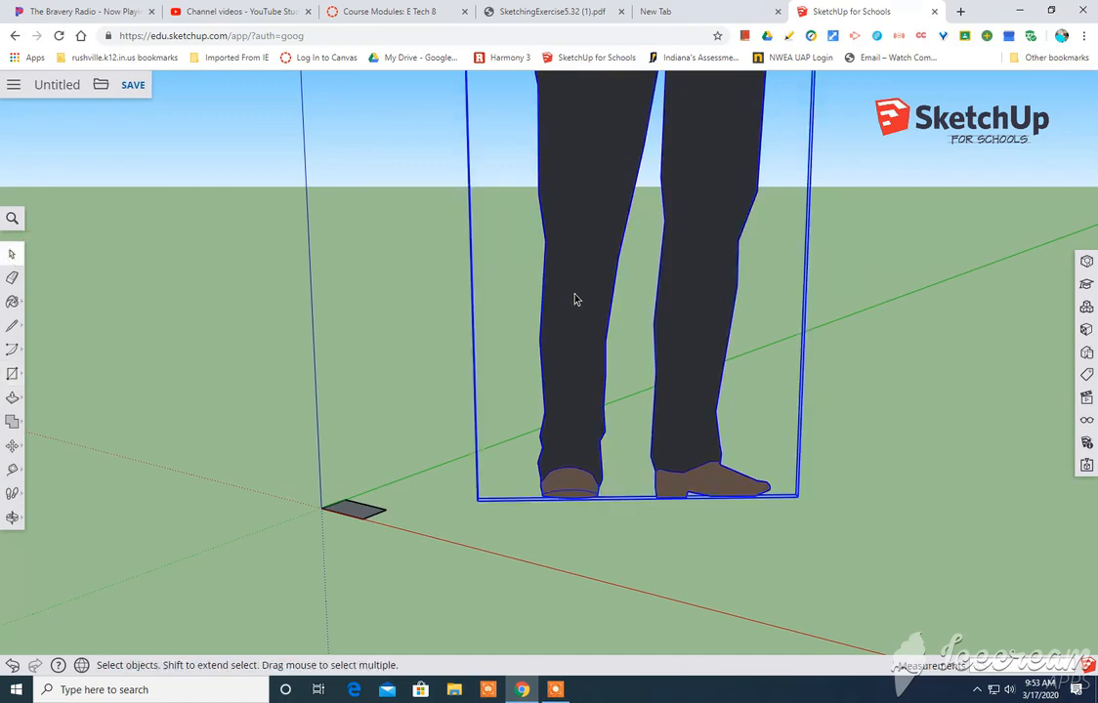
{"action": "key", "text": "Delete"}
{"action": "scroll", "coordinate": [332, 518], "scroll_direction": "up", "scroll_amount": 10}
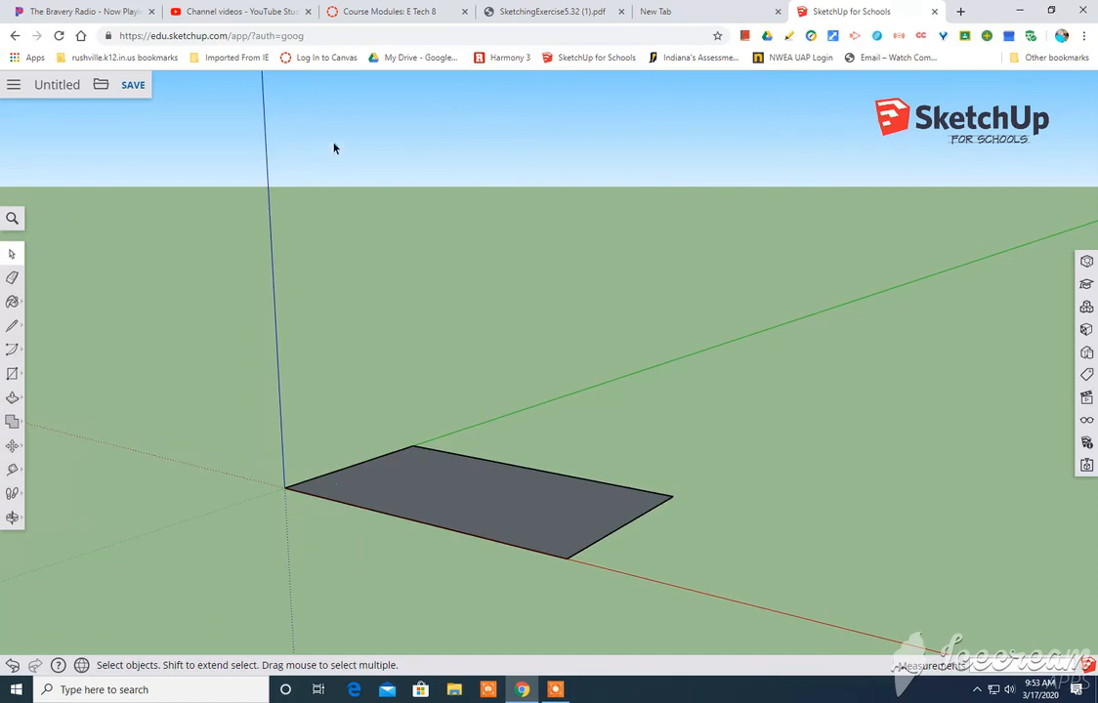
Push/Pull the rectangle upward 1 1/2 inches into a solid block
{"action": "left_click", "coordinate": [12, 400]}
{"action": "left_click", "coordinate": [441, 507]}
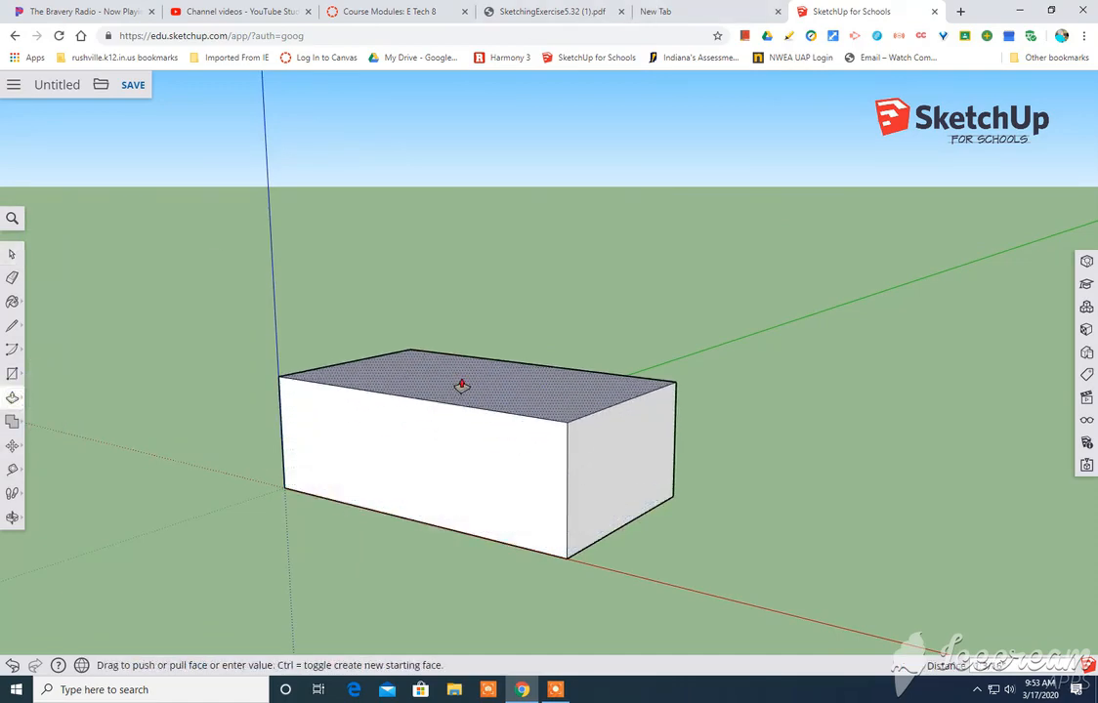
{"action": "left_click", "coordinate": [463, 385]}
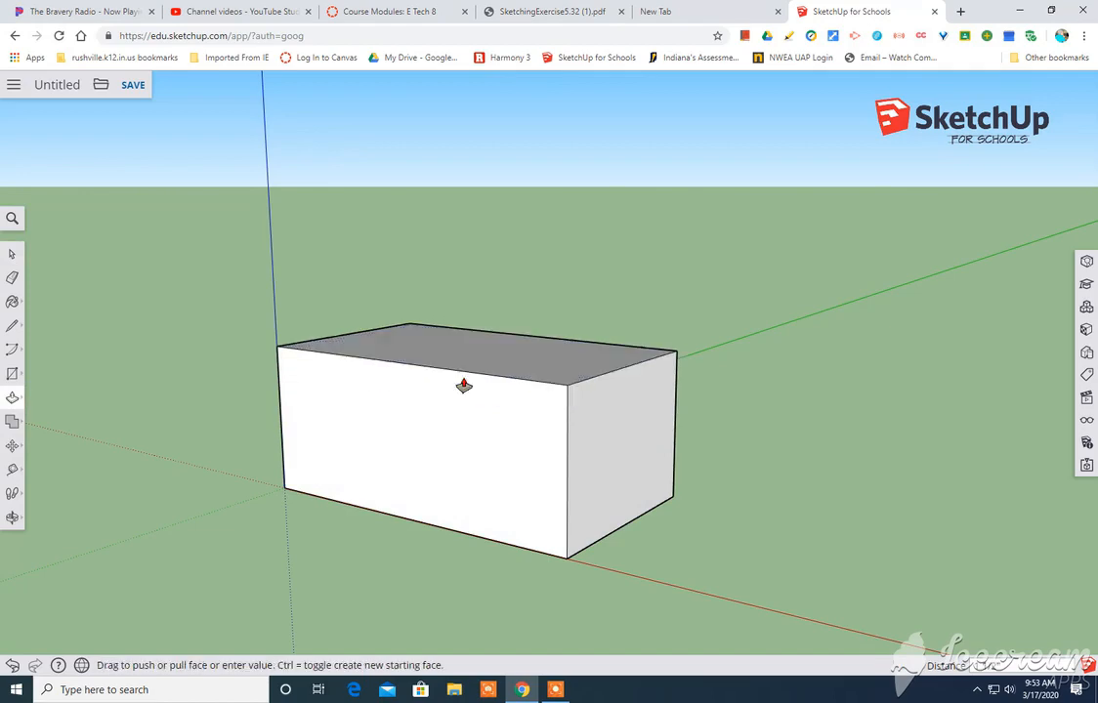
{"action": "middle_click_drag", "start_coordinate": [312, 307], "coordinate": [544, 360]}
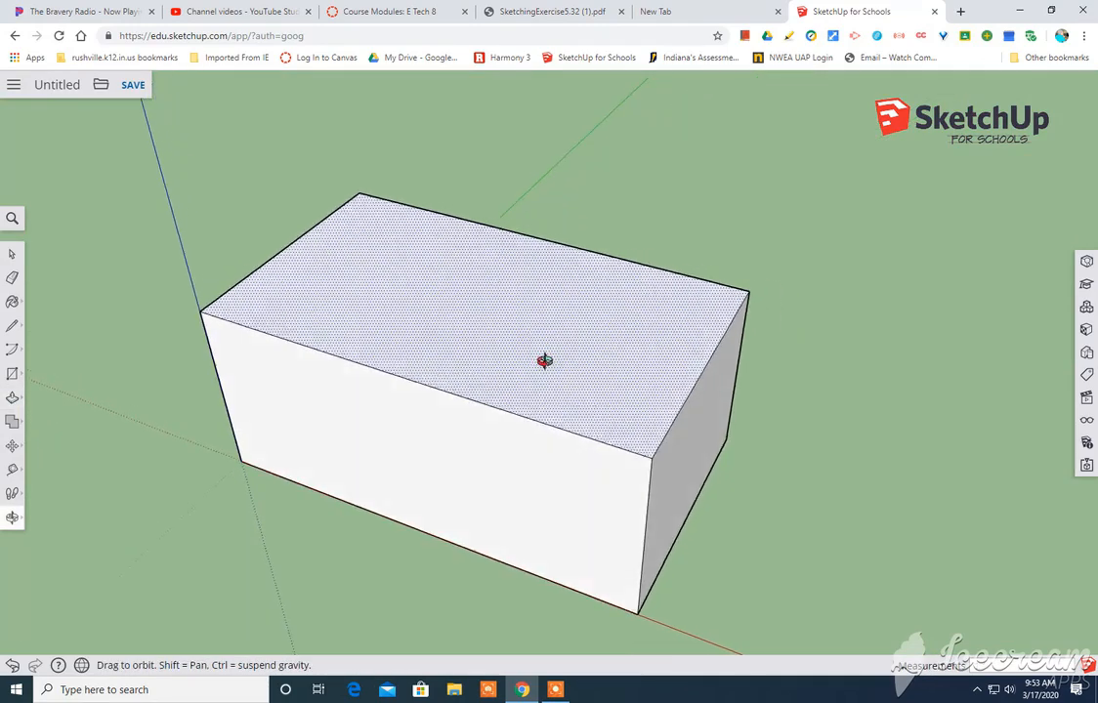
Consult the PDF sketch and place two Tape Measure guides across the block's top face, one inward from each short edge
{"action": "left_click", "coordinate": [541, 10]}
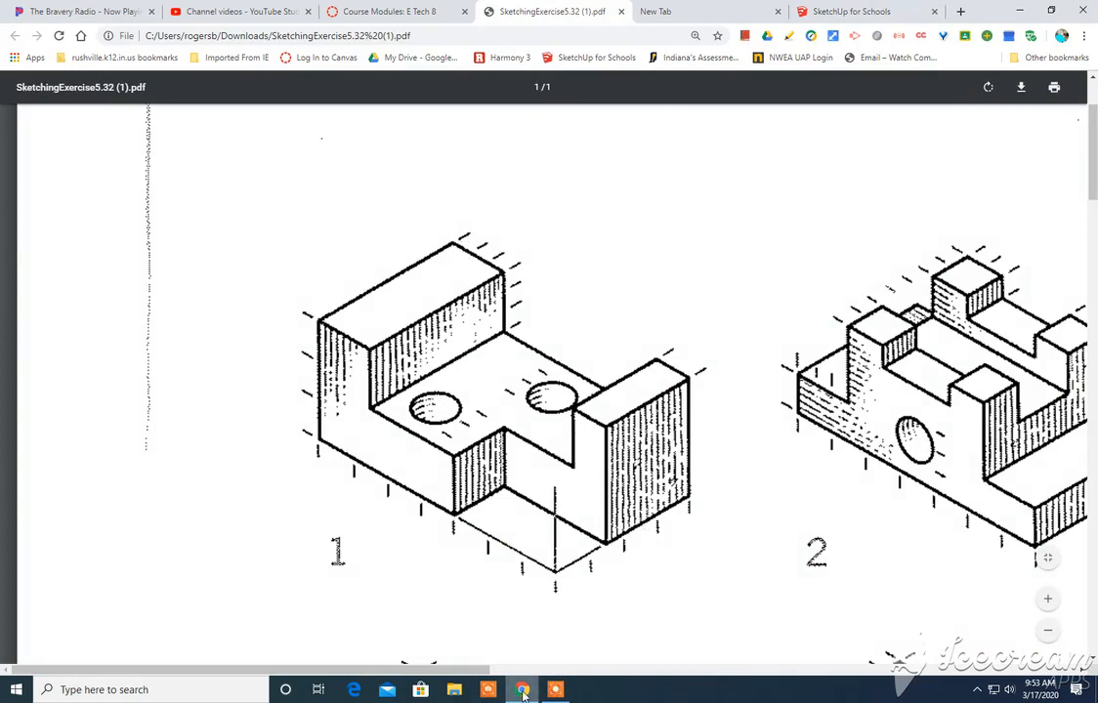
{"action": "left_click", "coordinate": [842, 12]}
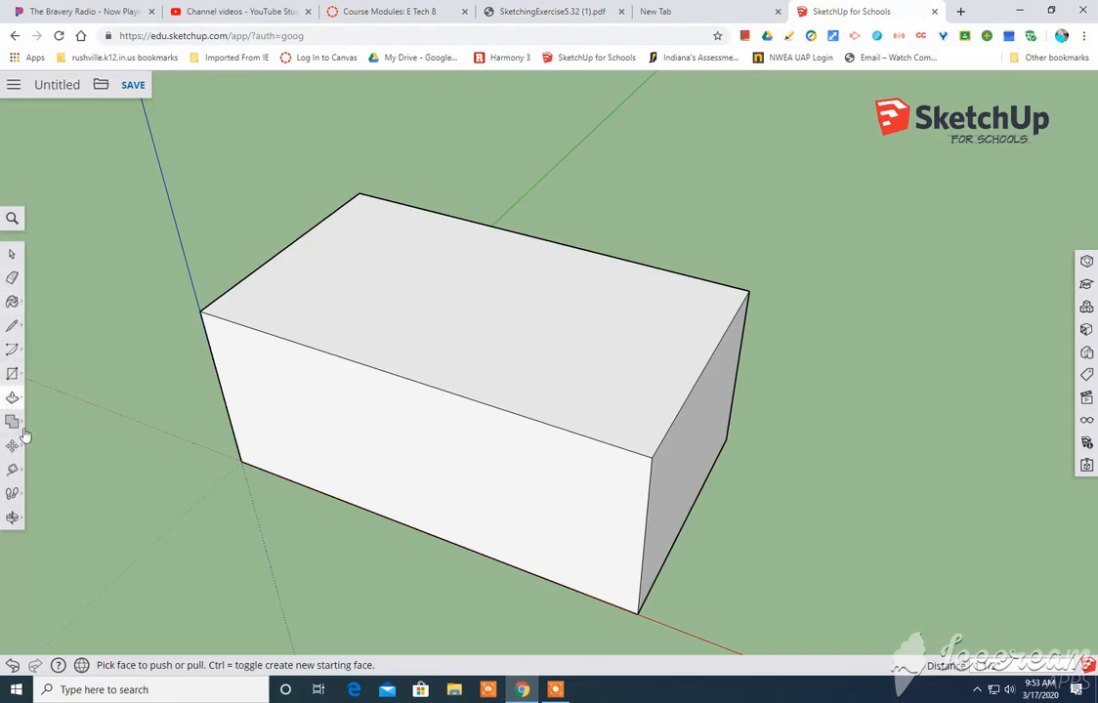
{"action": "left_click", "coordinate": [11, 469]}
{"action": "left_click", "coordinate": [238, 284]}
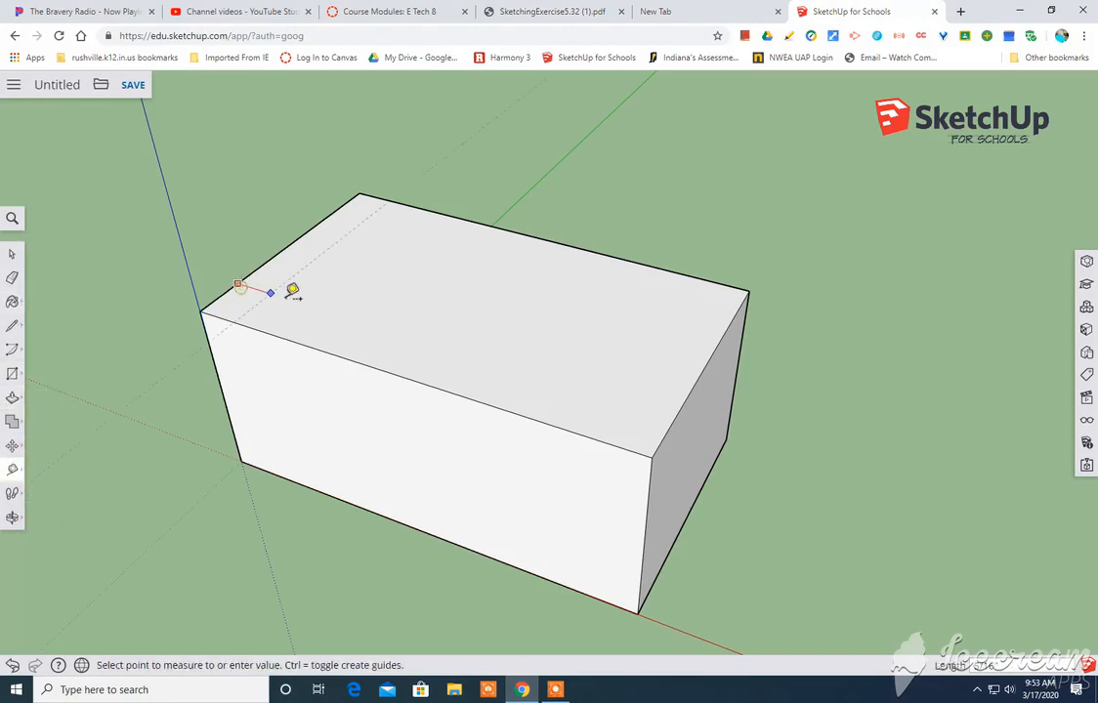
{"action": "left_click", "coordinate": [347, 298]}
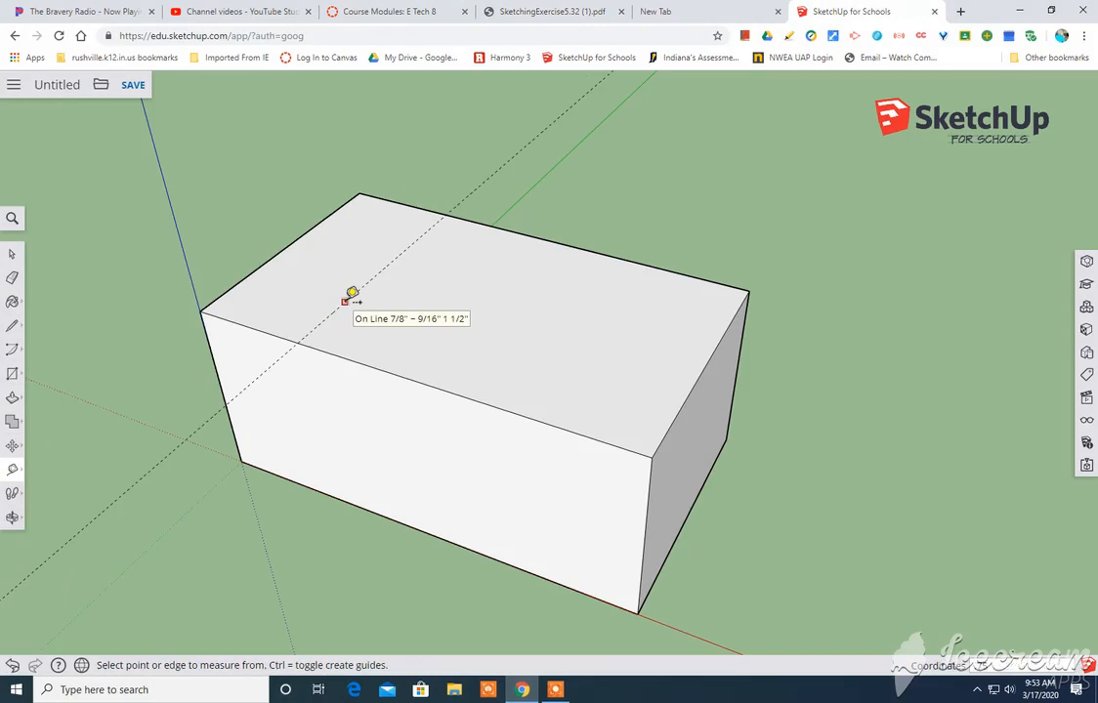
{"action": "middle_click_drag", "start_coordinate": [355, 289], "coordinate": [618, 345]}
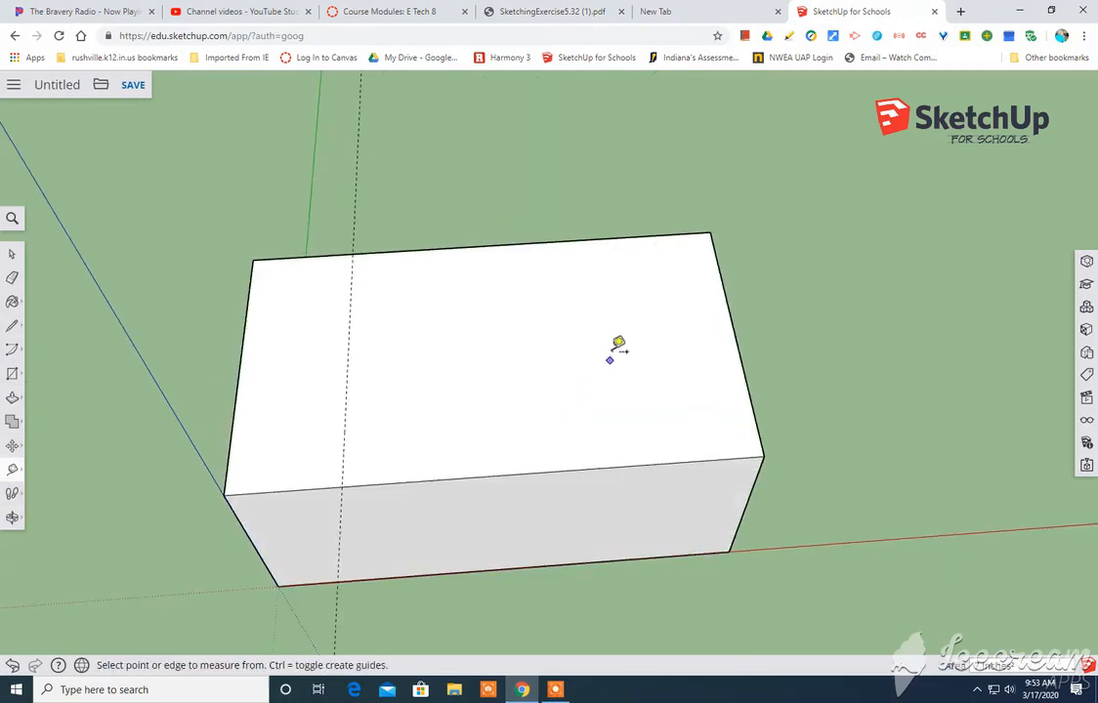
{"action": "left_click", "coordinate": [745, 381]}
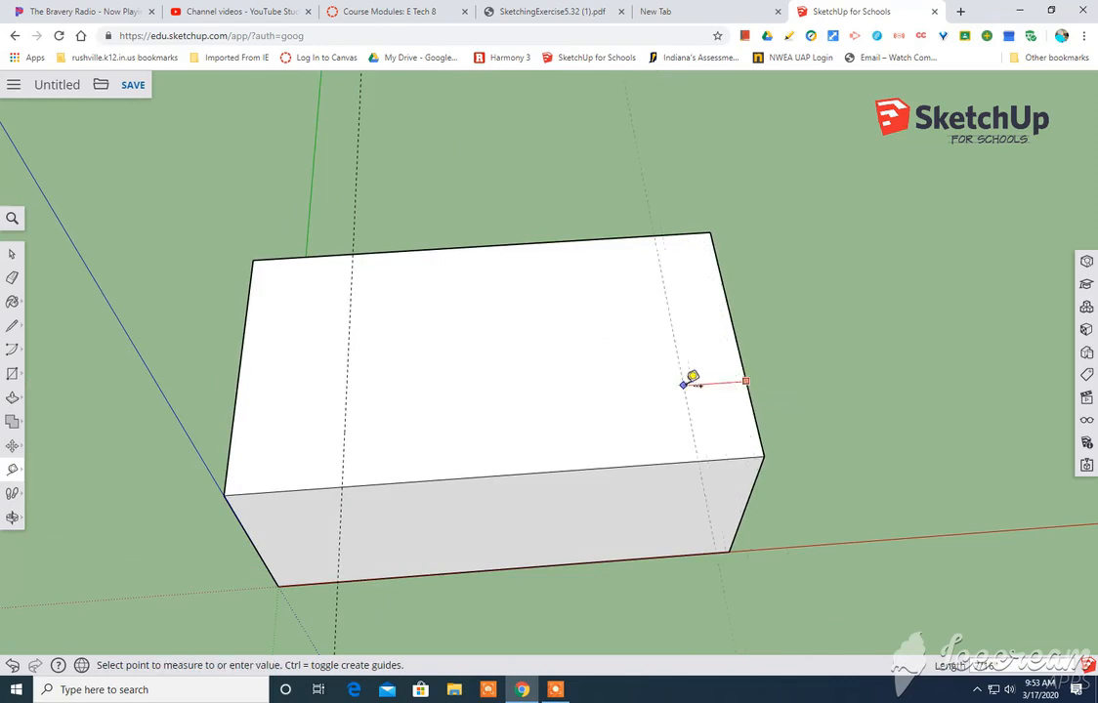
{"action": "left_click", "coordinate": [688, 377]}
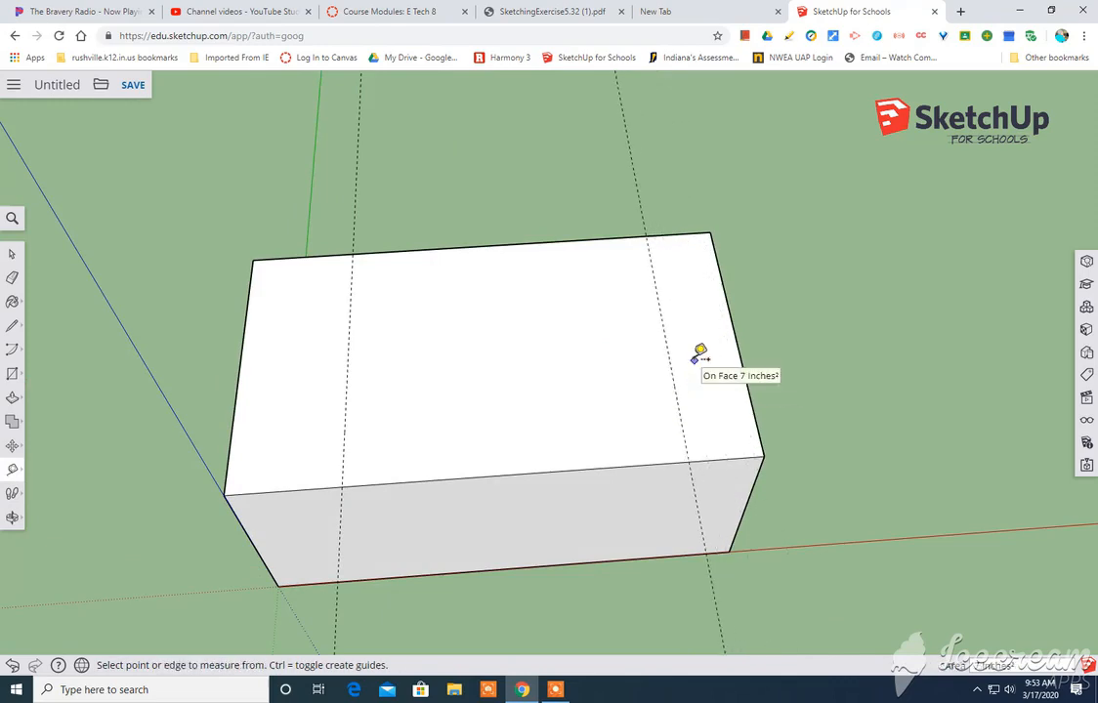
{"action": "middle_click_drag", "start_coordinate": [833, 313], "coordinate": [271, 256]}
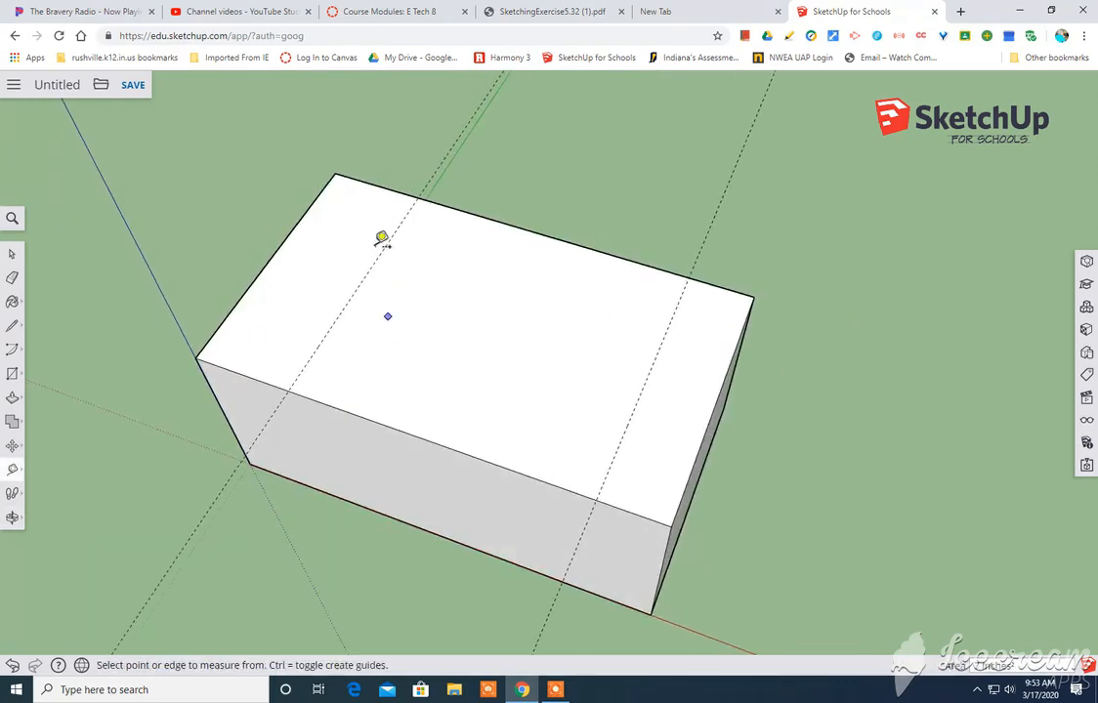
Draw lines along both guides across the top face, dividing it into three sections
{"action": "left_click", "coordinate": [12, 325]}
{"action": "left_click", "coordinate": [420, 199]}
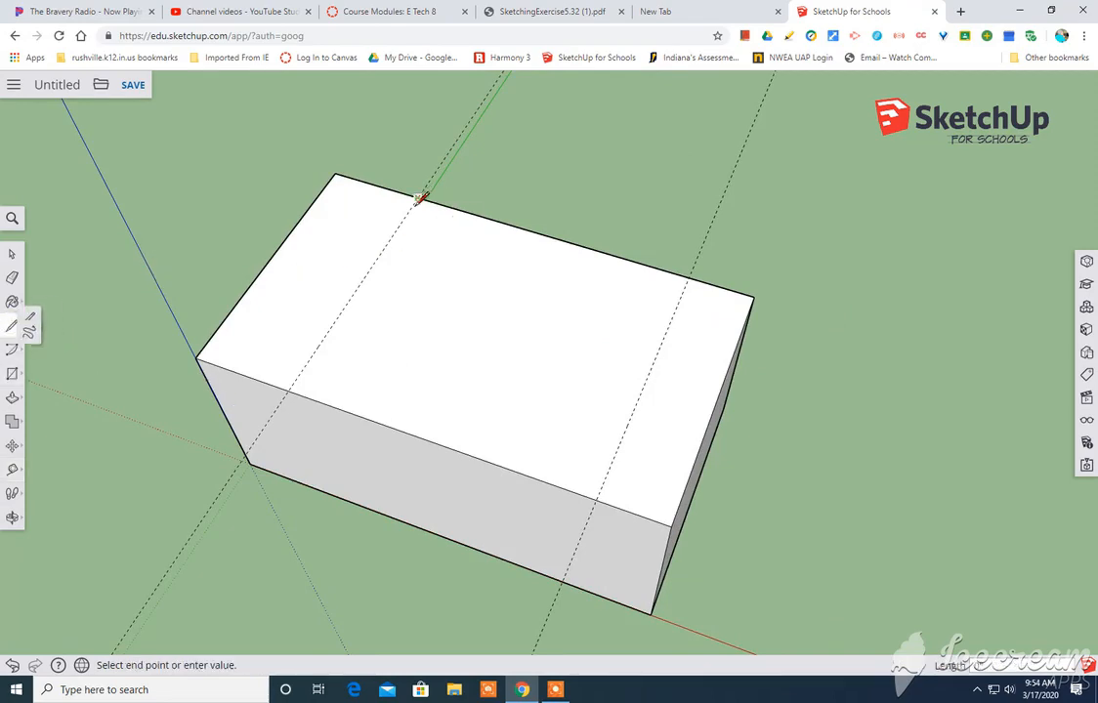
{"action": "left_click", "coordinate": [288, 389]}
{"action": "left_click", "coordinate": [691, 276]}
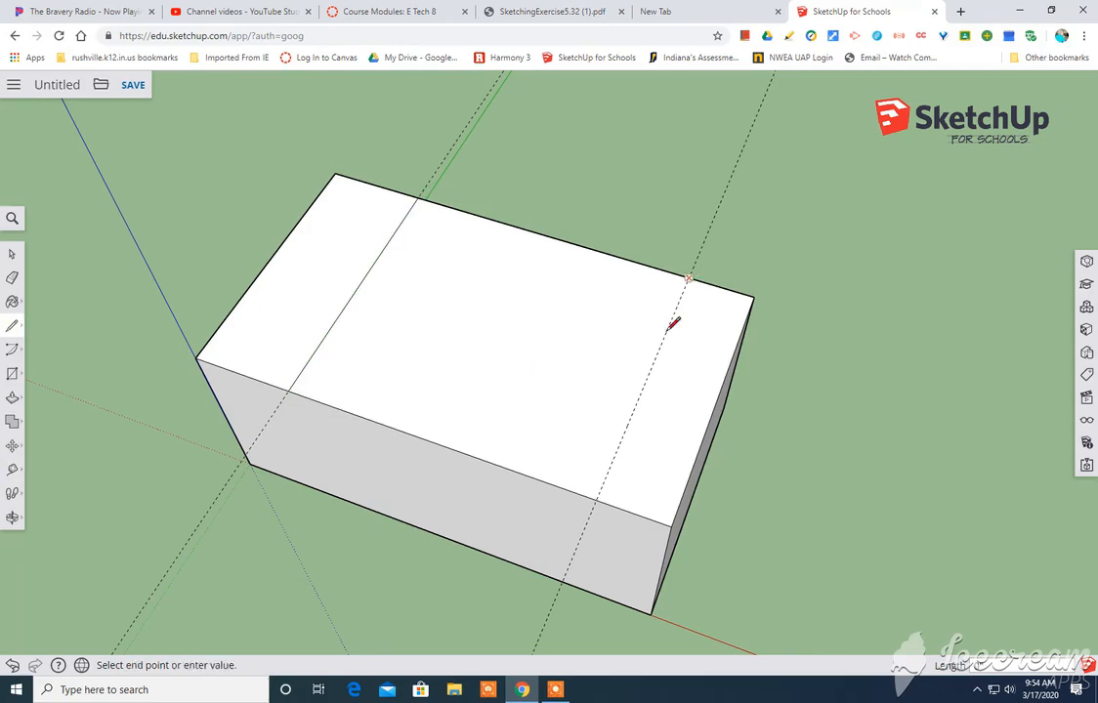
{"action": "left_click", "coordinate": [599, 497]}
{"action": "mouse_move", "coordinate": [420, 516]}
{"action": "middle_mouse_down"}
{"action": "mouse_move", "coordinate": [392, 523]}
{"action": "mouse_move", "coordinate": [380, 502]}
{"action": "middle_mouse_up"}
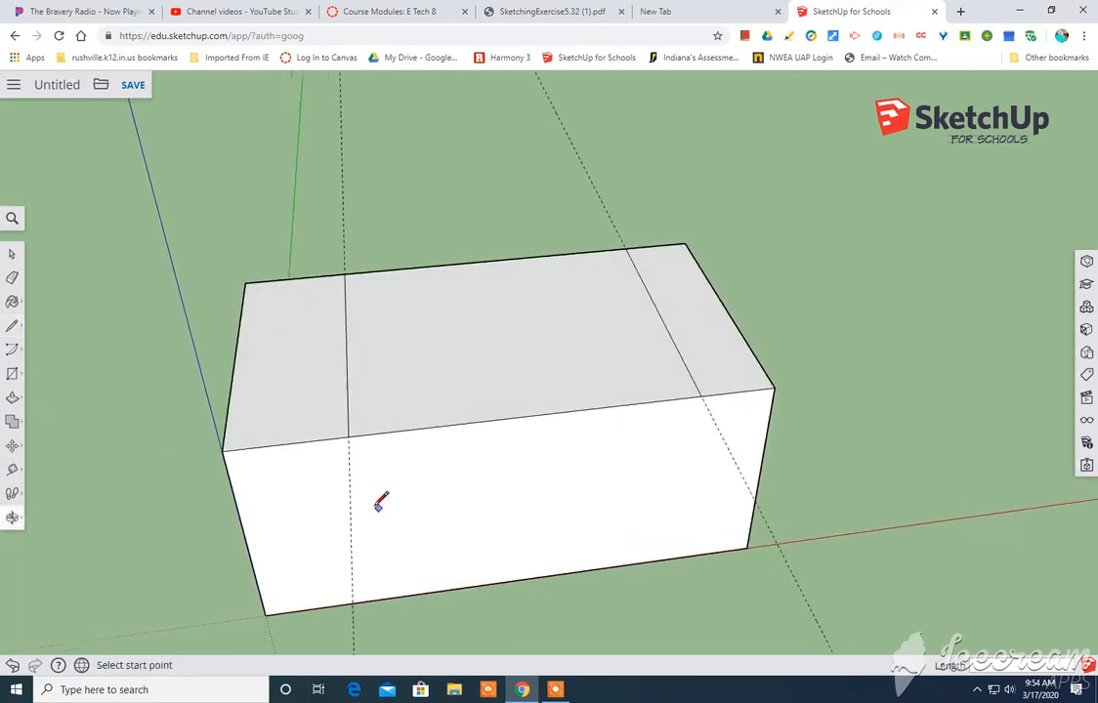
Check the PDF sketch and push the middle top section down 3/4 inch to form the channel between the end walls
{"action": "left_click", "coordinate": [11, 397]}
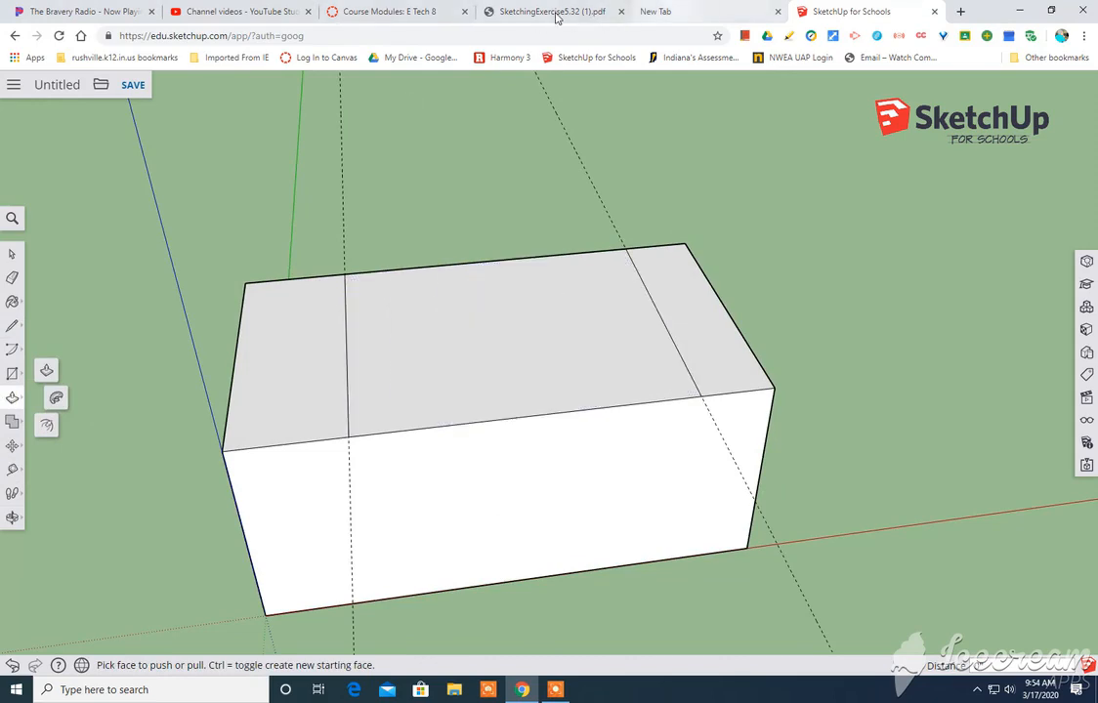
{"action": "left_click", "coordinate": [553, 11]}
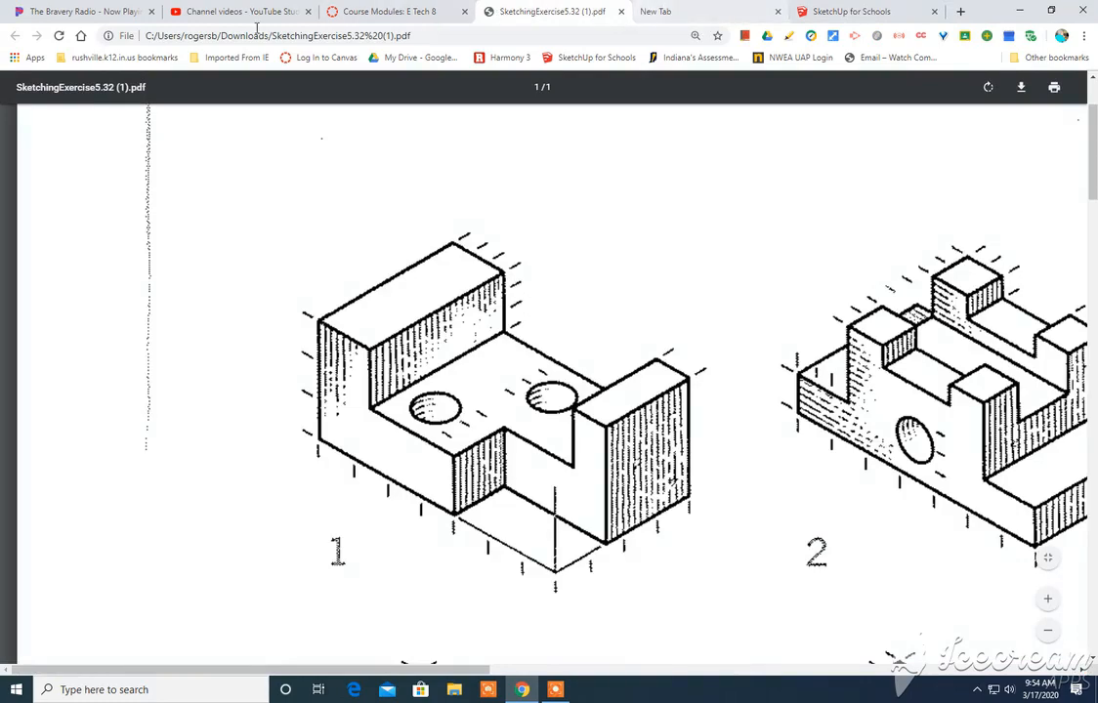
{"action": "left_click", "coordinate": [811, 11]}
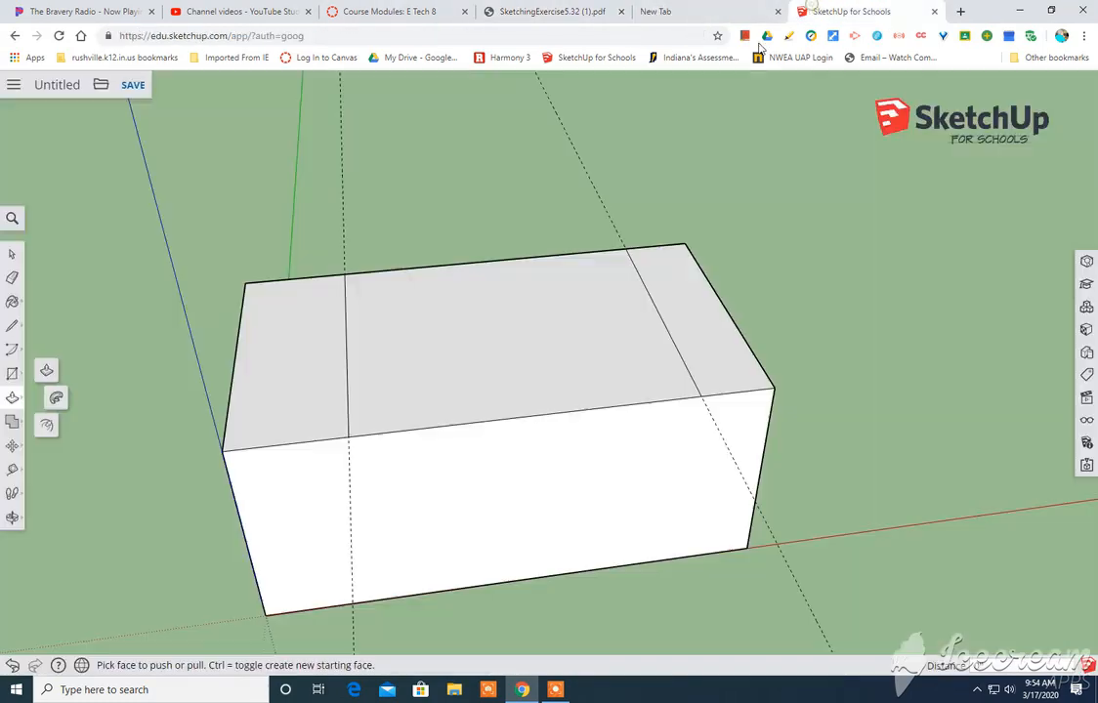
{"action": "left_click_drag", "start_coordinate": [449, 343], "coordinate": [494, 422]}
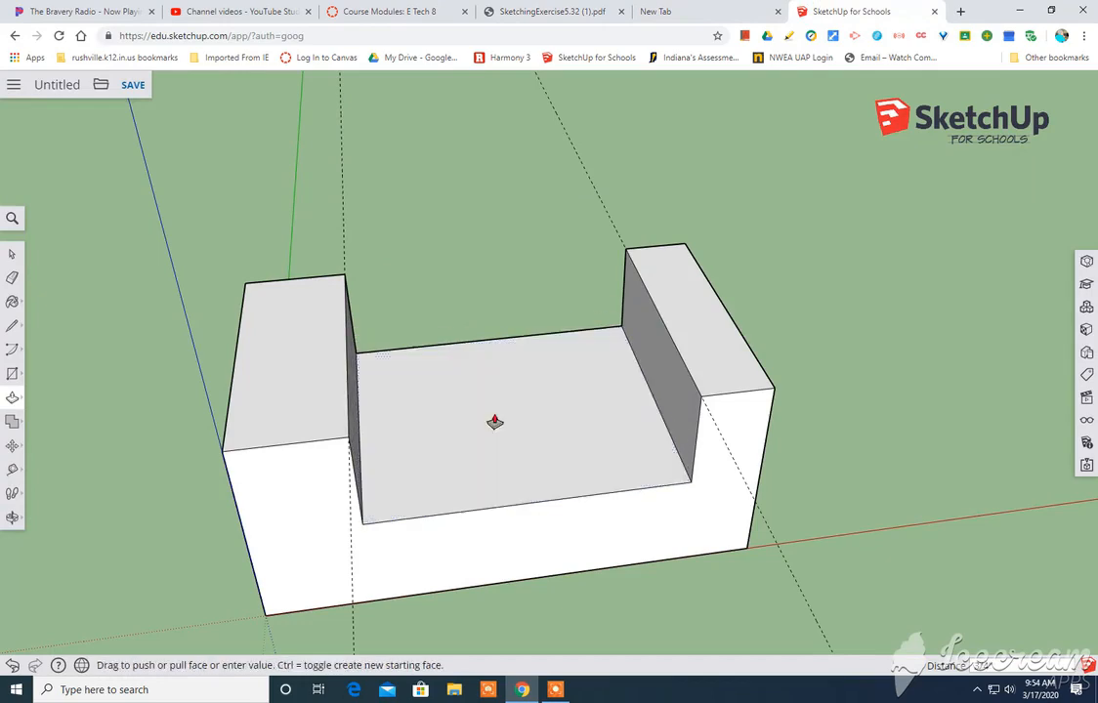
{"action": "middle_click_drag", "start_coordinate": [843, 304], "coordinate": [583, 386]}
{"action": "middle_click_drag", "start_coordinate": [652, 398], "coordinate": [505, 396]}
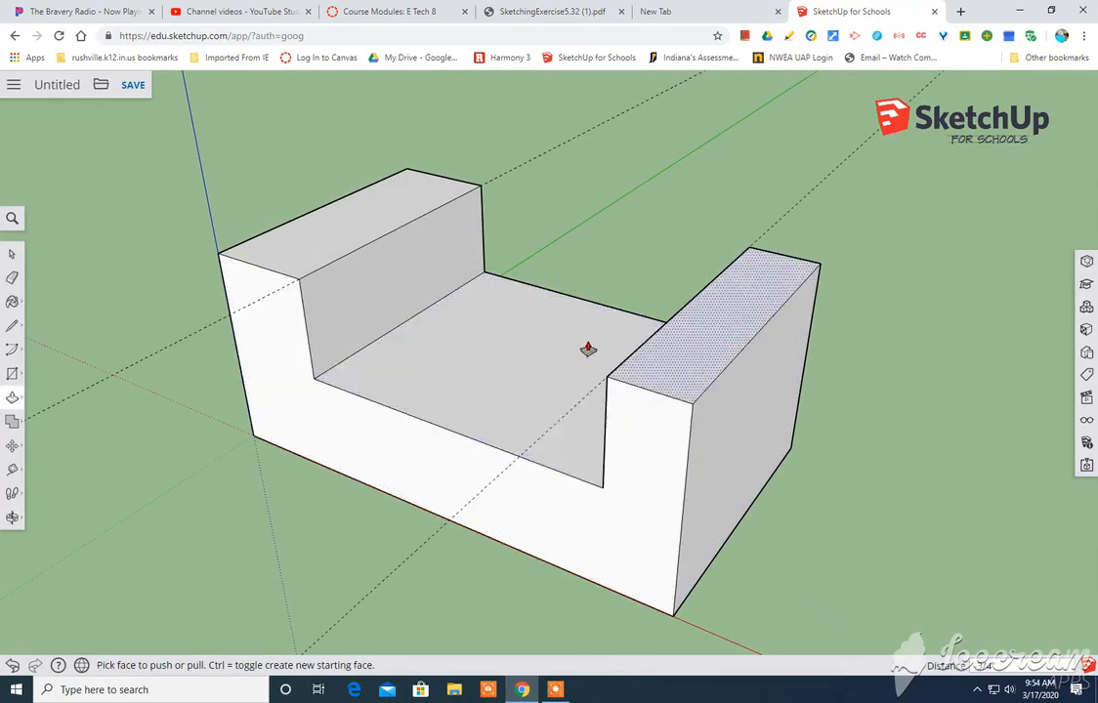
Erase the two guide lines running across the block along the end walls
{"action": "left_click", "coordinate": [556, 689]}
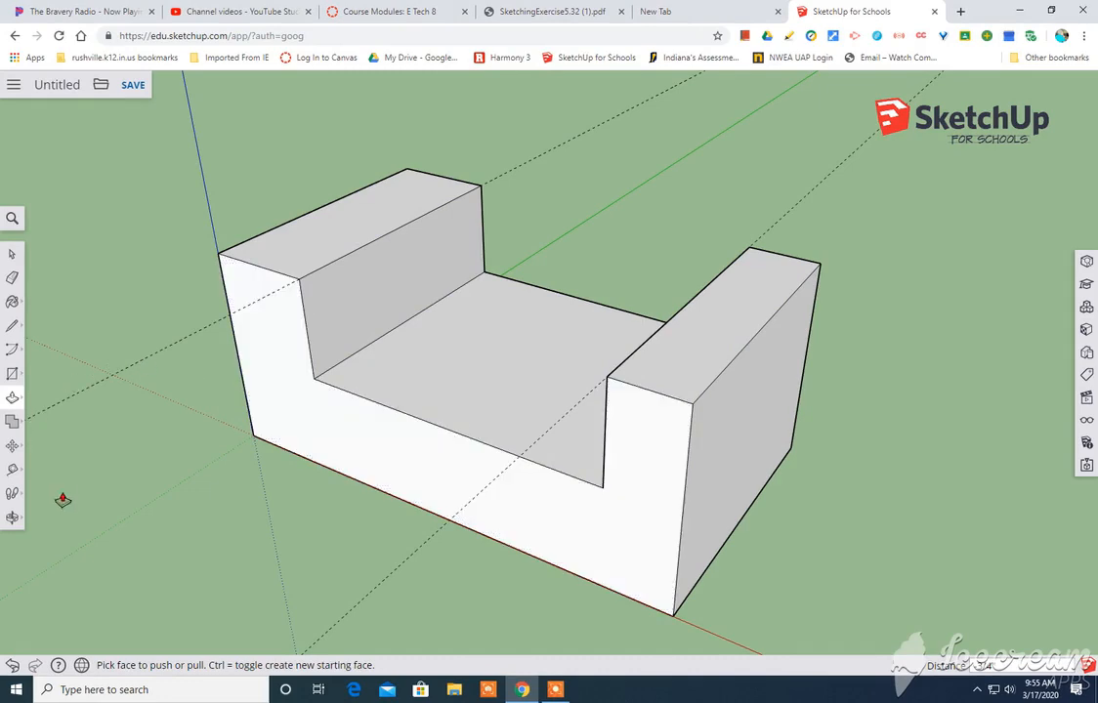
{"action": "left_click", "coordinate": [12, 277]}
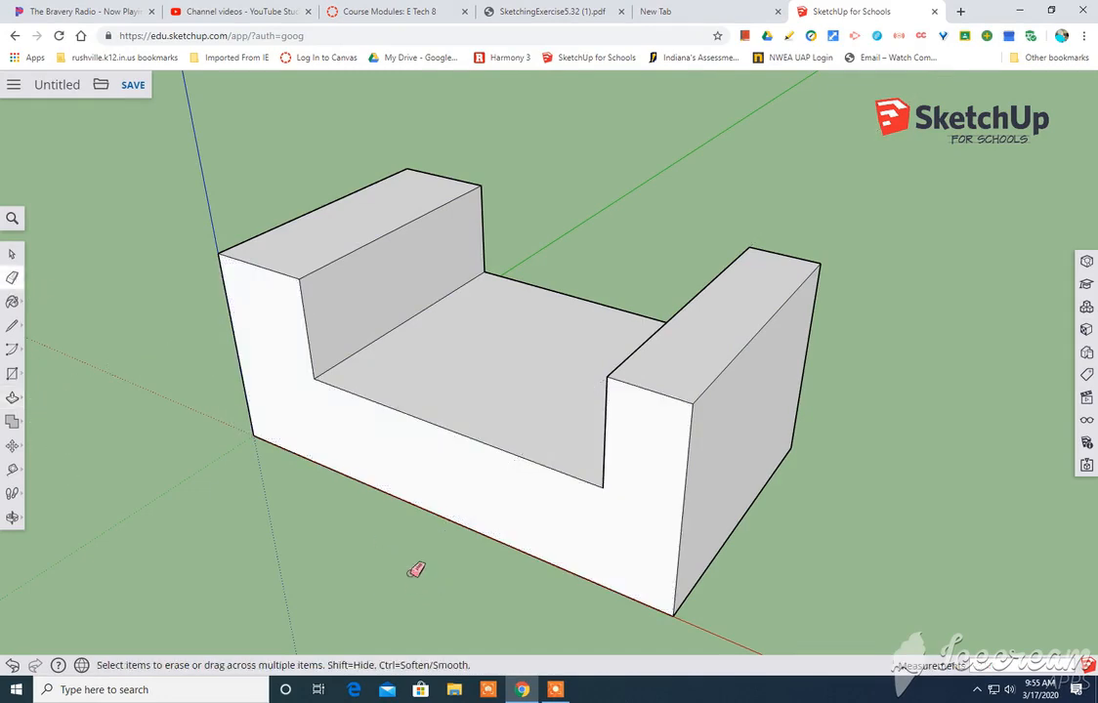
{"action": "mouse_move", "coordinate": [363, 501]}
{"action": "middle_mouse_down"}
{"action": "mouse_move", "coordinate": [362, 479]}
{"action": "mouse_move", "coordinate": [603, 534]}
{"action": "mouse_move", "coordinate": [451, 497]}
{"action": "middle_mouse_up"}
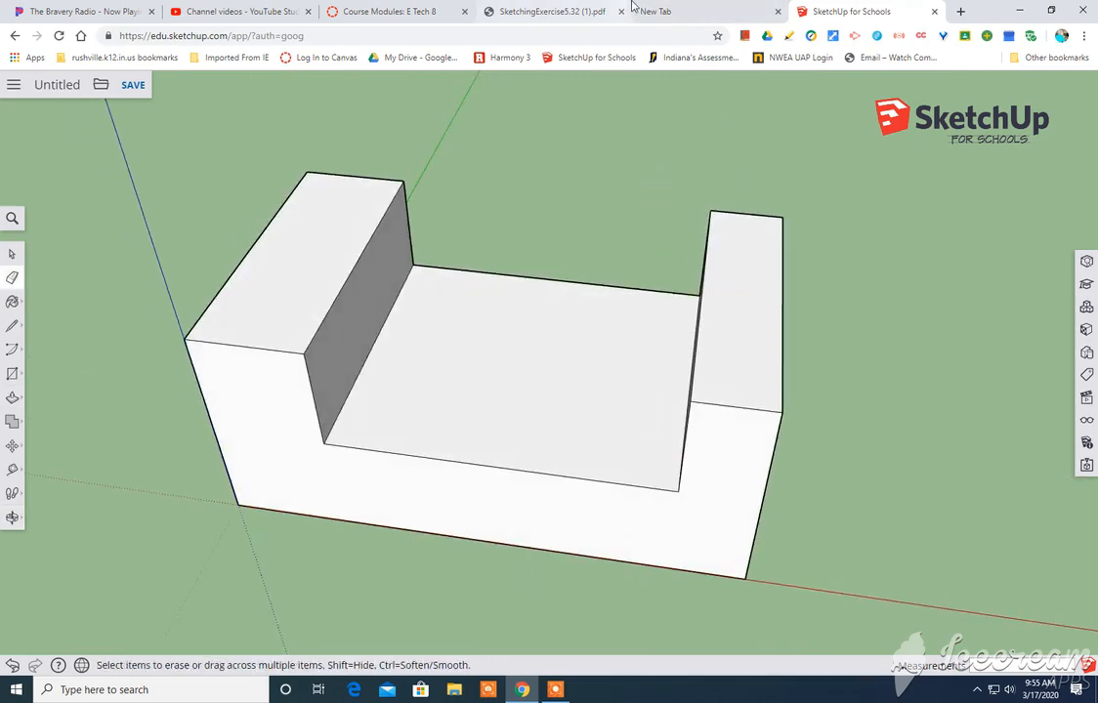
Check object 1 in the PDF sketch and place a vertical Tape Measure guide on the block's front face, inward from its right edge
{"action": "left_click", "coordinate": [549, 11]}
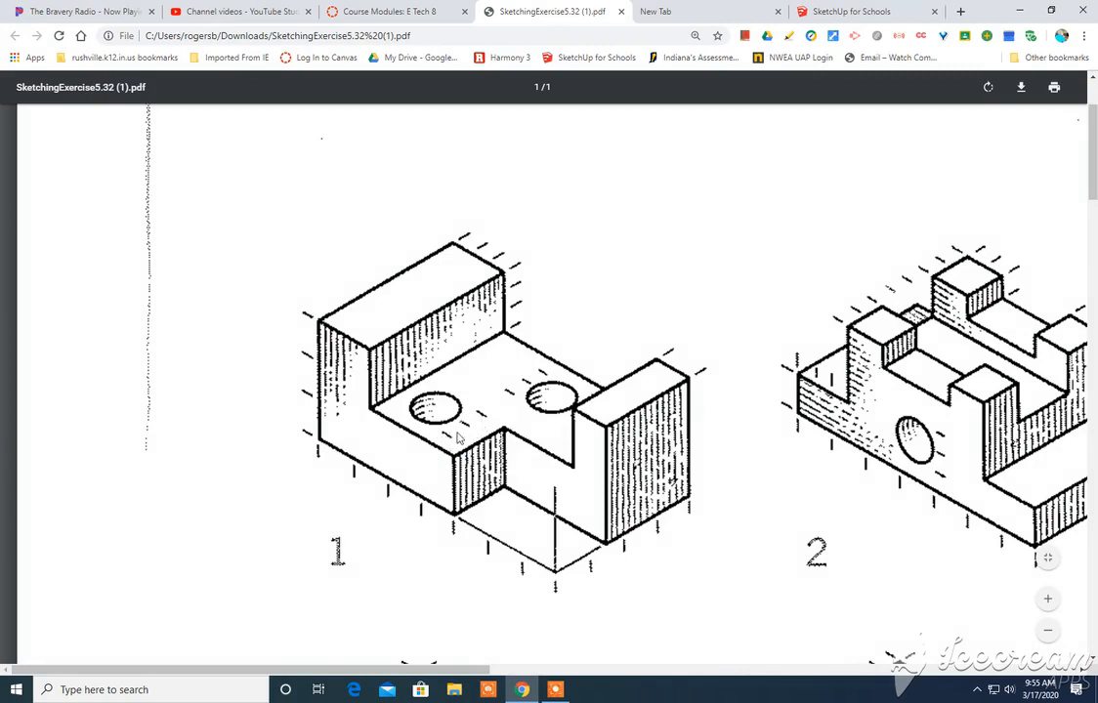
{"action": "left_click", "coordinate": [555, 692]}
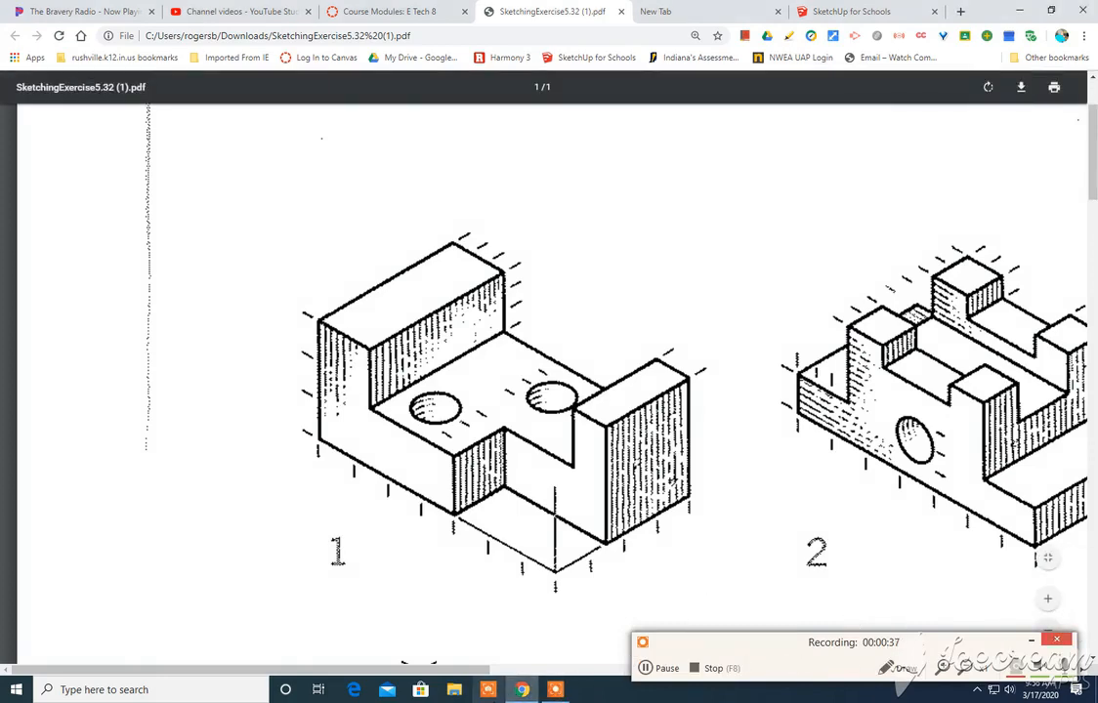
{"action": "left_click", "coordinate": [521, 689]}
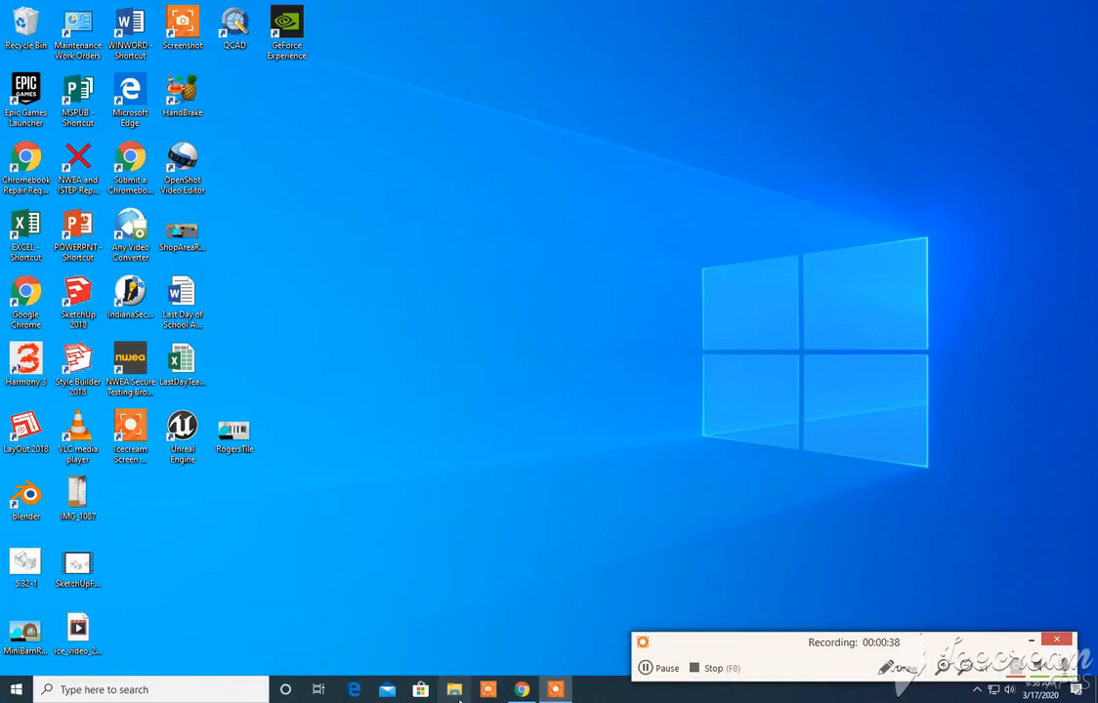
{"action": "left_click", "coordinate": [522, 689]}
{"action": "left_click", "coordinate": [807, 11]}
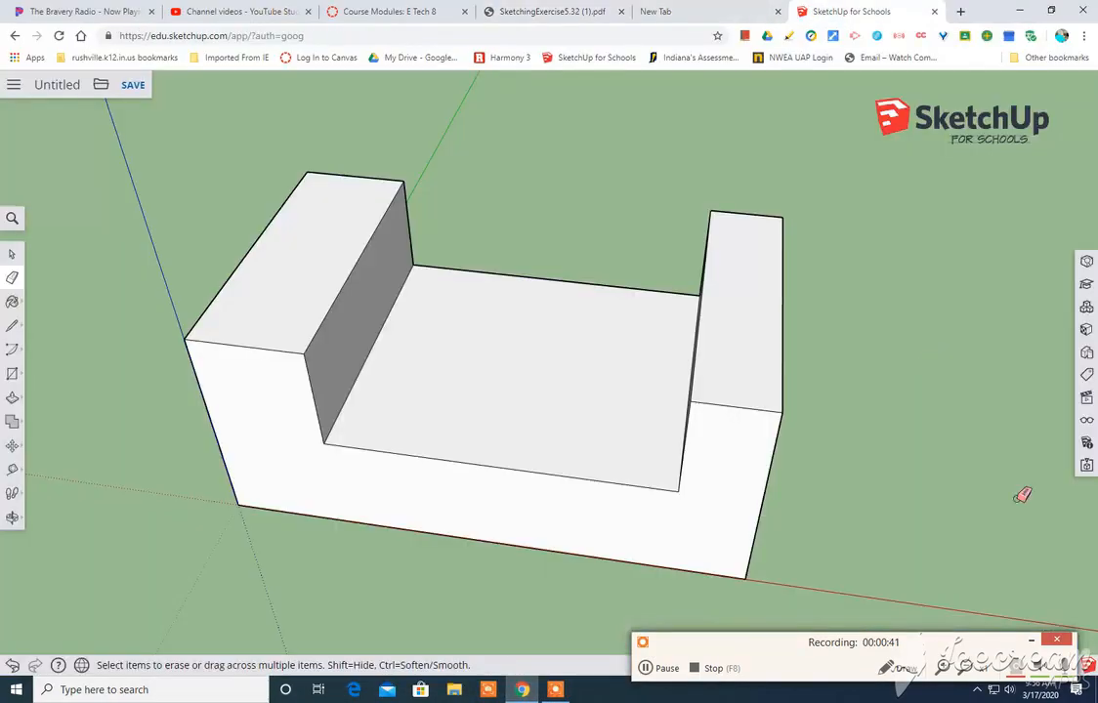
{"action": "left_click", "coordinate": [1032, 639]}
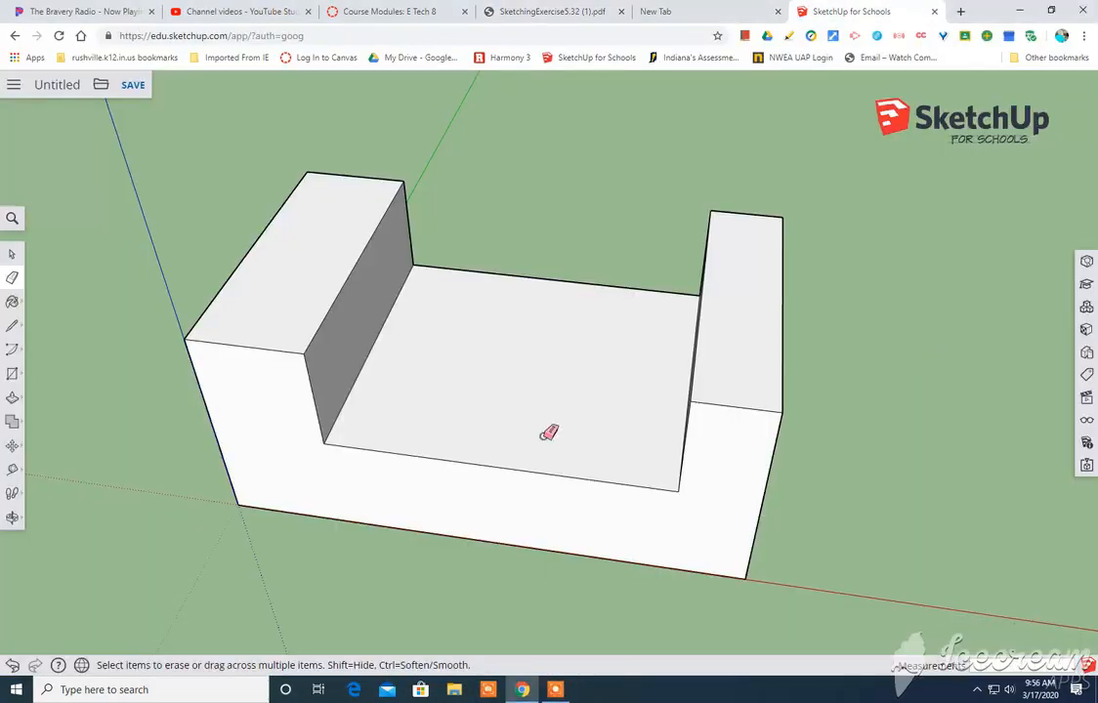
{"action": "mouse_move", "coordinate": [796, 285]}
{"action": "middle_mouse_down"}
{"action": "mouse_move", "coordinate": [718, 318]}
{"action": "mouse_move", "coordinate": [134, 137]}
{"action": "middle_mouse_up"}
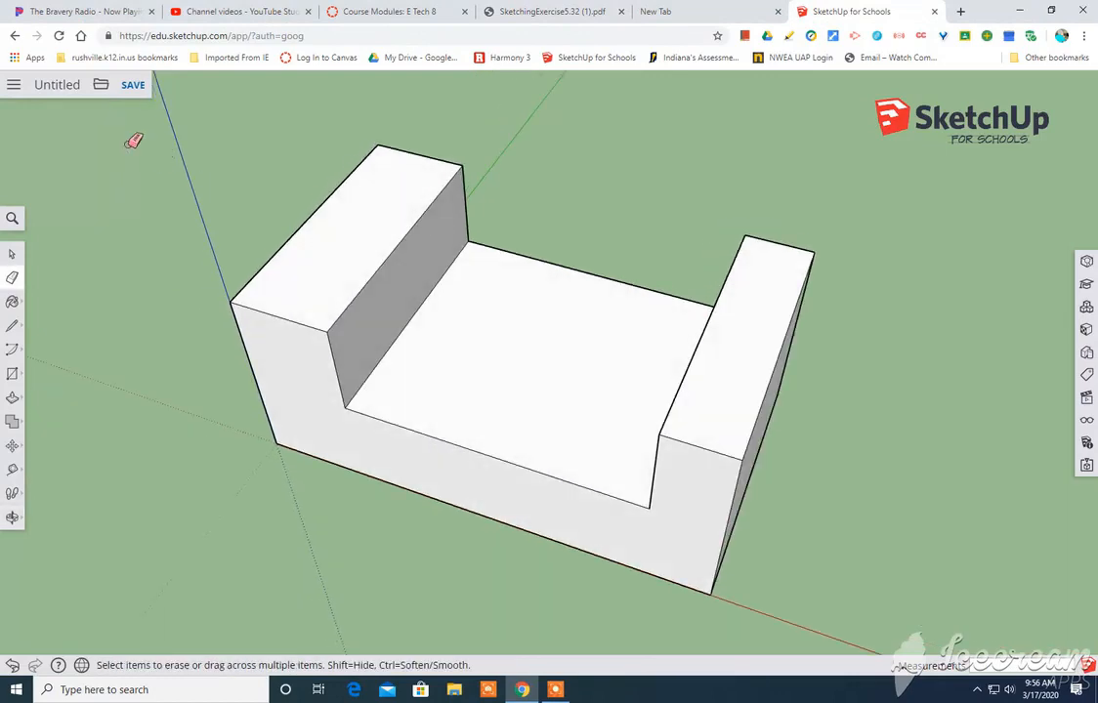
{"action": "middle_click_drag", "start_coordinate": [567, 266], "coordinate": [469, 225]}
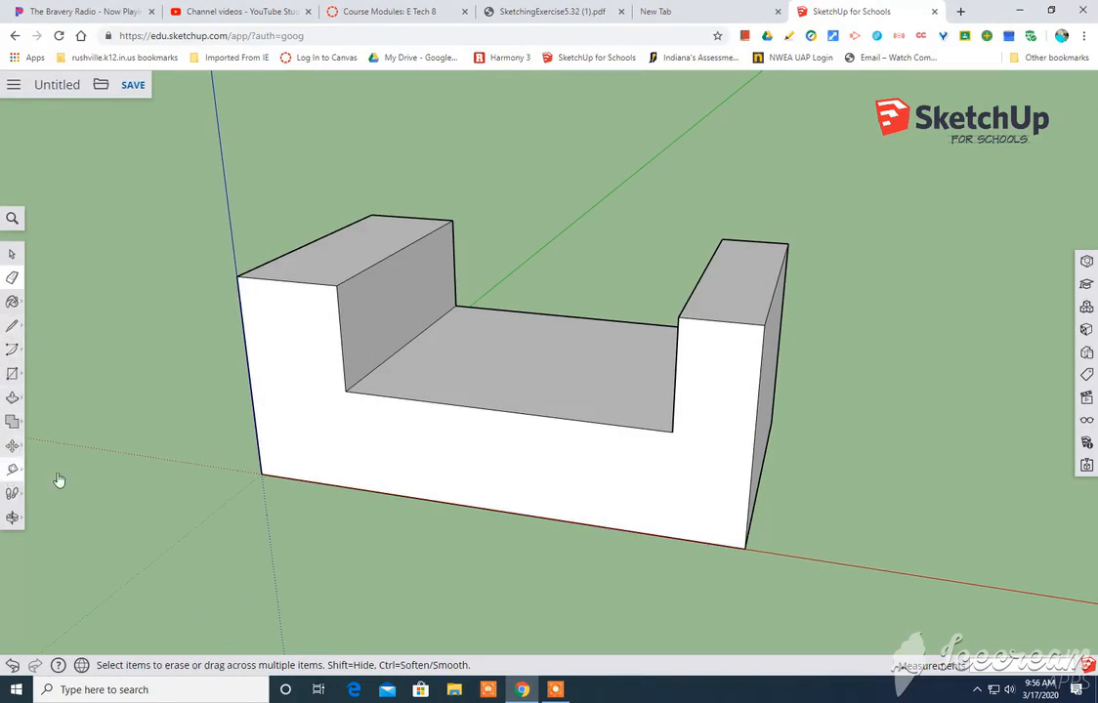
{"action": "left_click", "coordinate": [12, 469]}
{"action": "left_click", "coordinate": [748, 509]}
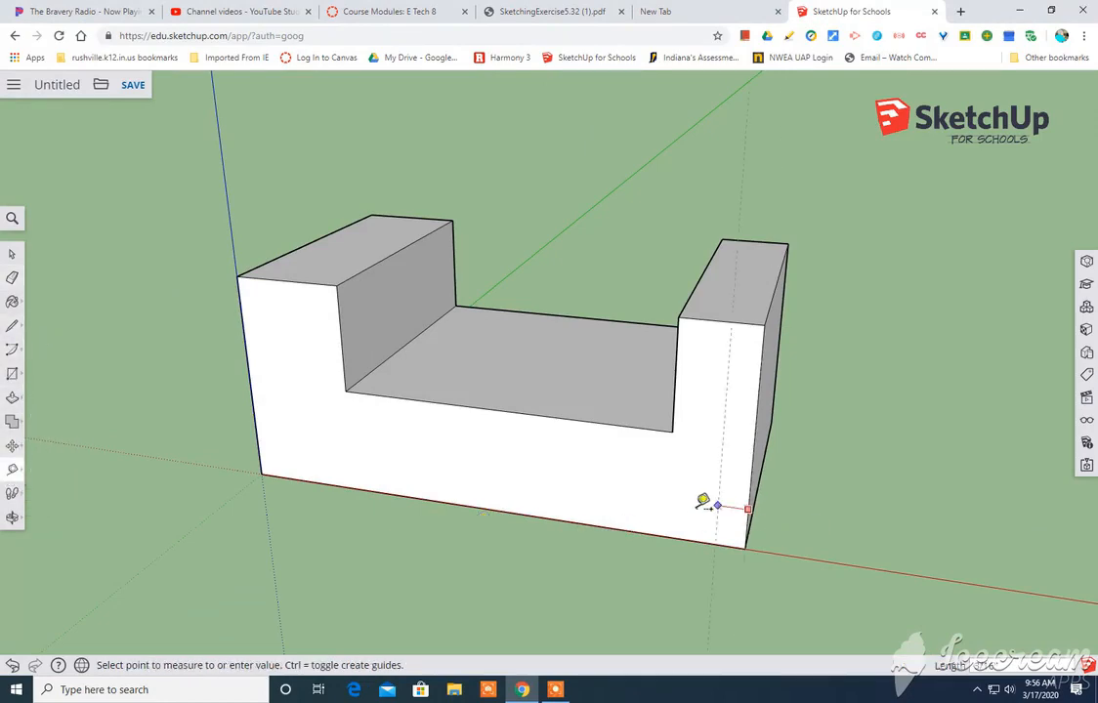
{"action": "left_click", "coordinate": [558, 479]}
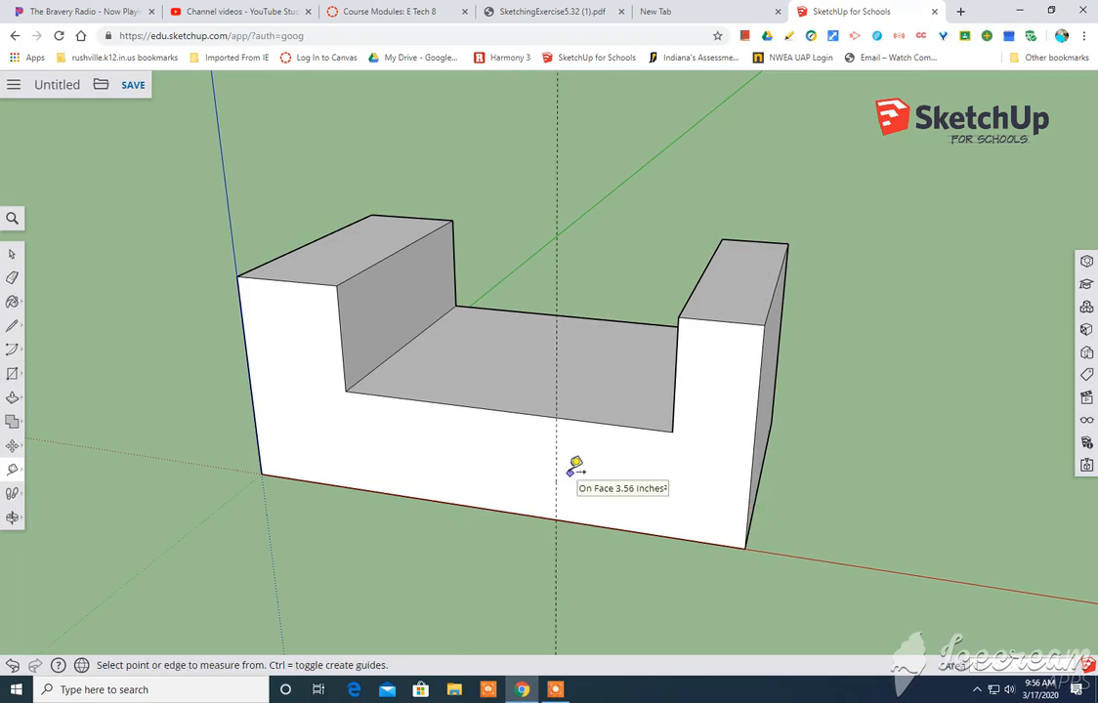
{"action": "key", "text": "Return"}
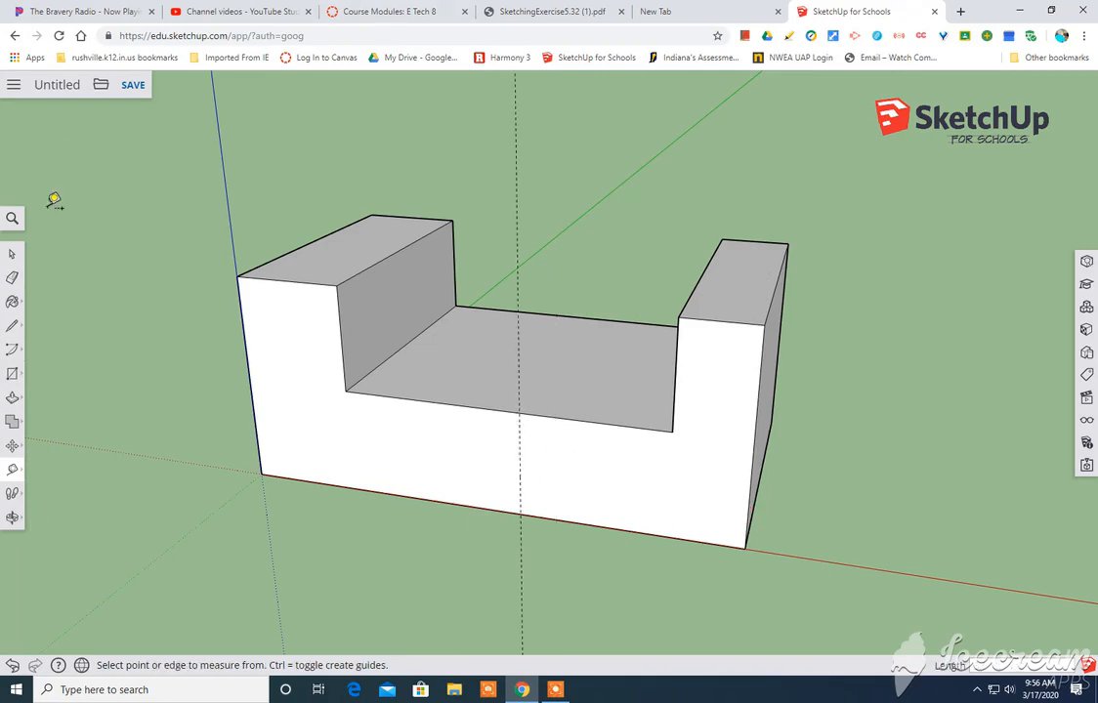
Draw a line along the guide from the channel edge down to the bottom edge, splitting the front face
{"action": "left_click", "coordinate": [11, 330]}
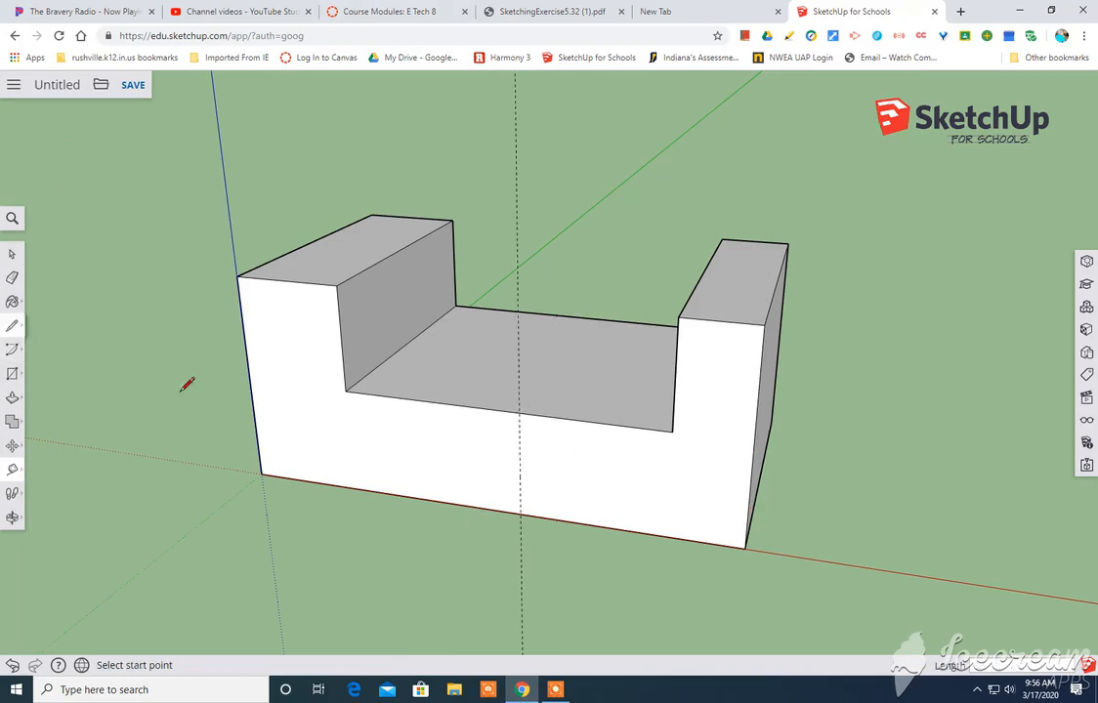
{"action": "left_click", "coordinate": [523, 409]}
{"action": "left_click", "coordinate": [522, 514]}
Push the right section of the front face inward 3/4 inch to cut the corner notch
{"action": "mouse_move", "coordinate": [529, 514]}
{"action": "middle_mouse_down"}
{"action": "mouse_move", "coordinate": [820, 600]}
{"action": "mouse_move", "coordinate": [203, 449]}
{"action": "middle_mouse_up"}
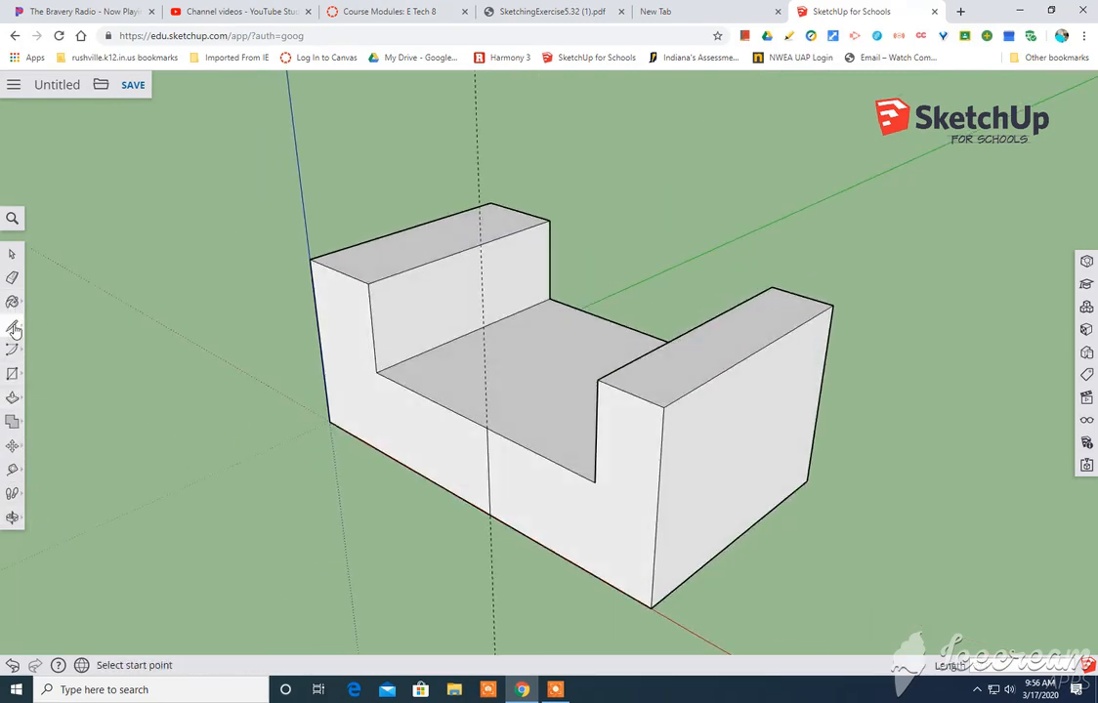
{"action": "left_click", "coordinate": [12, 398]}
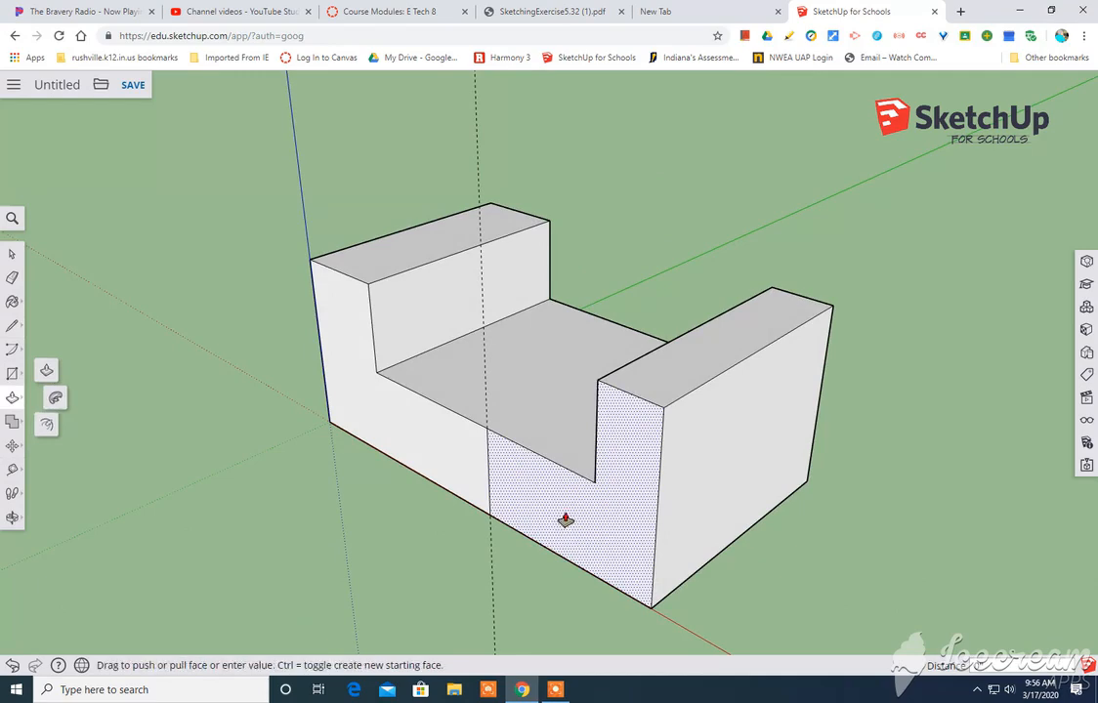
{"action": "left_click_drag", "start_coordinate": [566, 519], "coordinate": [618, 496]}
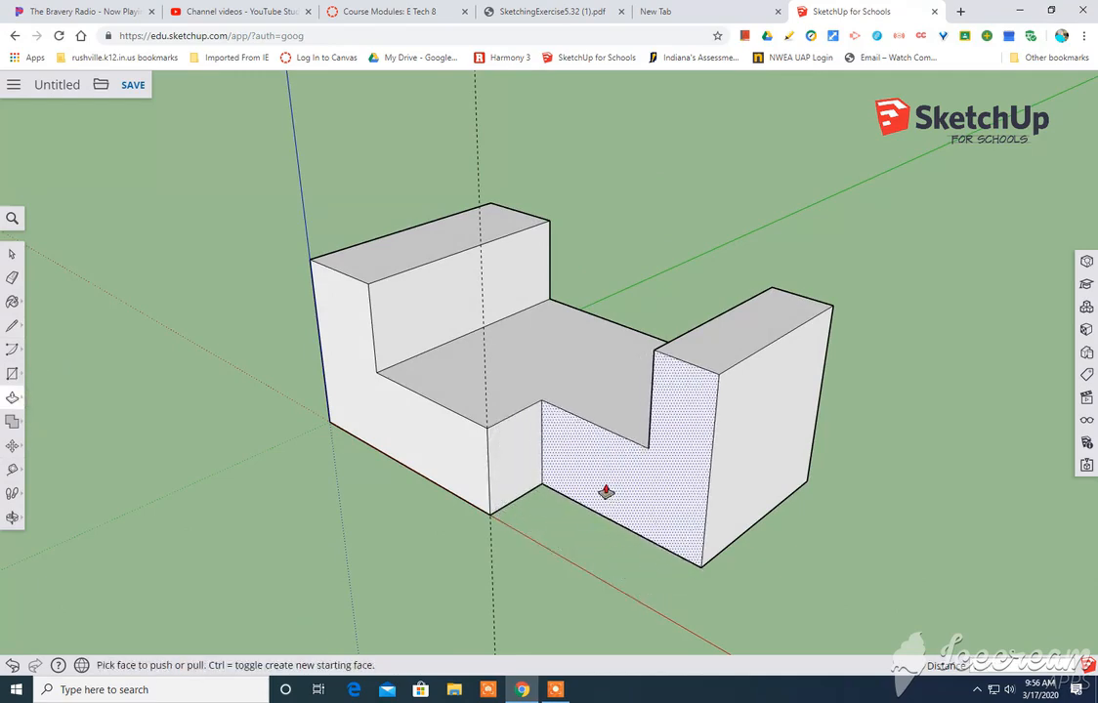
{"action": "key", "text": "Return"}
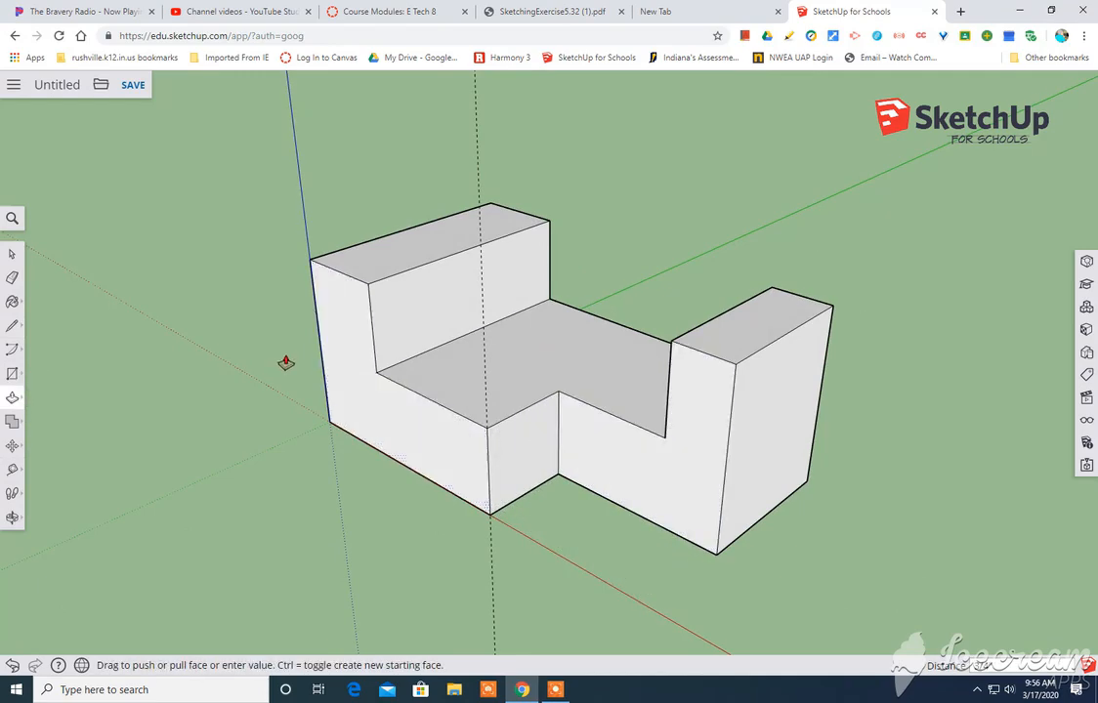
{"action": "middle_click_drag", "start_coordinate": [287, 363], "coordinate": [557, 428]}
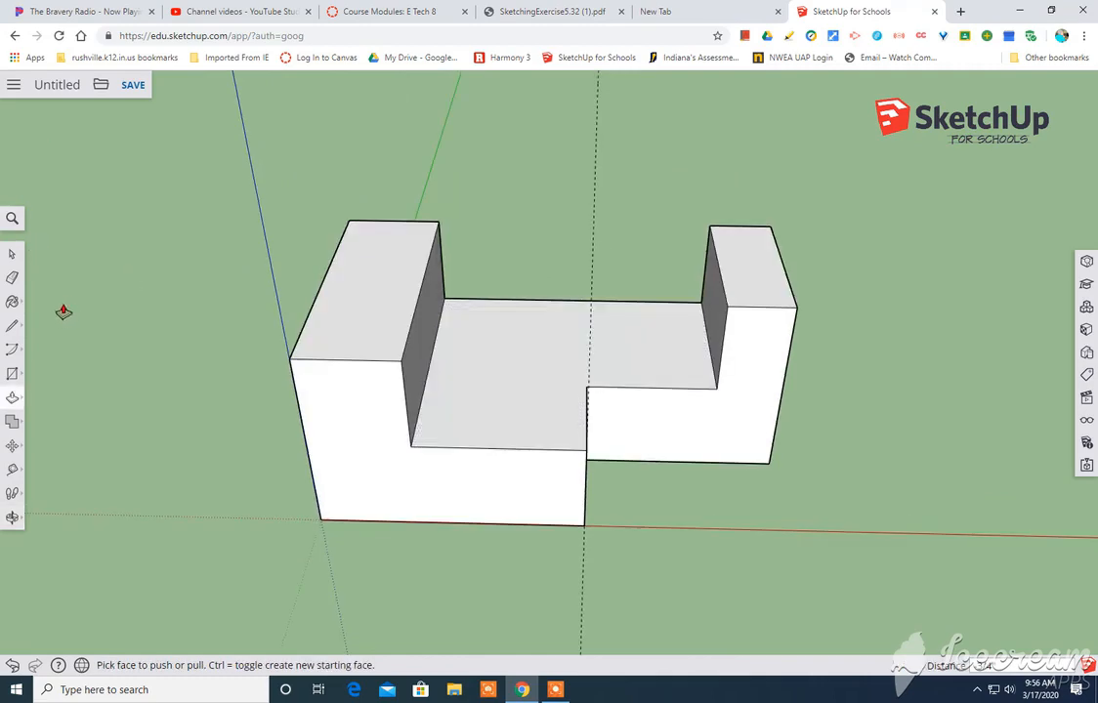
Erase the vertical guide at the notch corner
{"action": "left_click", "coordinate": [12, 278]}
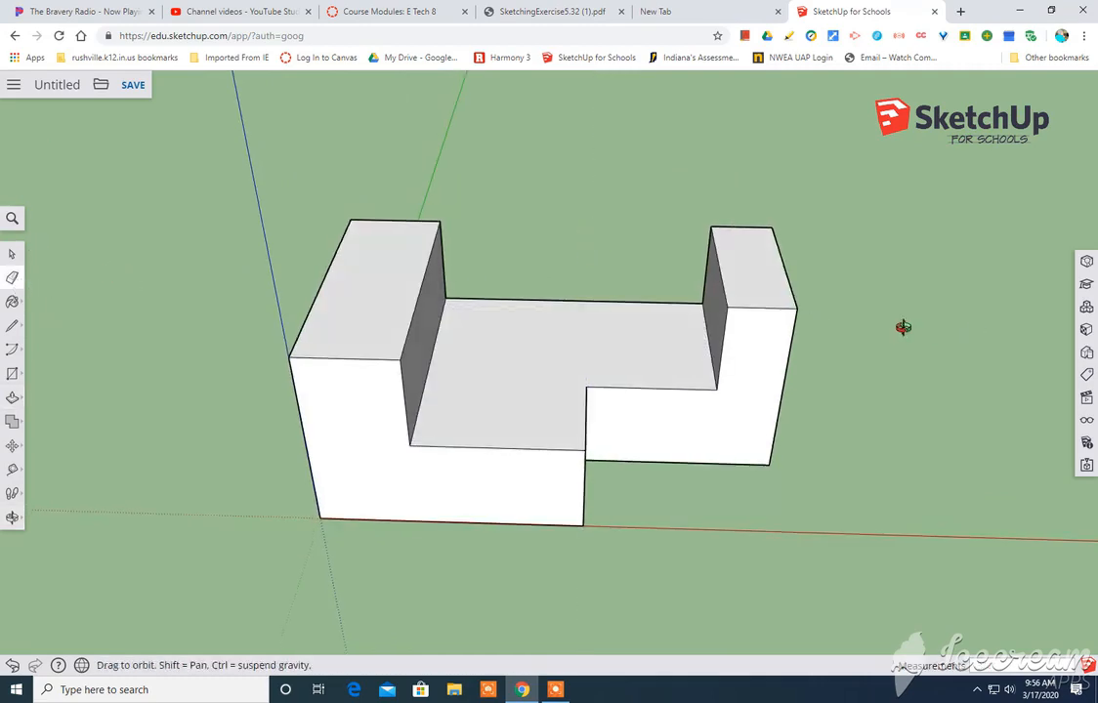
{"action": "mouse_move", "coordinate": [905, 326]}
{"action": "middle_mouse_down"}
{"action": "mouse_move", "coordinate": [588, 361]}
{"action": "mouse_move", "coordinate": [809, 488]}
{"action": "mouse_move", "coordinate": [756, 405]}
{"action": "middle_mouse_up"}
{"action": "mouse_move", "coordinate": [539, 432]}
{"action": "middle_mouse_down"}
{"action": "mouse_move", "coordinate": [591, 442]}
{"action": "mouse_move", "coordinate": [475, 362]}
{"action": "middle_mouse_up"}
Consult the PDF sketch and place two crossing guides on the channel floor, offset from its front edge and the left wall
{"action": "left_click", "coordinate": [596, 15]}
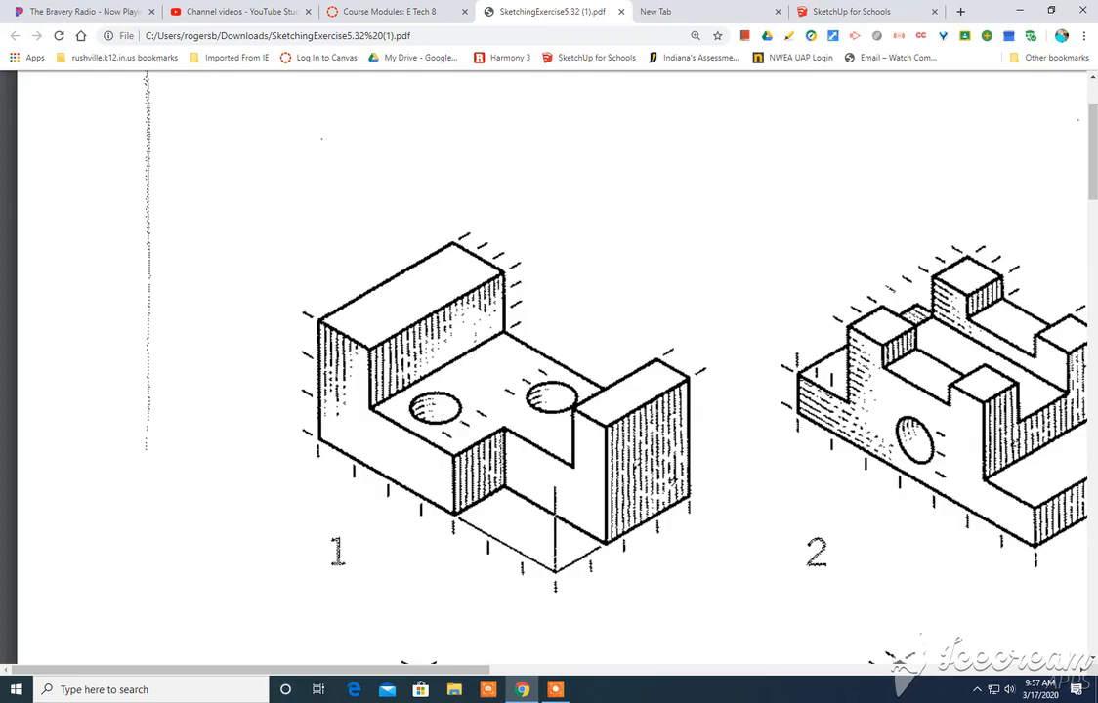
{"action": "left_click", "coordinate": [520, 690]}
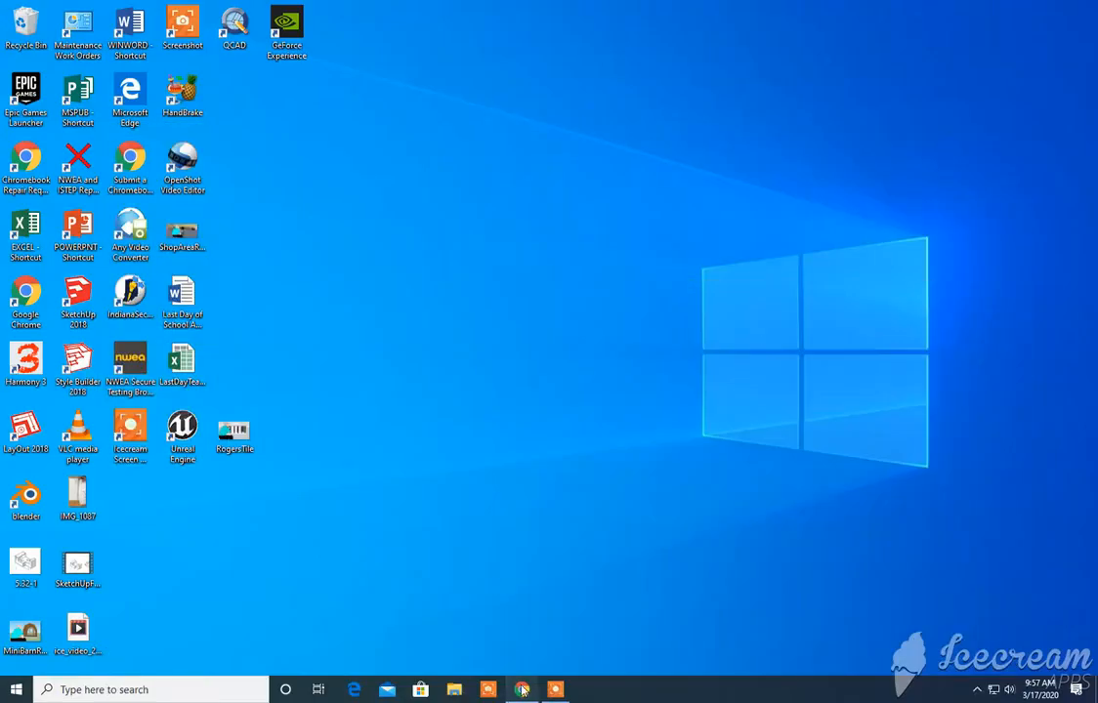
{"action": "left_click", "coordinate": [520, 690]}
{"action": "left_click", "coordinate": [851, 11]}
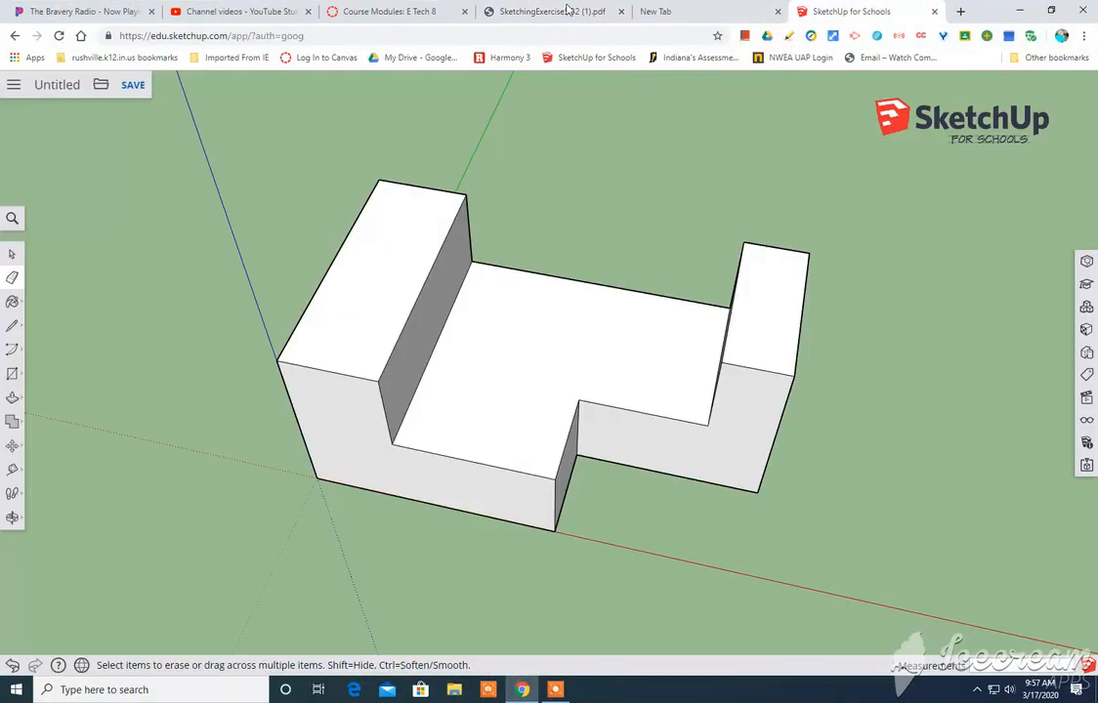
{"action": "left_click", "coordinate": [12, 470]}
{"action": "left_click", "coordinate": [471, 456]}
{"action": "left_click", "coordinate": [500, 396]}
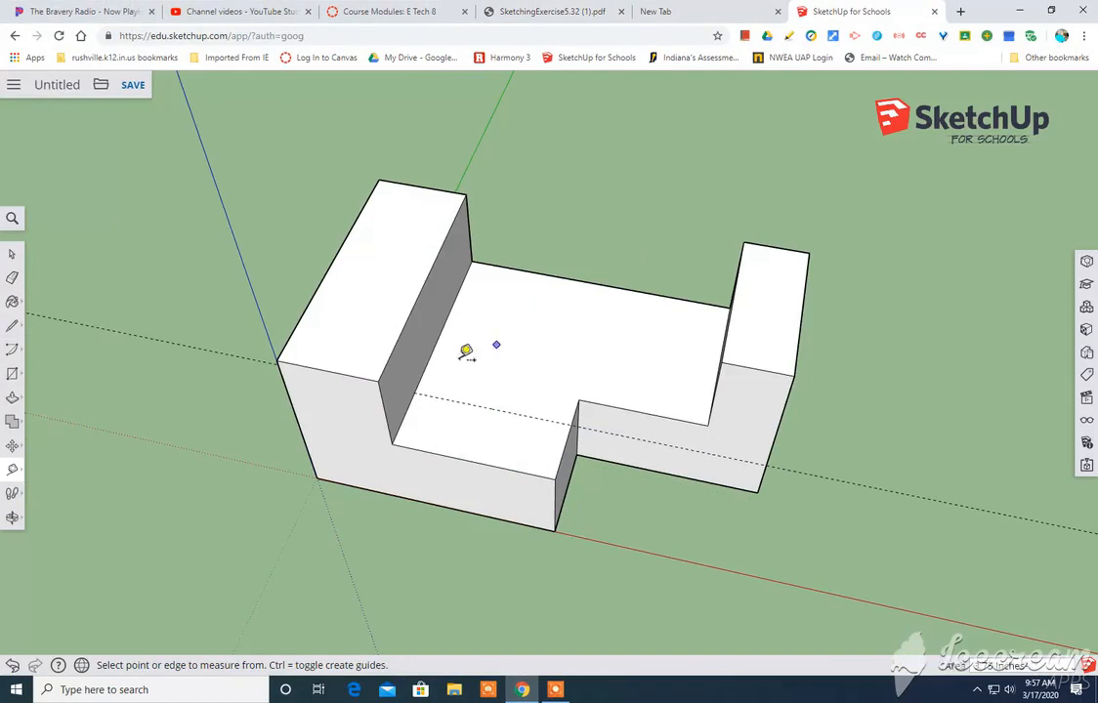
{"action": "left_click", "coordinate": [427, 367]}
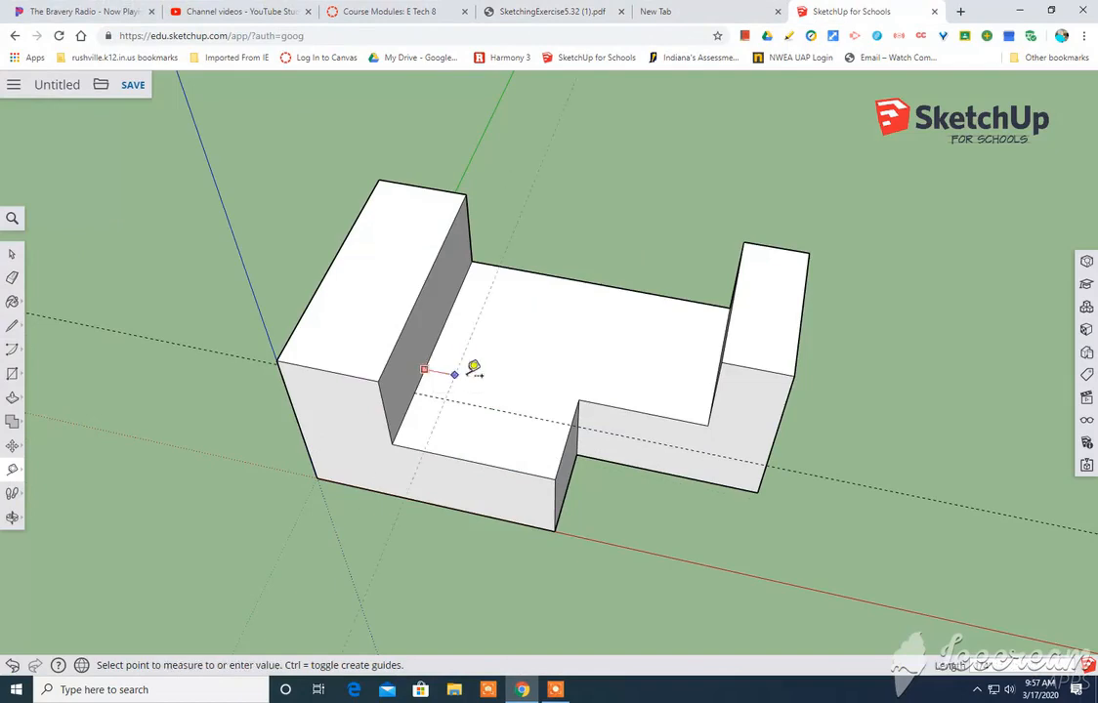
{"action": "left_click", "coordinate": [522, 357]}
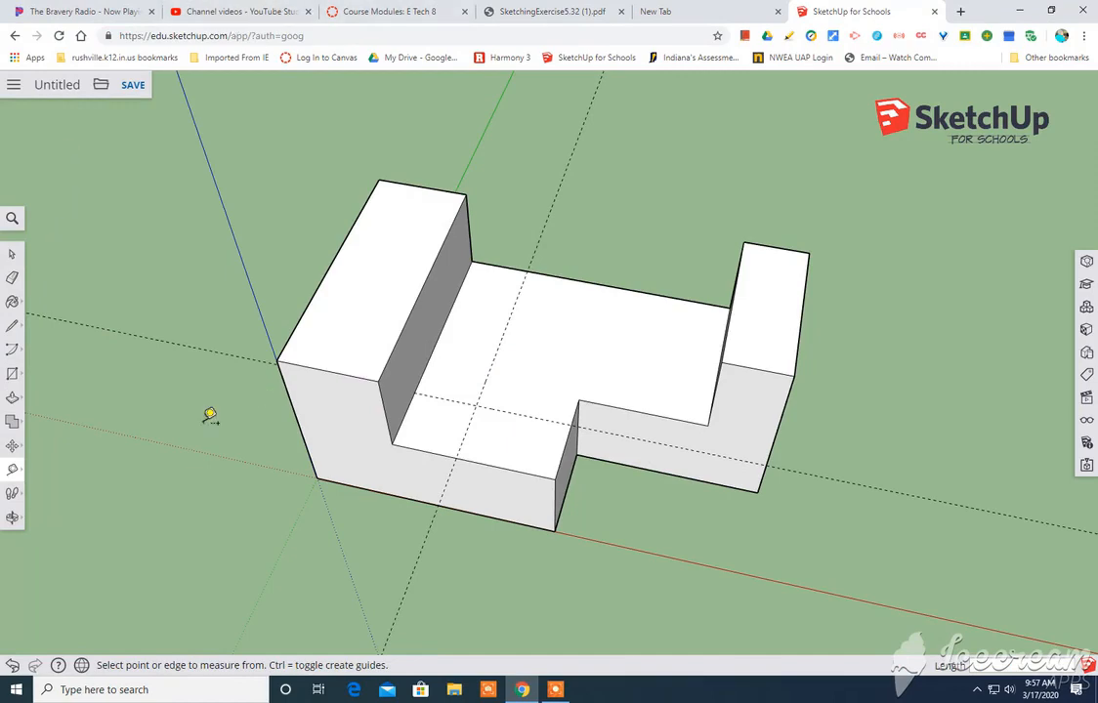
Draw a circle with a 1/4 inch radius on the channel floor, centred where the two guides cross
{"action": "left_click", "coordinate": [13, 376]}
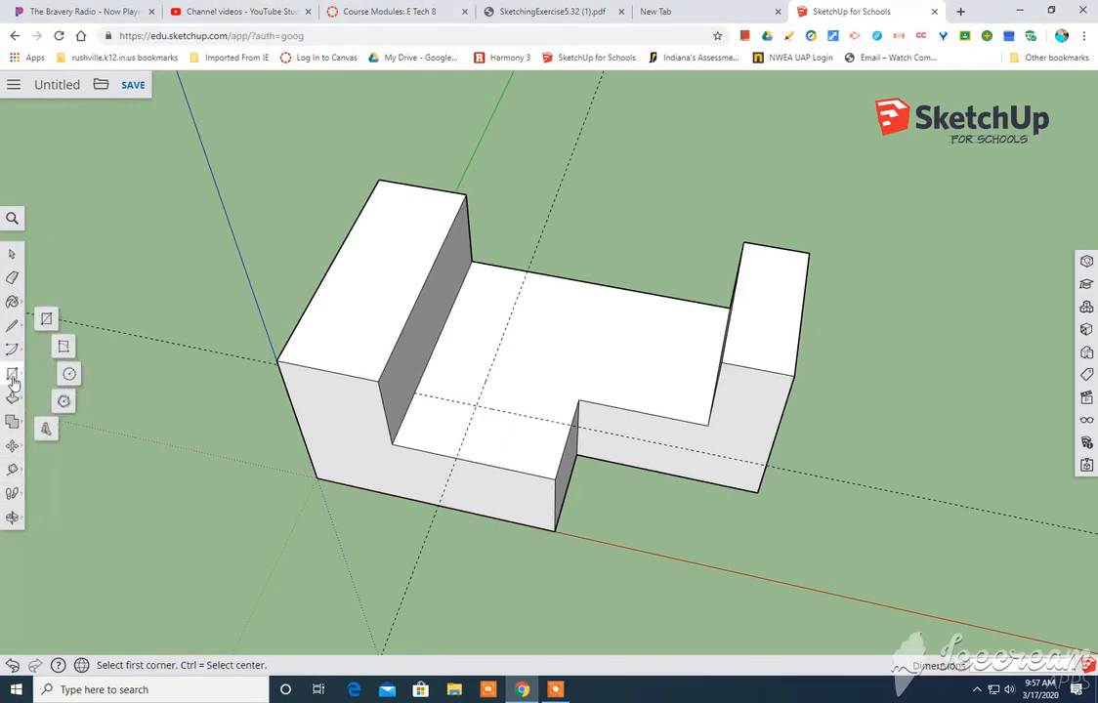
{"action": "left_click", "coordinate": [68, 375]}
{"action": "left_click", "coordinate": [475, 404]}
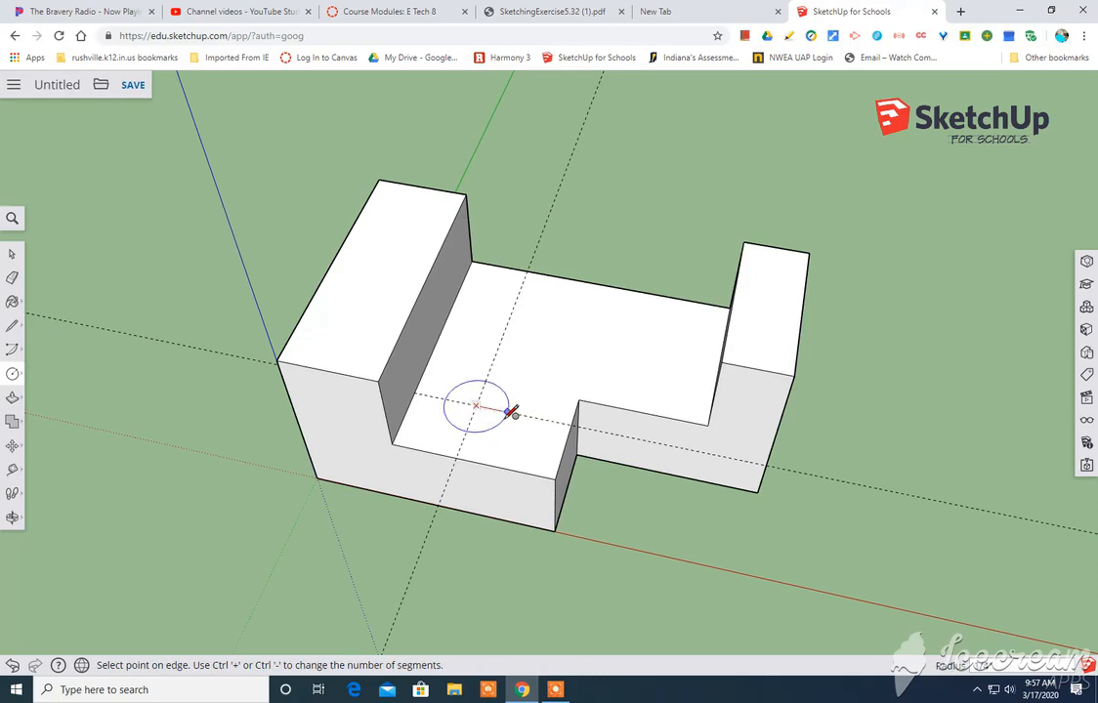
{"action": "left_click", "coordinate": [510, 411]}
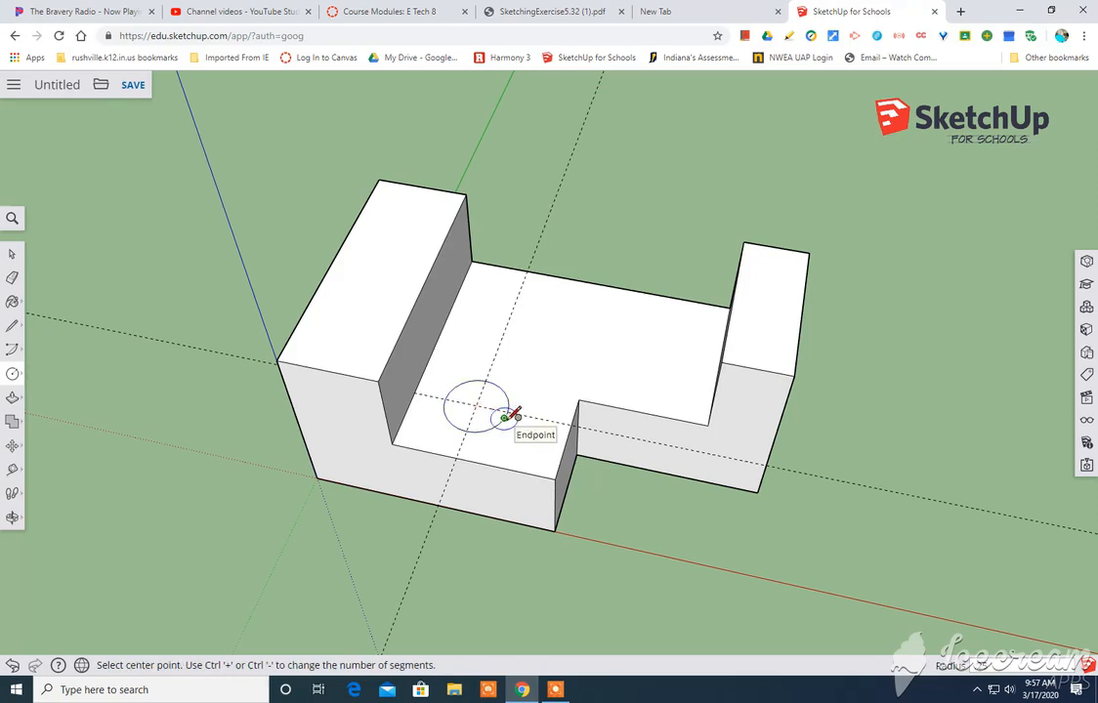
{"action": "key", "text": "Return"}
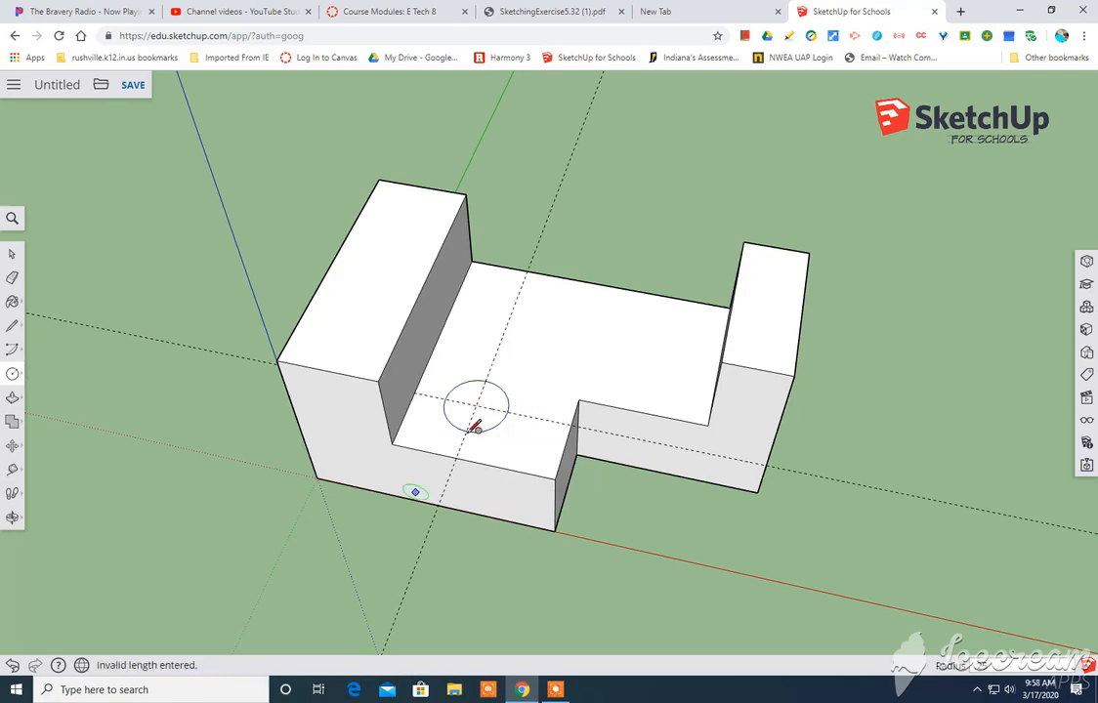
Push the circle down 3/4 inch through the base to cut a through hole, and check the underside
{"action": "middle_click_drag", "start_coordinate": [477, 424], "coordinate": [519, 275]}
{"action": "scroll", "coordinate": [486, 411], "scroll_direction": "up", "scroll_amount": 5}
{"action": "scroll", "coordinate": [480, 362], "scroll_direction": "down", "scroll_amount": 2}
{"action": "middle_click_drag", "start_coordinate": [480, 363], "coordinate": [467, 322]}
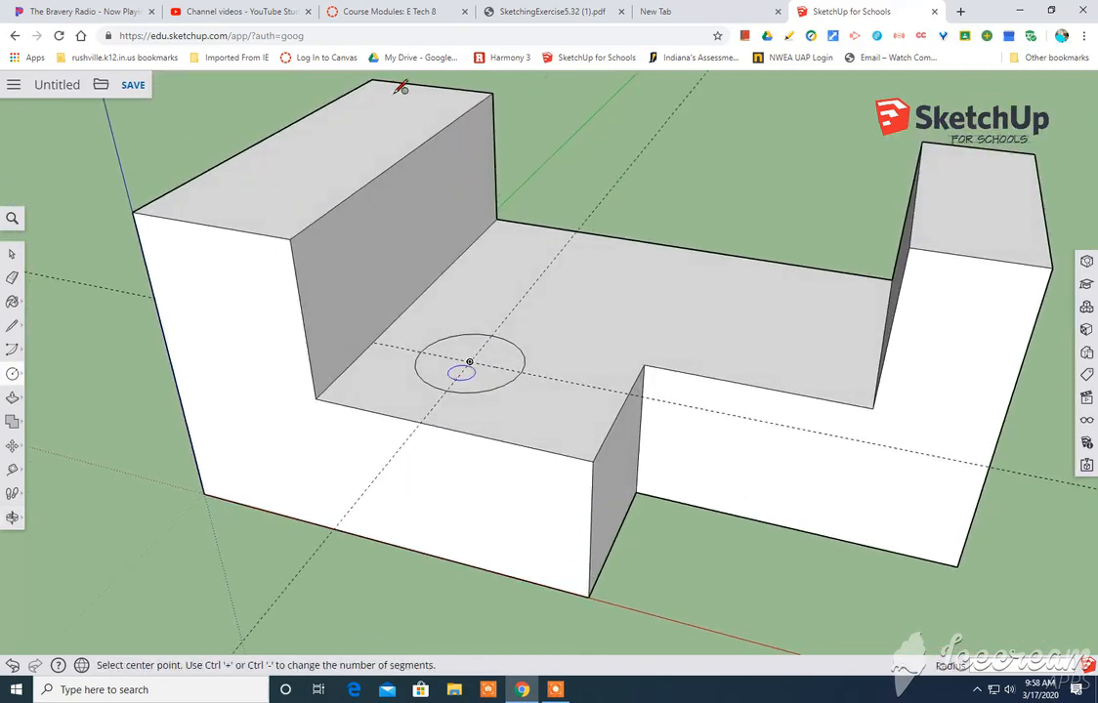
{"action": "left_click", "coordinate": [11, 398]}
{"action": "left_click_drag", "start_coordinate": [482, 377], "coordinate": [482, 474]}
{"action": "middle_click_drag", "start_coordinate": [483, 473], "coordinate": [515, 387]}
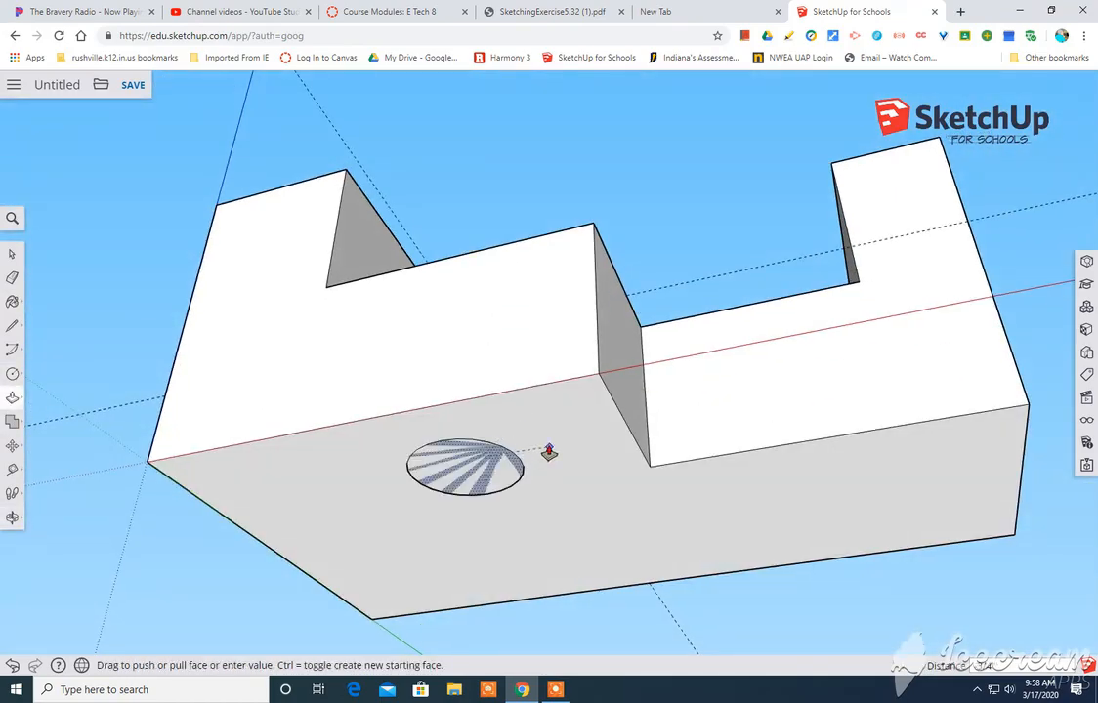
{"action": "middle_click_drag", "start_coordinate": [562, 451], "coordinate": [723, 553]}
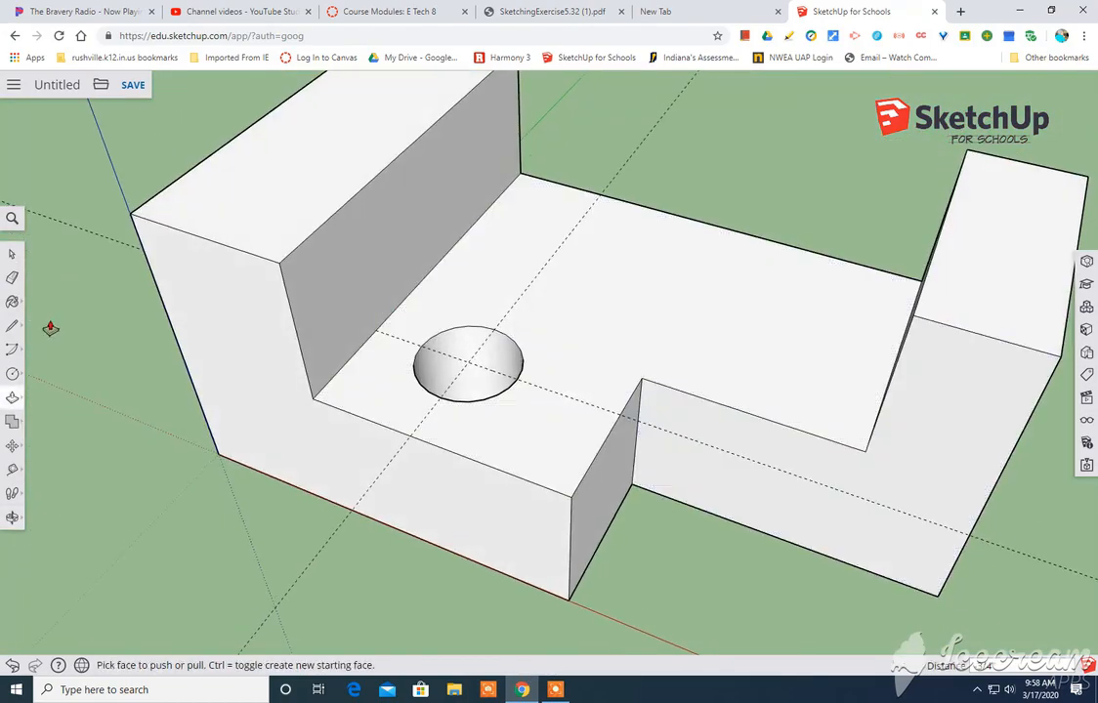
Erase both guides crossing at the hole
{"action": "left_click", "coordinate": [11, 277]}
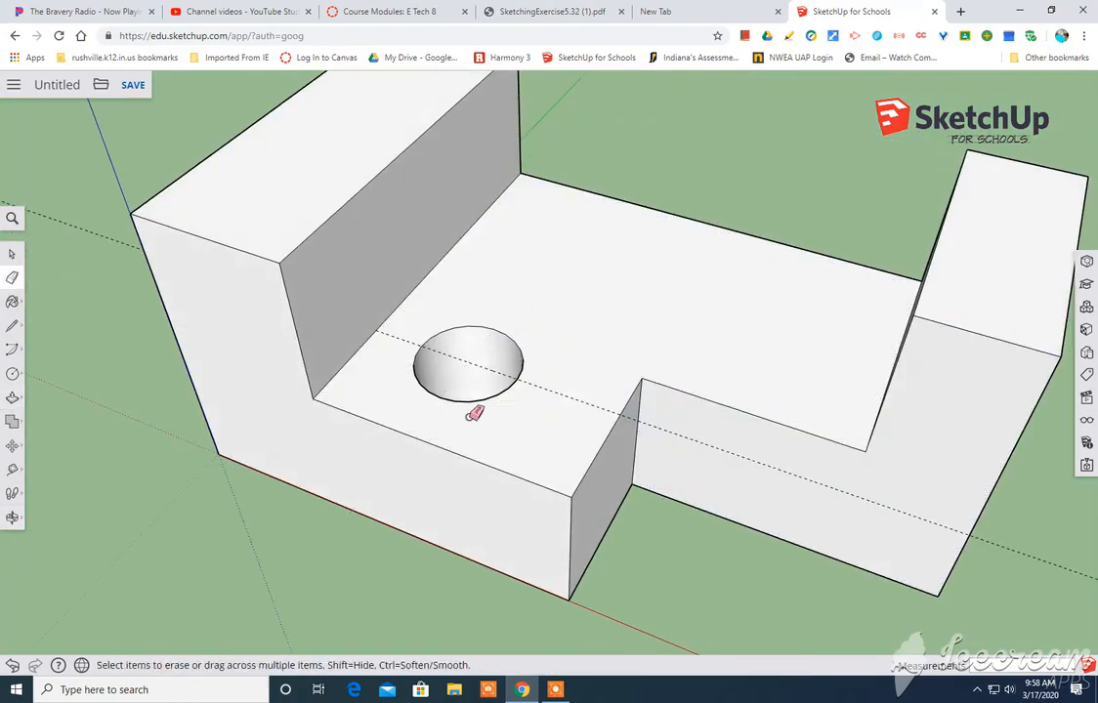
{"action": "middle_click_drag", "start_coordinate": [544, 387], "coordinate": [841, 380]}
{"action": "scroll", "coordinate": [841, 380], "scroll_direction": "down", "scroll_amount": 4}
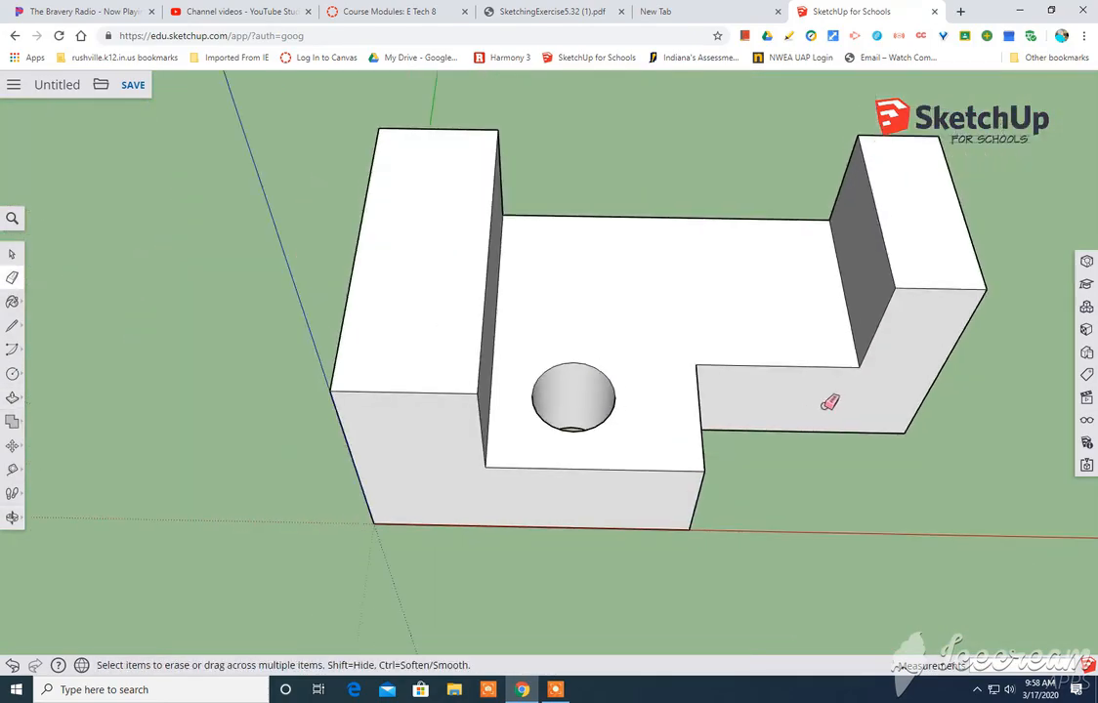
Place two crossing guides on the channel floor, one 1 inch from the right wall through the notch corner, the other offset from the back edge
{"action": "left_click", "coordinate": [12, 468]}
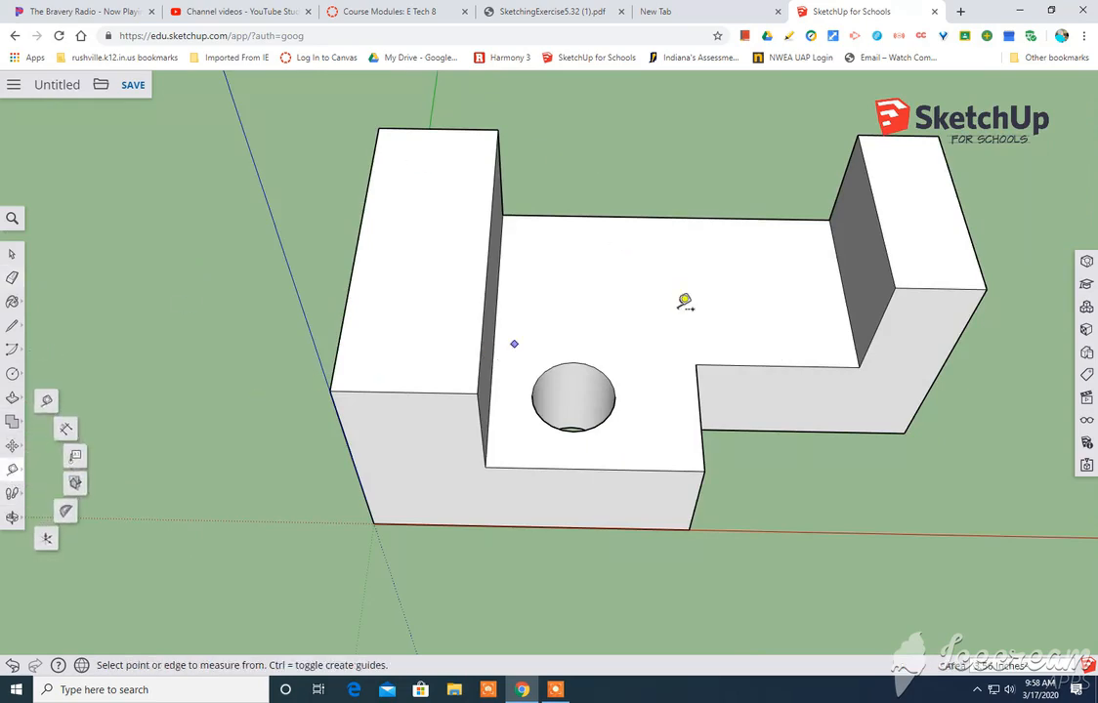
{"action": "left_click", "coordinate": [851, 324]}
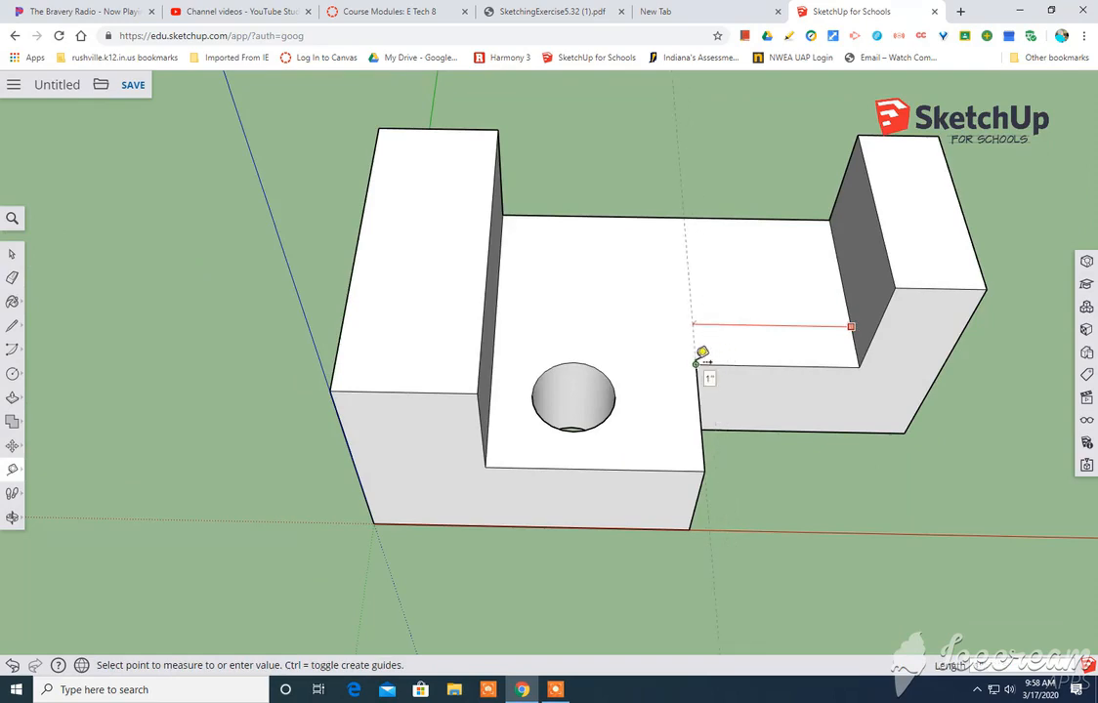
{"action": "left_click", "coordinate": [695, 364]}
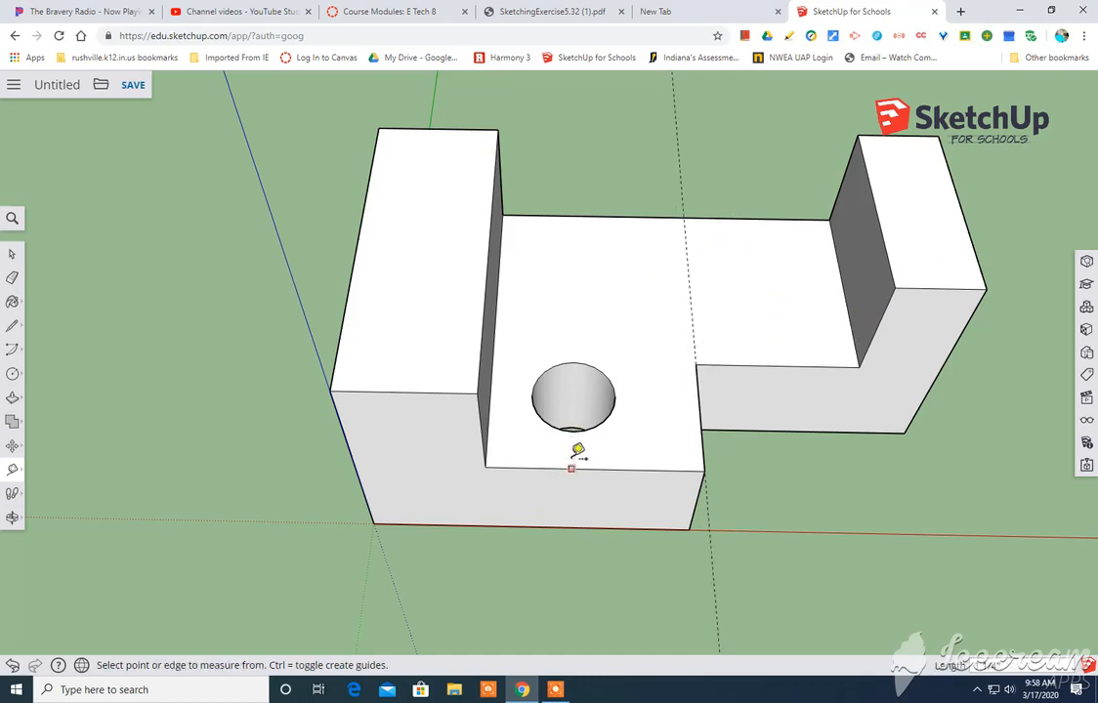
{"action": "left_click", "coordinate": [696, 364]}
{"action": "left_click", "coordinate": [727, 216]}
{"action": "left_click", "coordinate": [735, 266]}
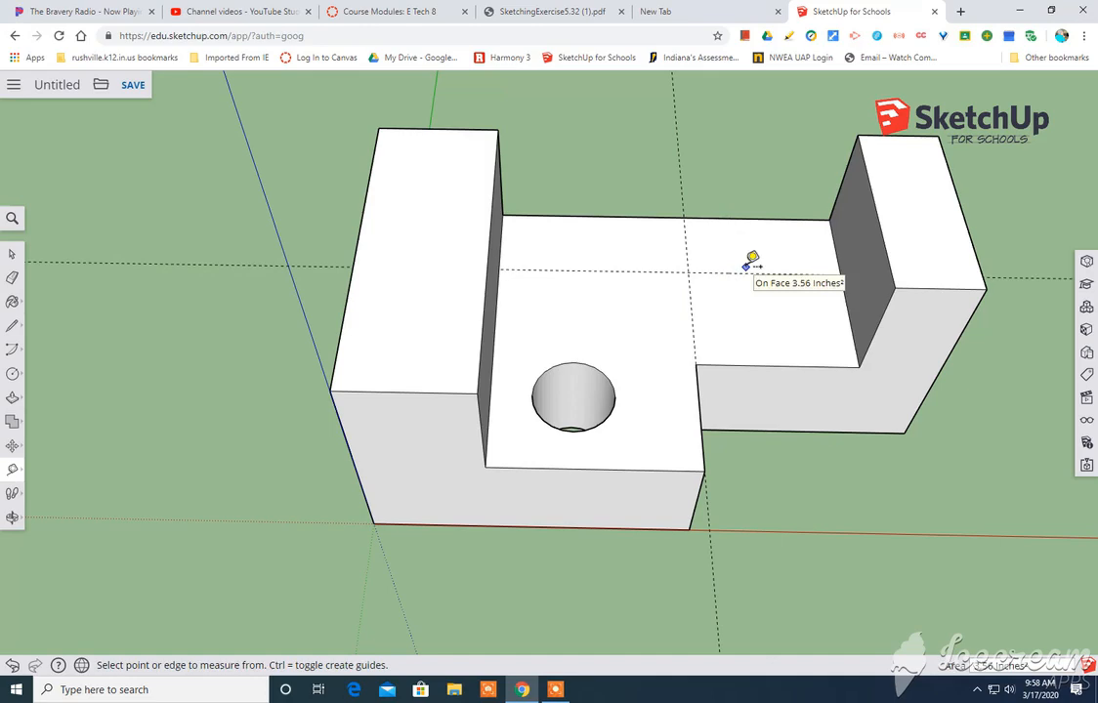
Draw a circle for the second hole on the channel floor, centred where the two guides cross
{"action": "left_click", "coordinate": [11, 375]}
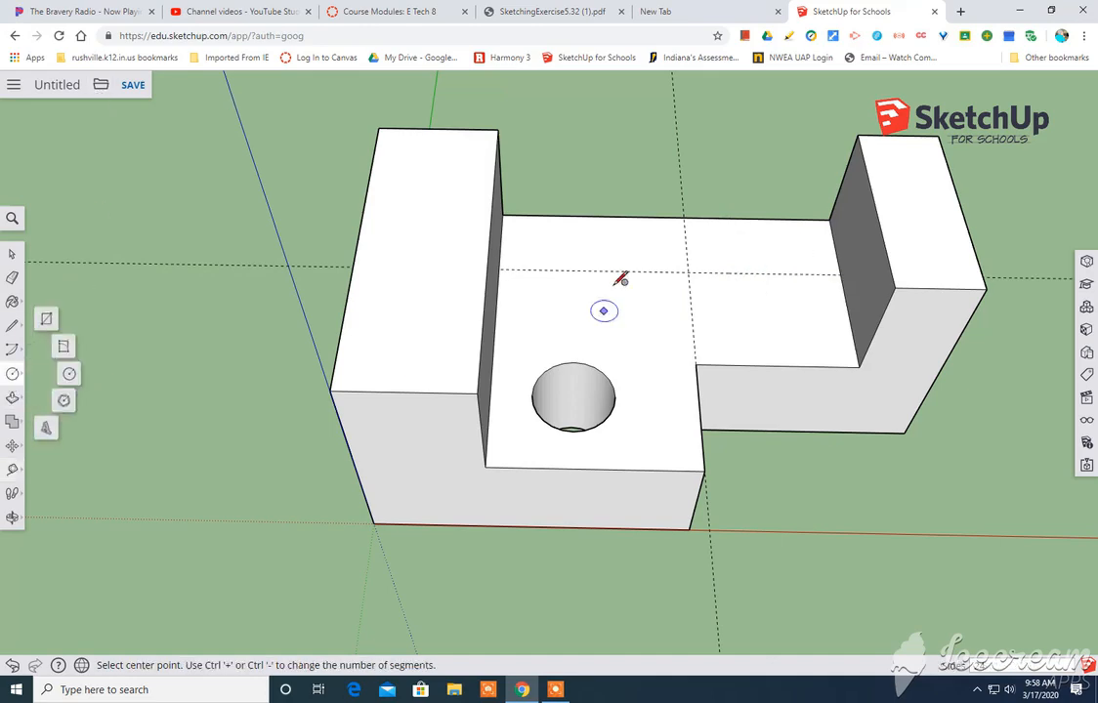
{"action": "left_click", "coordinate": [689, 268]}
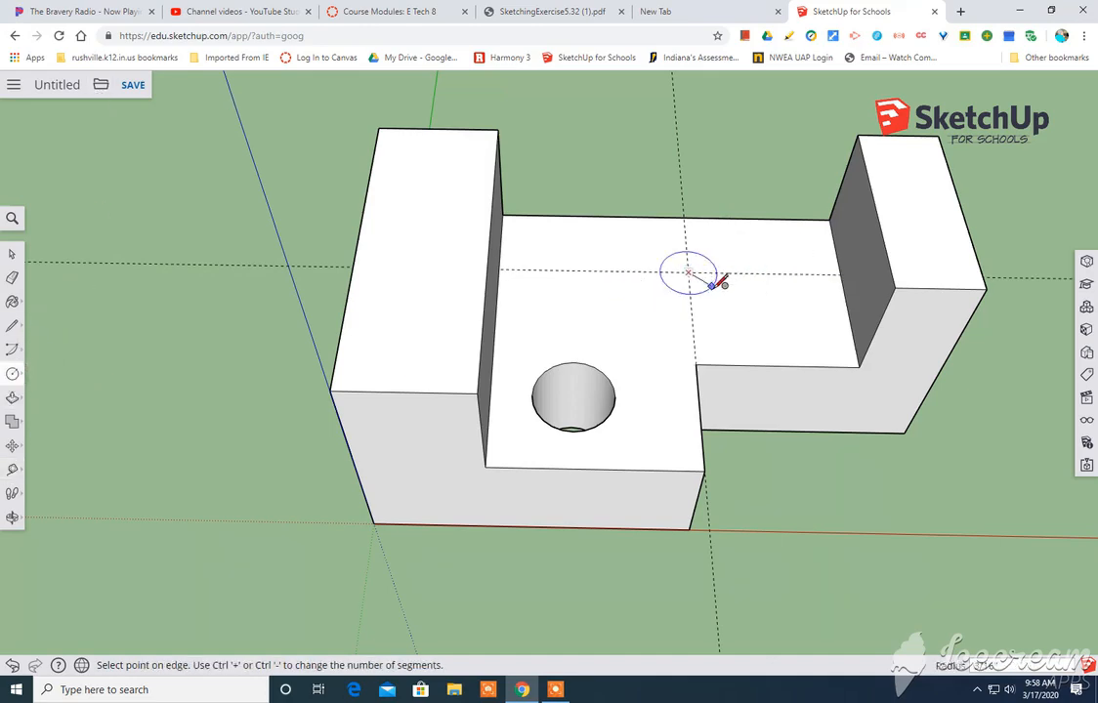
{"action": "left_click", "coordinate": [721, 290]}
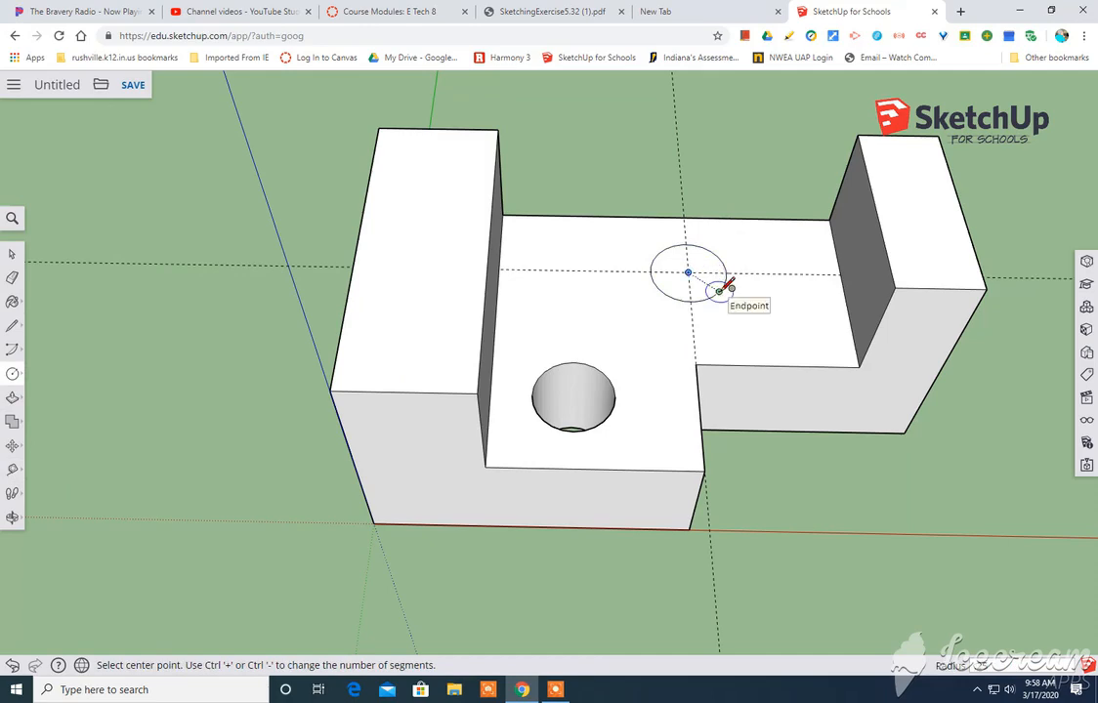
{"action": "key", "text": "Return"}
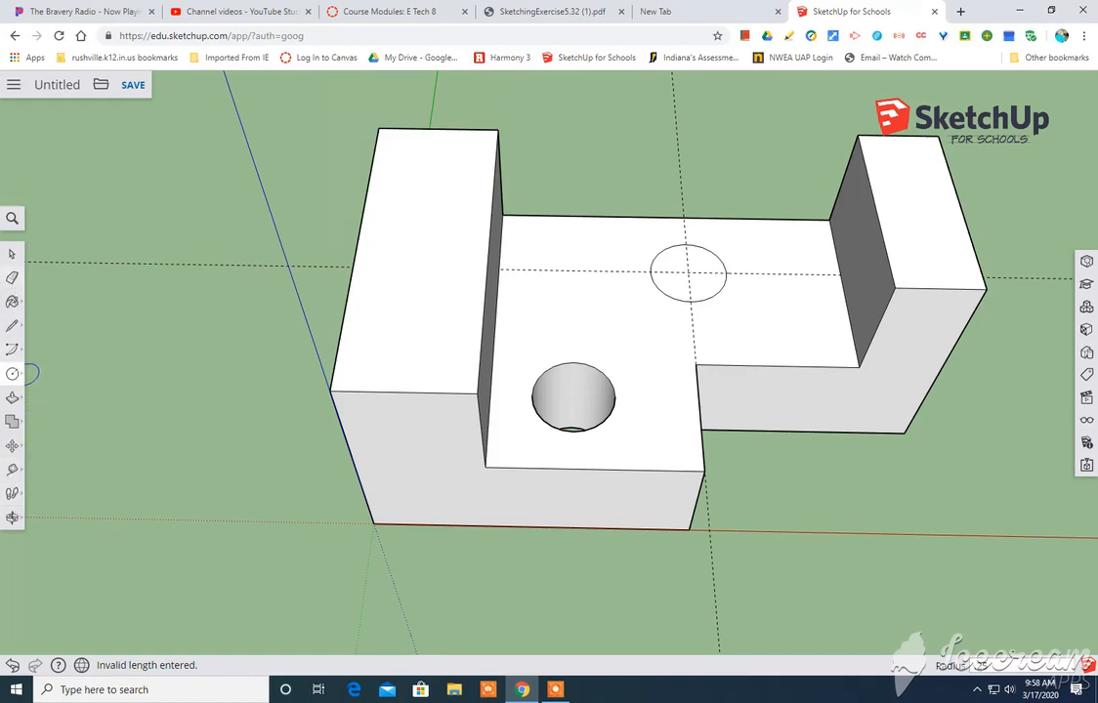
Push the second circle down 3/4 inch through the base to cut a through hole, checking it from the underside
{"action": "left_click", "coordinate": [12, 398]}
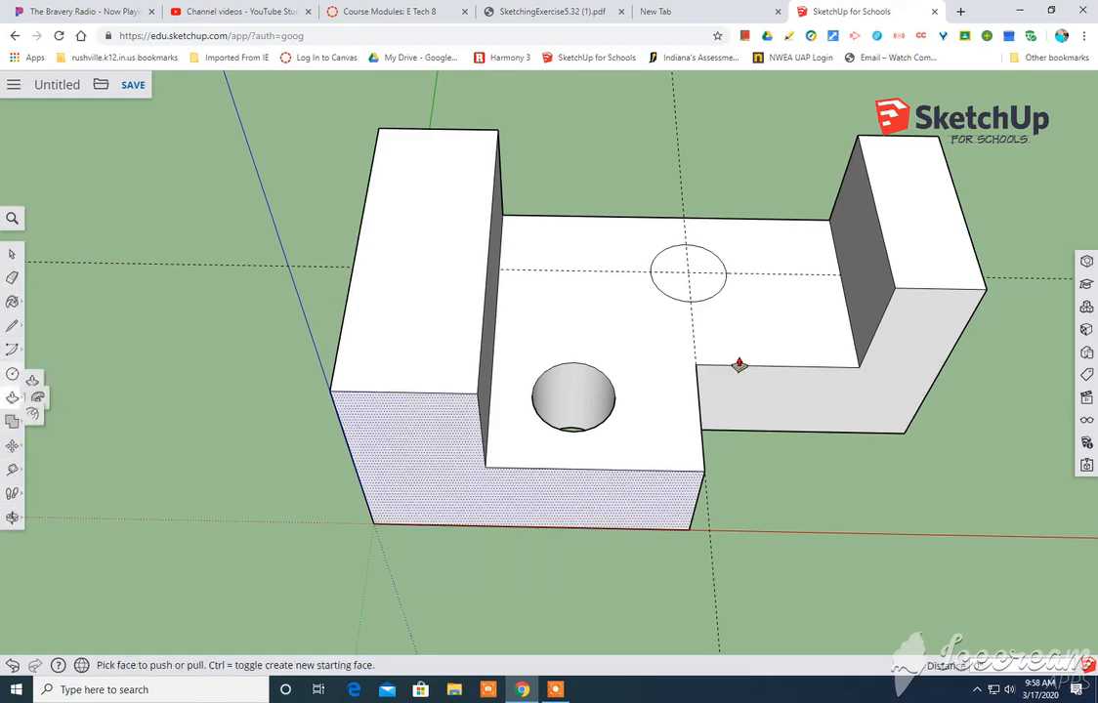
{"action": "left_click", "coordinate": [703, 297]}
{"action": "middle_click_drag", "start_coordinate": [725, 381], "coordinate": [732, 240]}
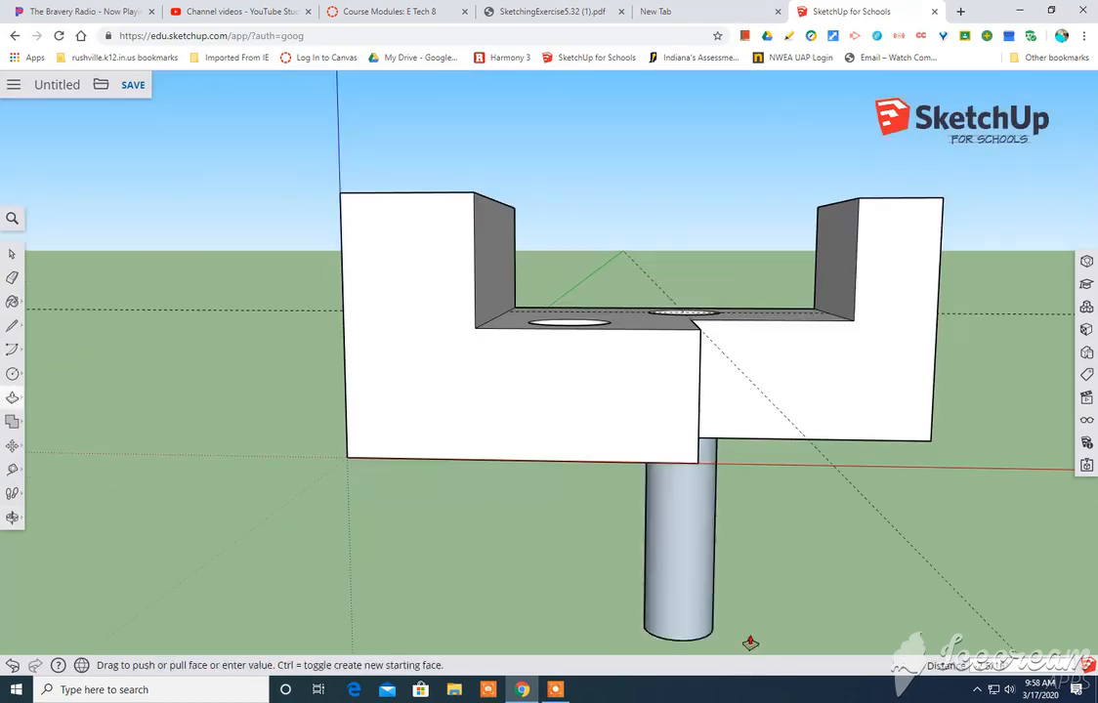
{"action": "middle_click_drag", "start_coordinate": [762, 371], "coordinate": [799, 368]}
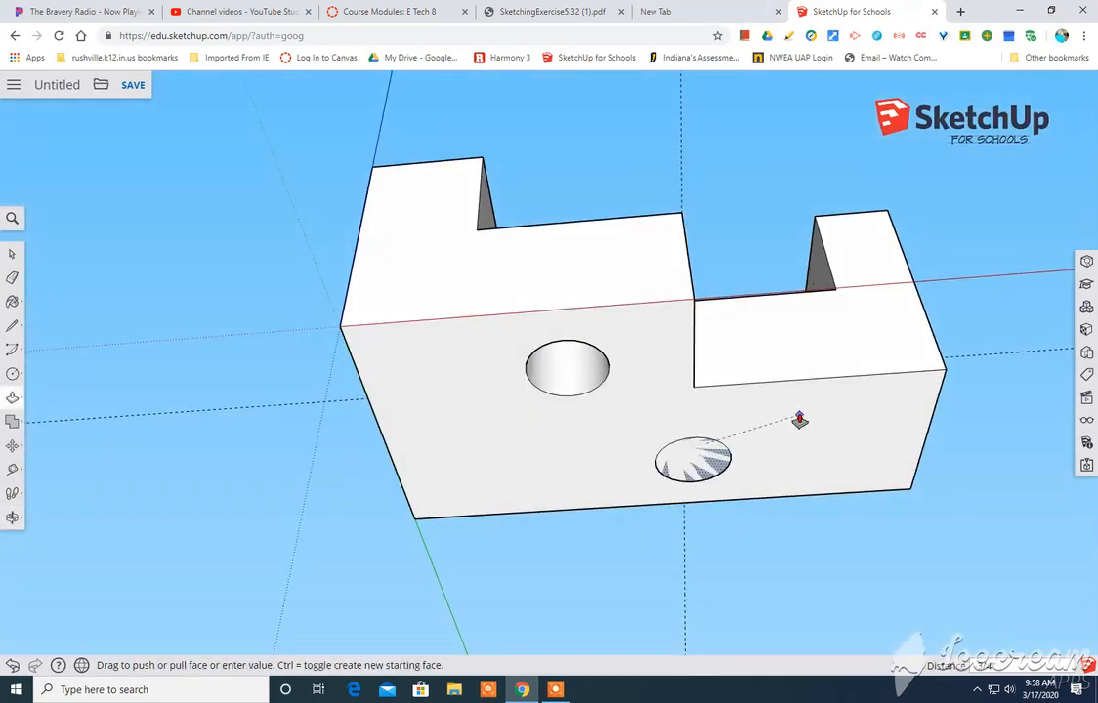
{"action": "left_click", "coordinate": [775, 453]}
{"action": "middle_click_drag", "start_coordinate": [762, 235], "coordinate": [493, 597]}
{"action": "mouse_move", "coordinate": [554, 690]}
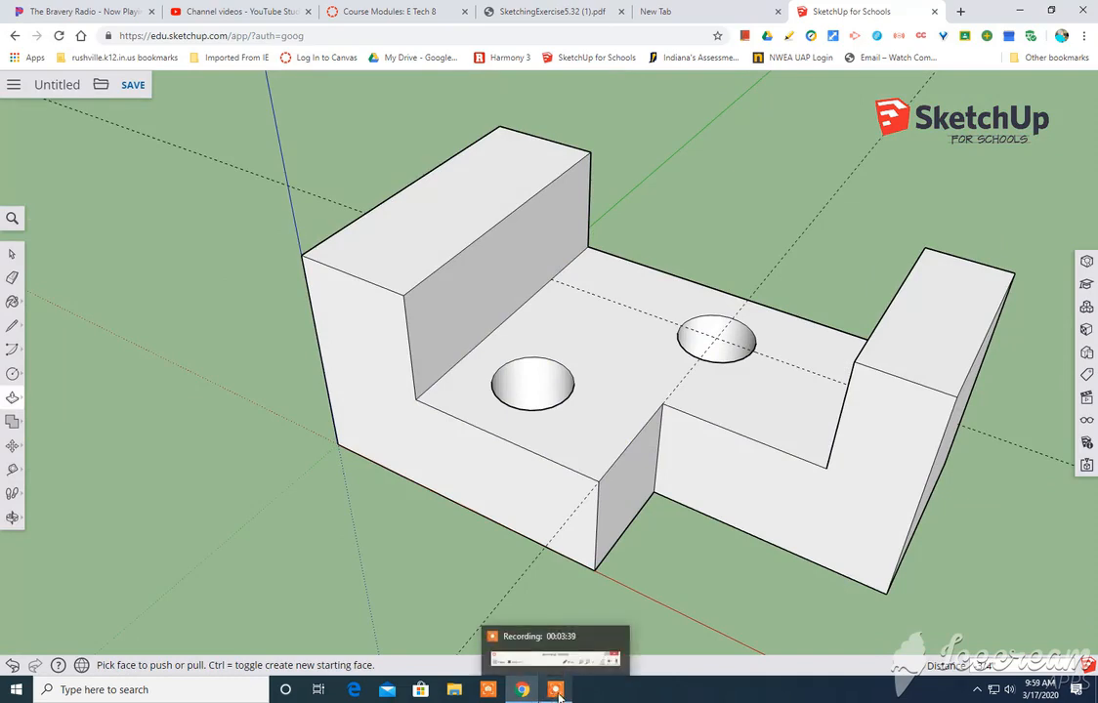
{"action": "left_click", "coordinate": [557, 689]}
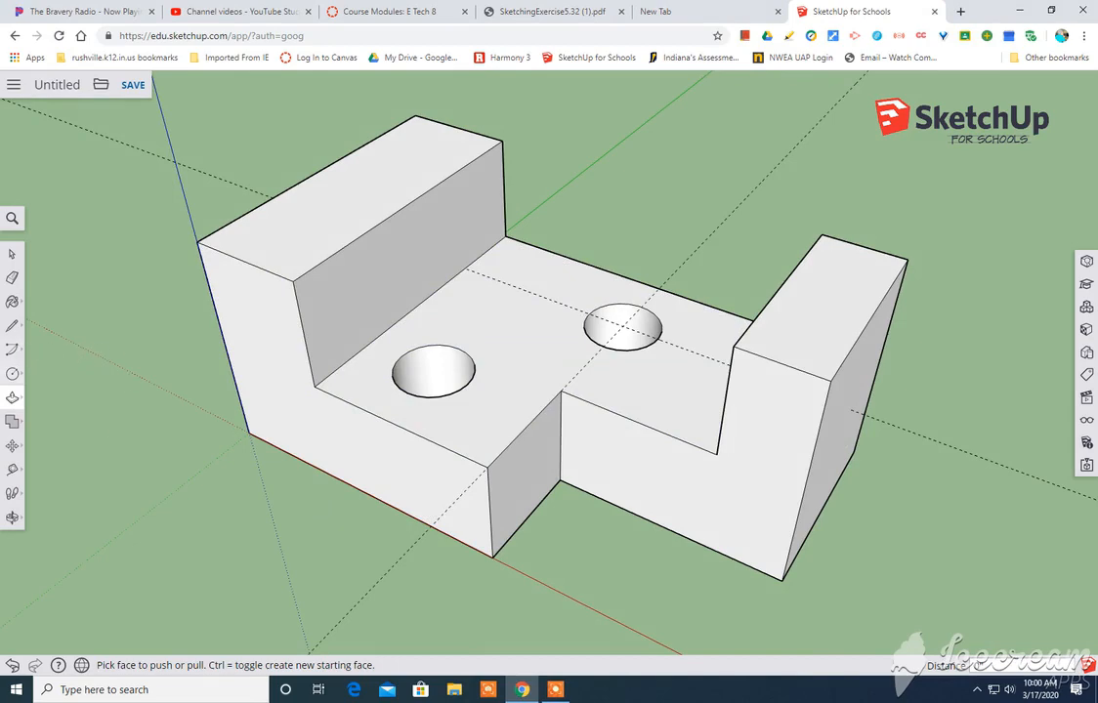
Erase both guides crossing at the second hole
{"action": "left_click", "coordinate": [12, 277]}
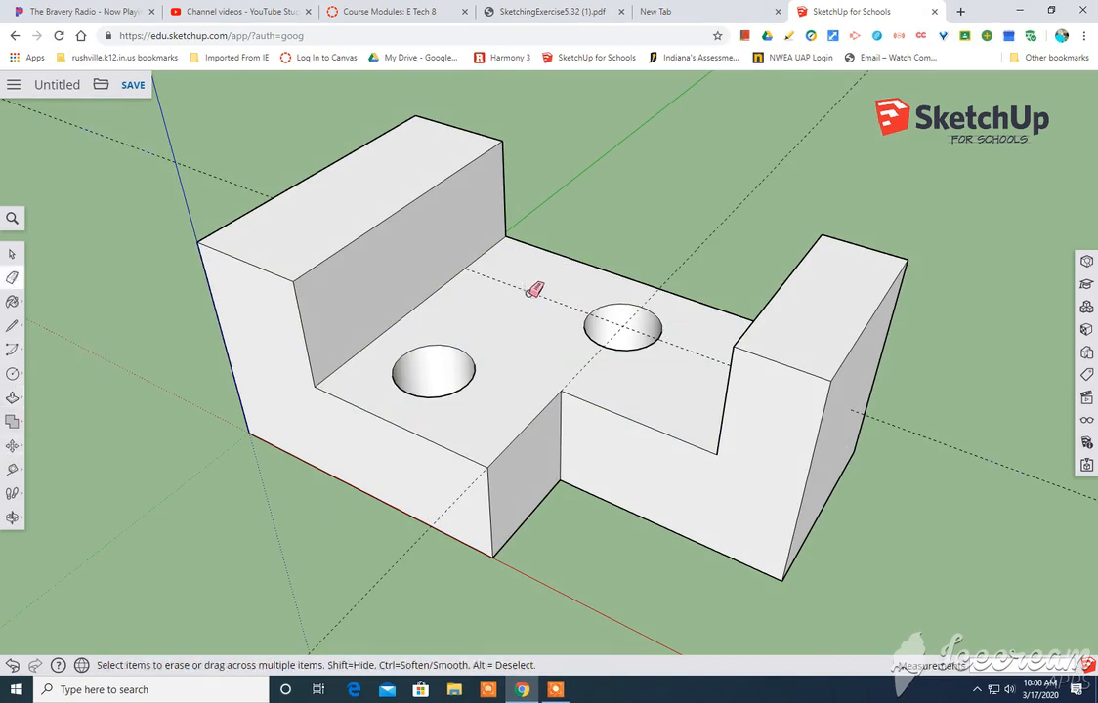
{"action": "mouse_move", "coordinate": [245, 471]}
{"action": "middle_mouse_down"}
{"action": "mouse_move", "coordinate": [338, 473]}
{"action": "mouse_move", "coordinate": [280, 460]}
{"action": "mouse_move", "coordinate": [348, 453]}
{"action": "middle_mouse_up"}
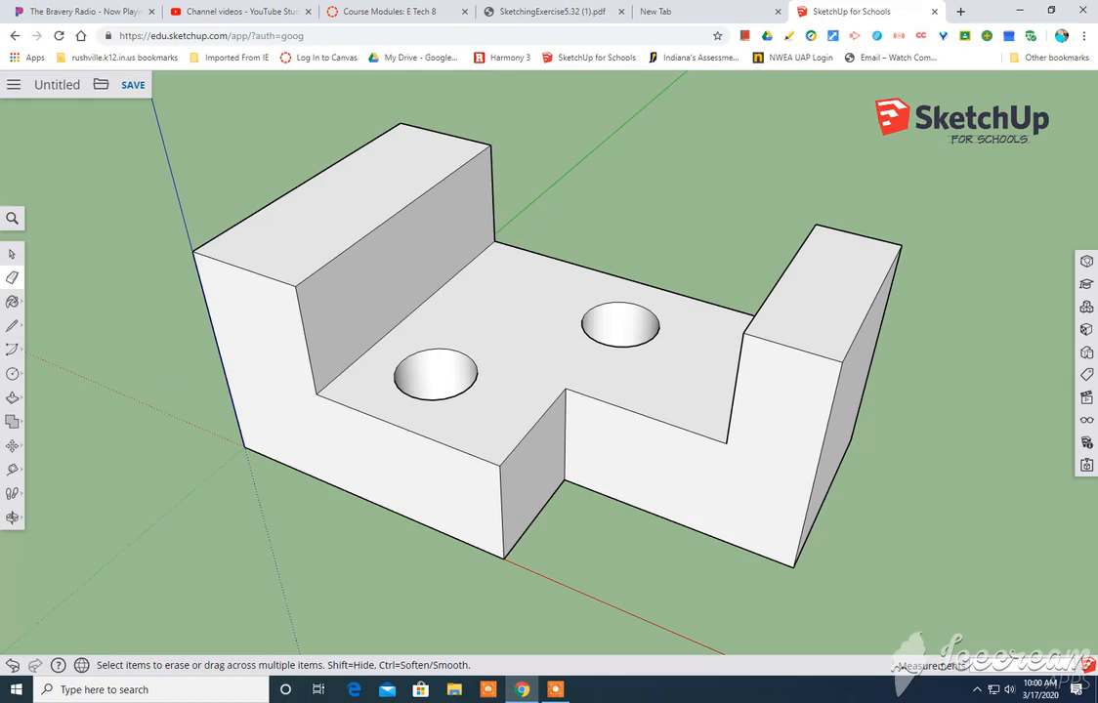
Search the commands for "Back" and turn on View Back Edges for the model
{"action": "left_click", "coordinate": [13, 220]}
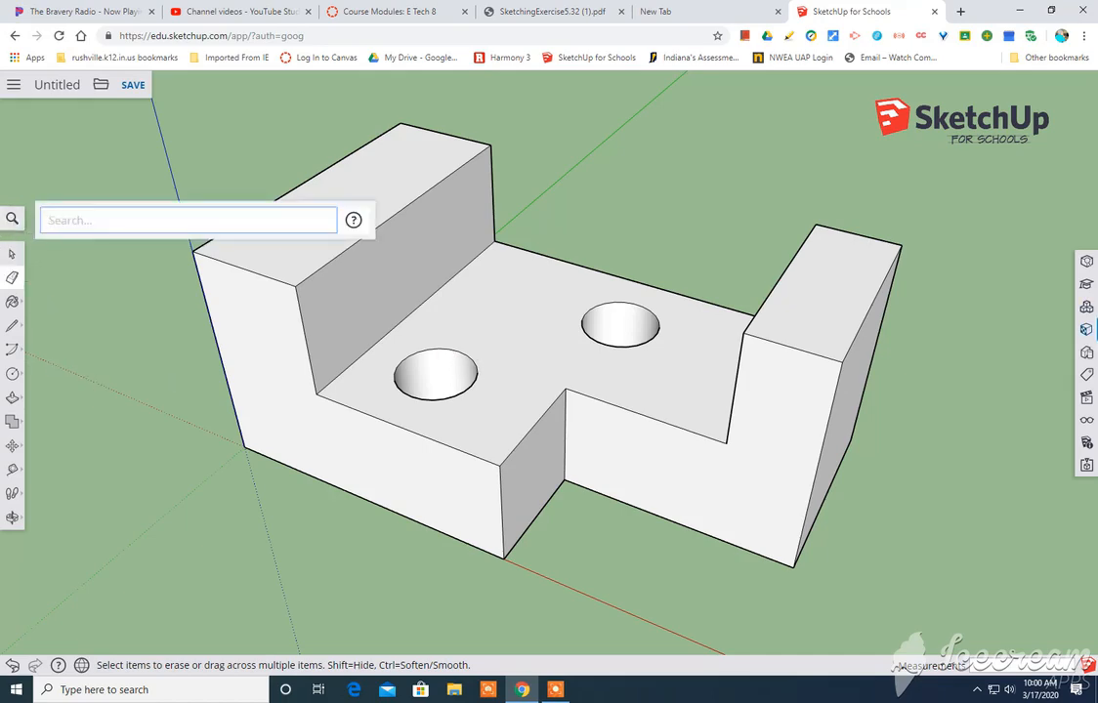
{"action": "type", "text": "Back"}
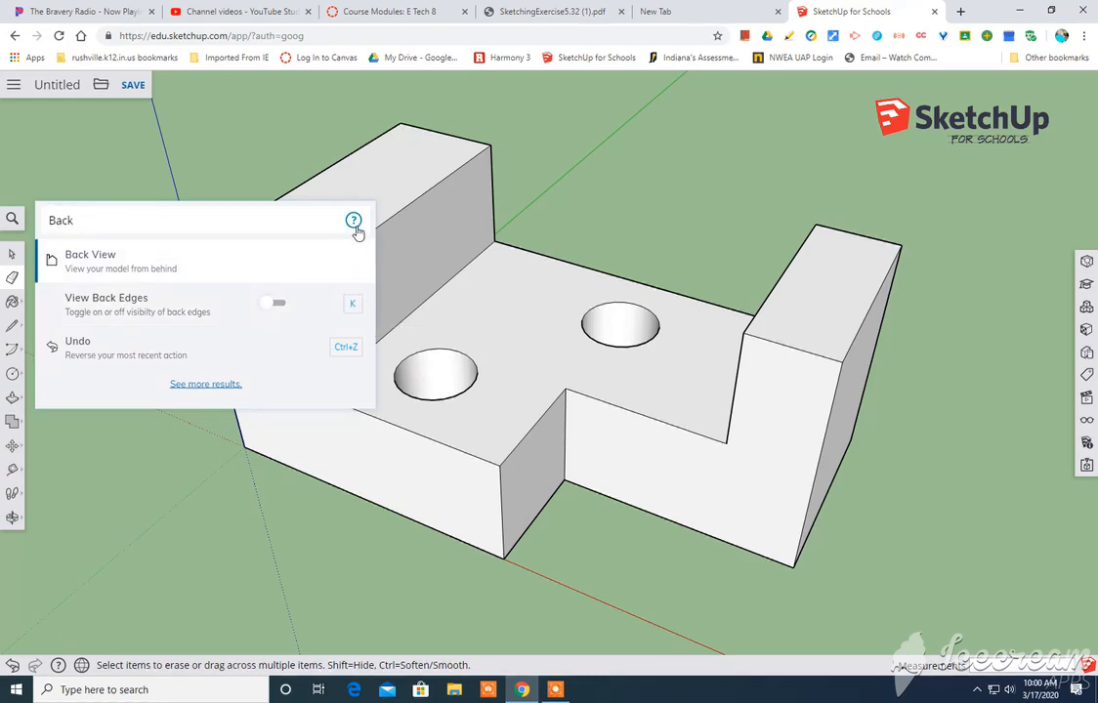
{"action": "left_click", "coordinate": [20, 181]}
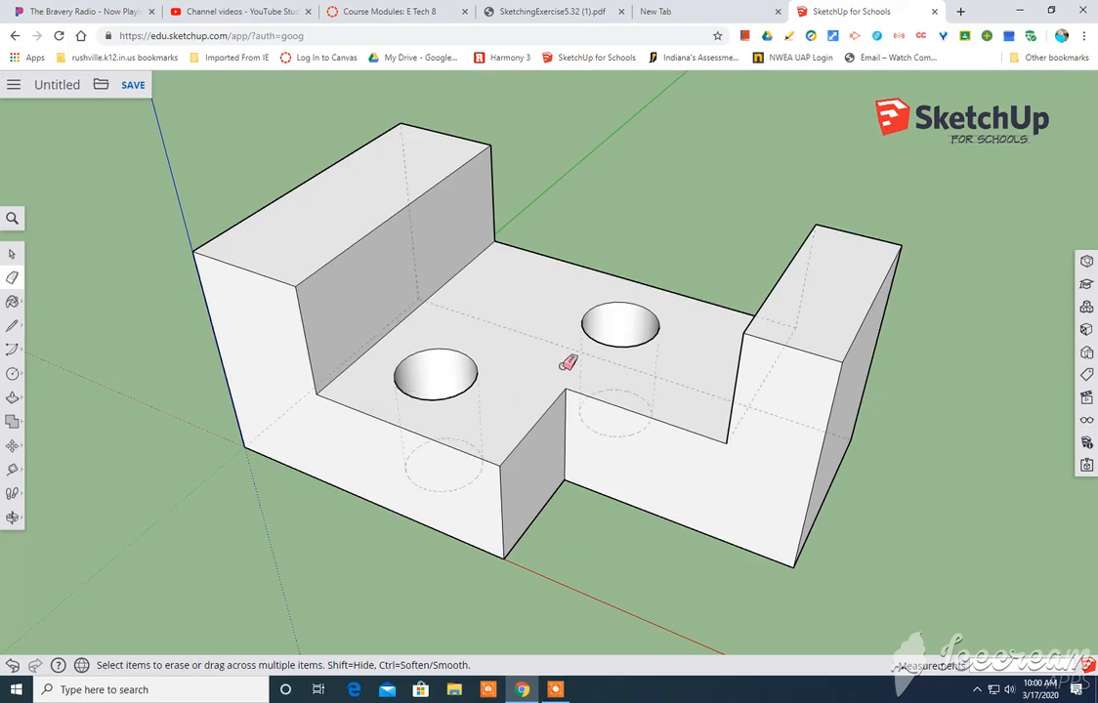
Search the commands for "Hidd", turn on View Hidden Geometry, and inspect the two holes in the solid
{"action": "left_click", "coordinate": [11, 218]}
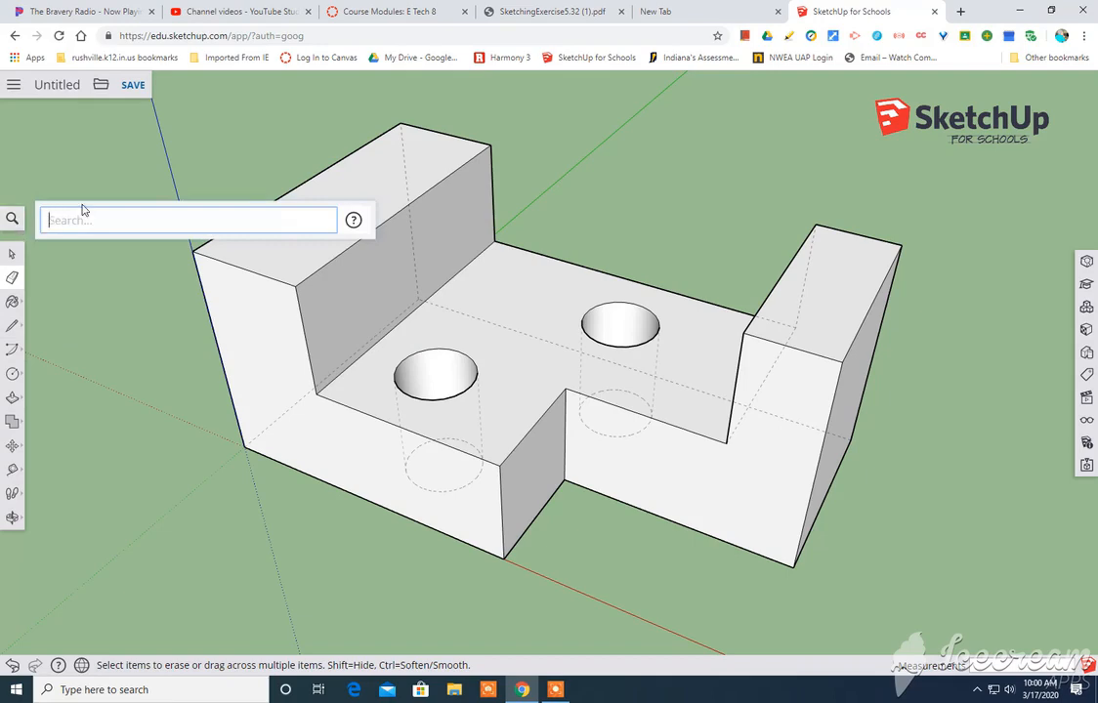
{"action": "type", "text": "Hidd"}
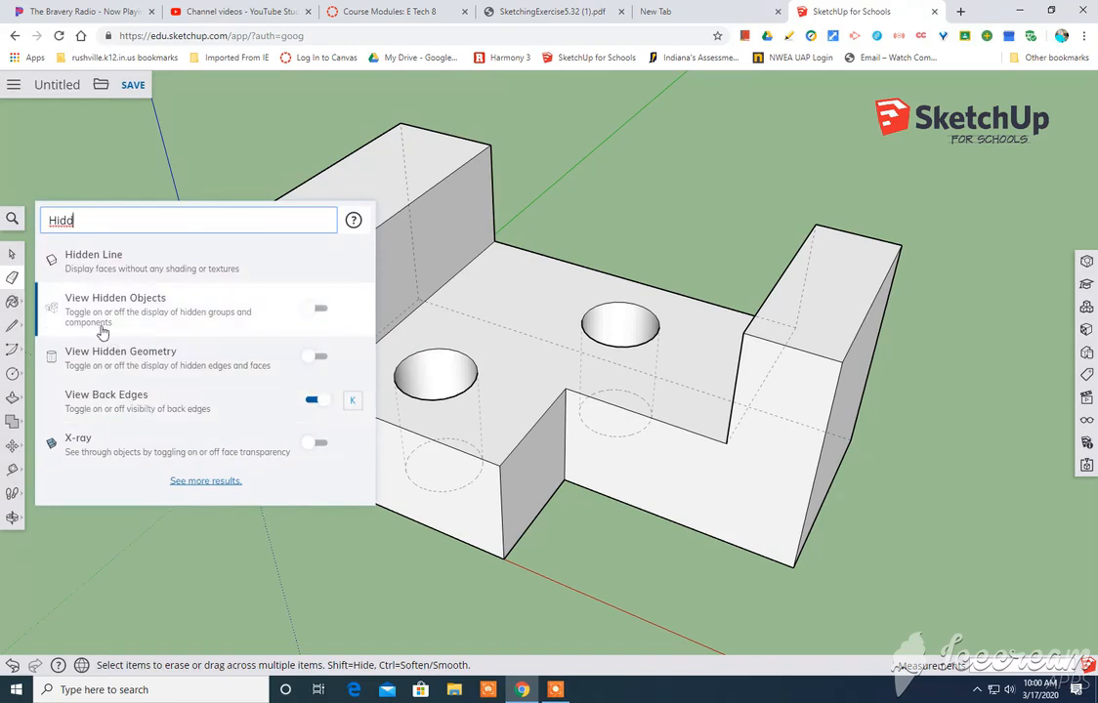
{"action": "left_click", "coordinate": [310, 363]}
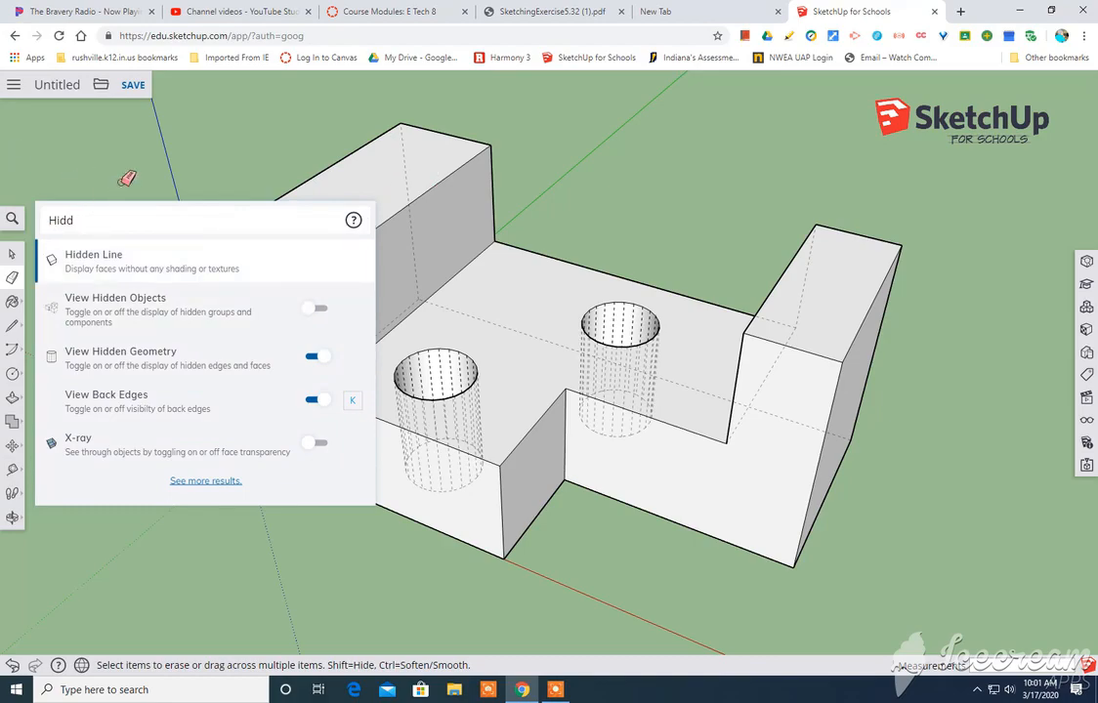
{"action": "left_click", "coordinate": [193, 163]}
{"action": "mouse_move", "coordinate": [413, 400]}
{"action": "middle_mouse_down"}
{"action": "mouse_move", "coordinate": [414, 368]}
{"action": "mouse_move", "coordinate": [353, 368]}
{"action": "mouse_move", "coordinate": [421, 417]}
{"action": "middle_mouse_up"}
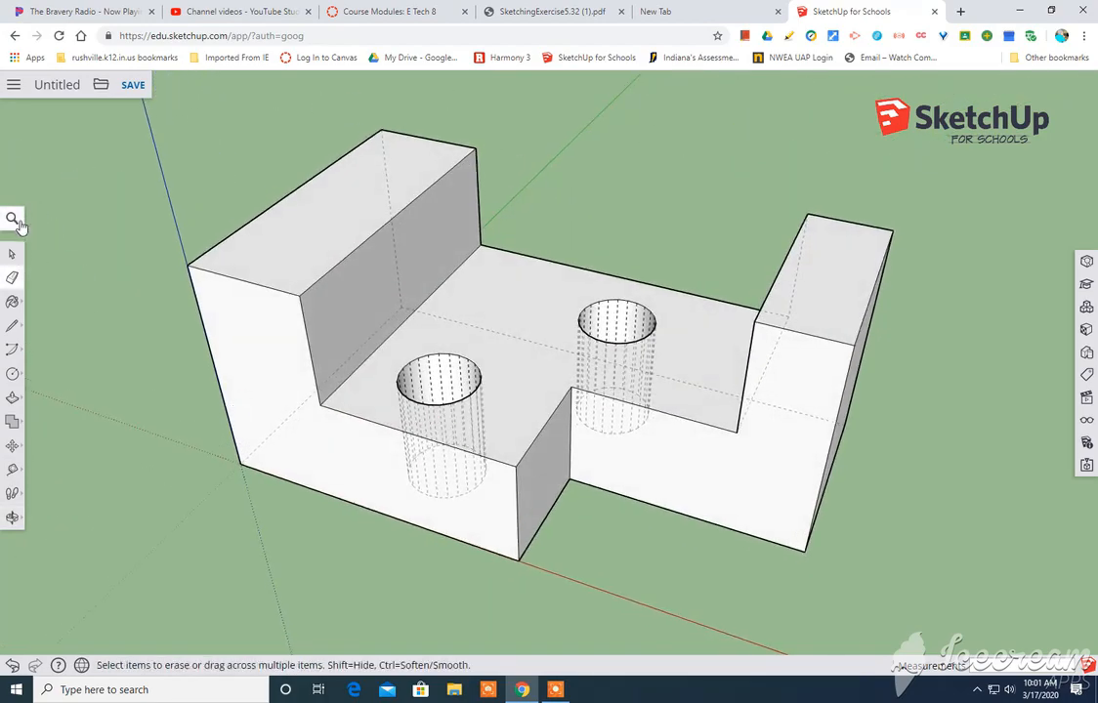
{"action": "mouse_move", "coordinate": [703, 456]}
{"action": "middle_mouse_down"}
{"action": "mouse_move", "coordinate": [694, 352]}
{"action": "mouse_move", "coordinate": [681, 405]}
{"action": "mouse_move", "coordinate": [660, 412]}
{"action": "mouse_move", "coordinate": [757, 412]}
{"action": "mouse_move", "coordinate": [625, 418]}
{"action": "mouse_move", "coordinate": [622, 436]}
{"action": "middle_mouse_up"}
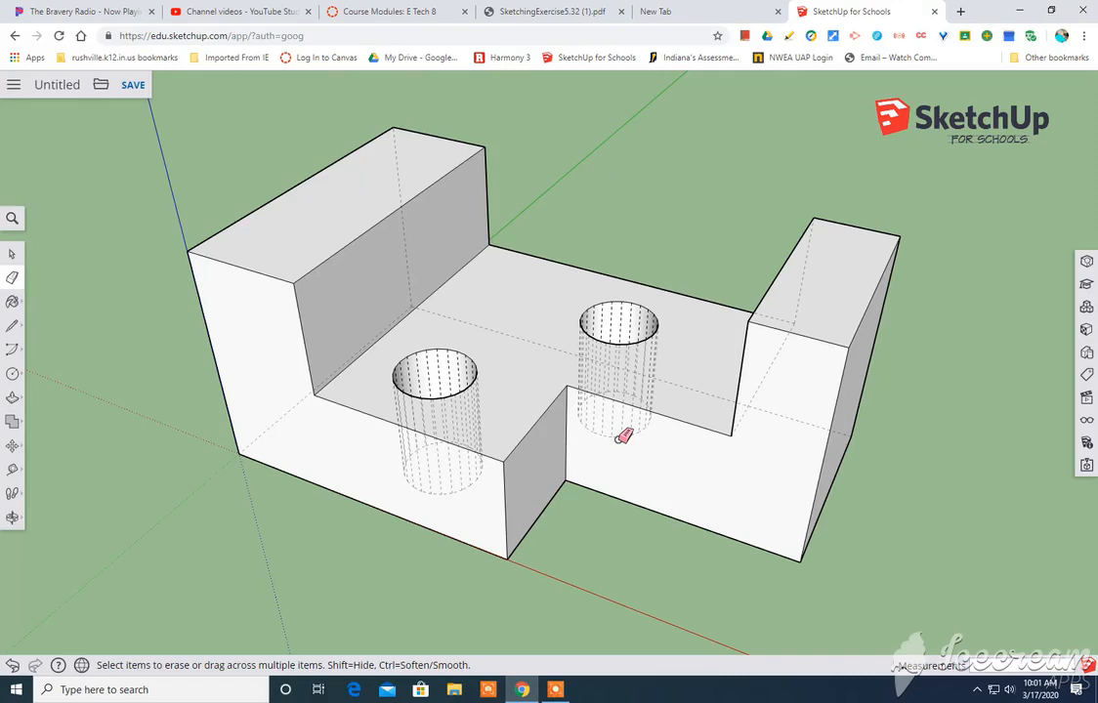
Save the model as SUFS5_32_1 in the SketchUp folder on Google Drive
{"action": "left_click", "coordinate": [134, 86]}
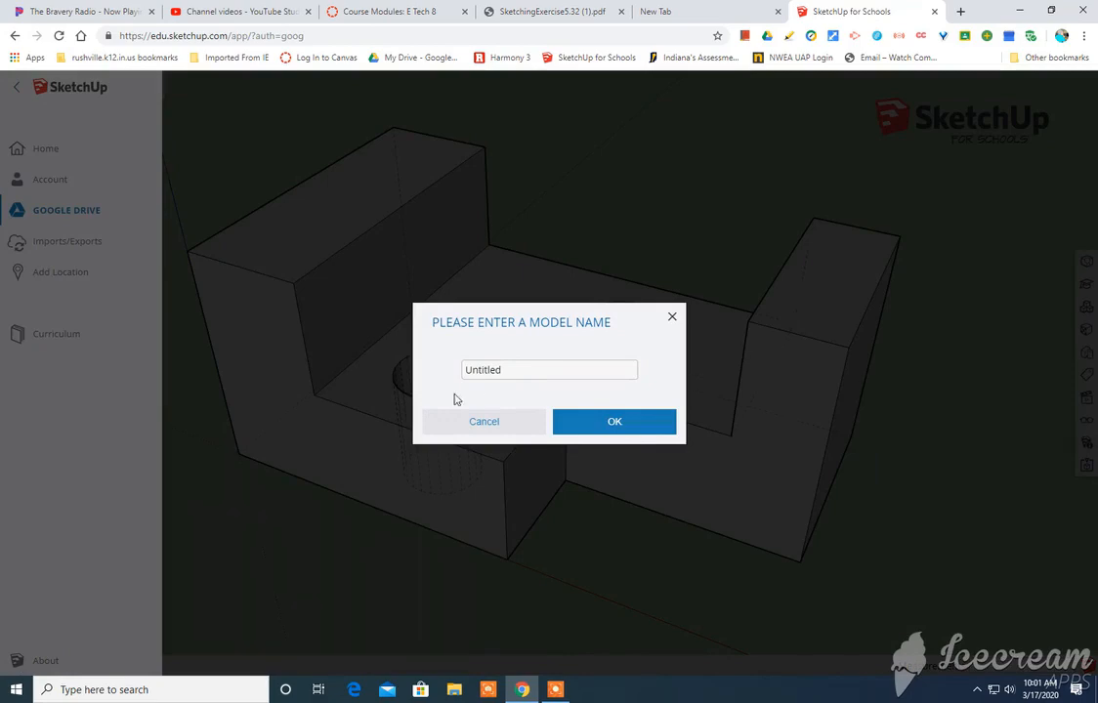
{"action": "left_click", "coordinate": [525, 370]}
{"action": "key", "text": "BackSpace"}
{"action": "key", "text": "BackSpace"}
{"action": "key", "text": "BackSpace"}
{"action": "key", "text": "BackSpace"}
{"action": "key", "text": "BackSpace"}
{"action": "key", "text": "BackSpace"}
{"action": "key", "text": "BackSpace"}
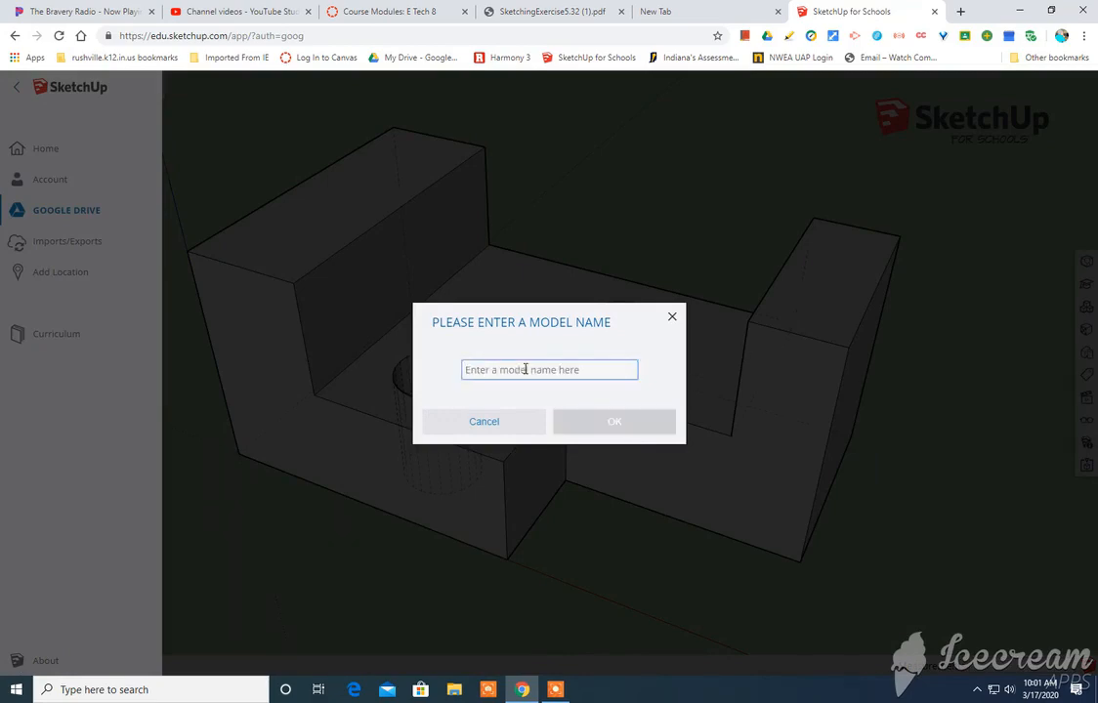
{"action": "type", "text": "SUFS5_32_"}
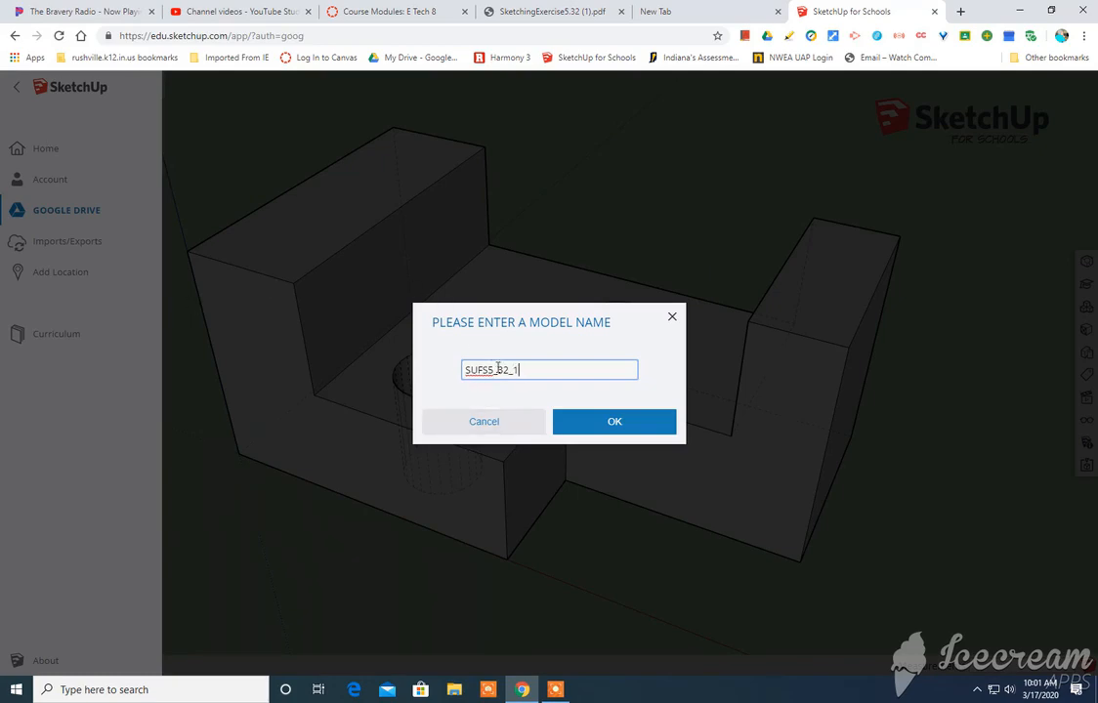
{"action": "type", "text": "1"}
{"action": "left_click", "coordinate": [581, 426]}
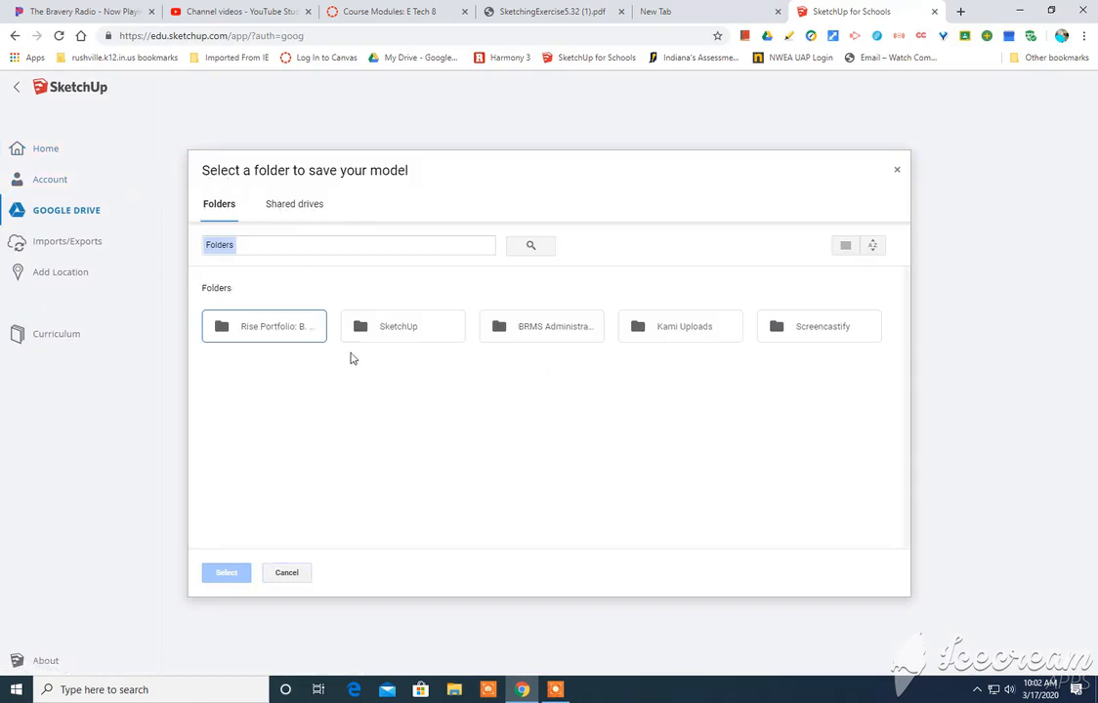
{"action": "left_click", "coordinate": [401, 332]}
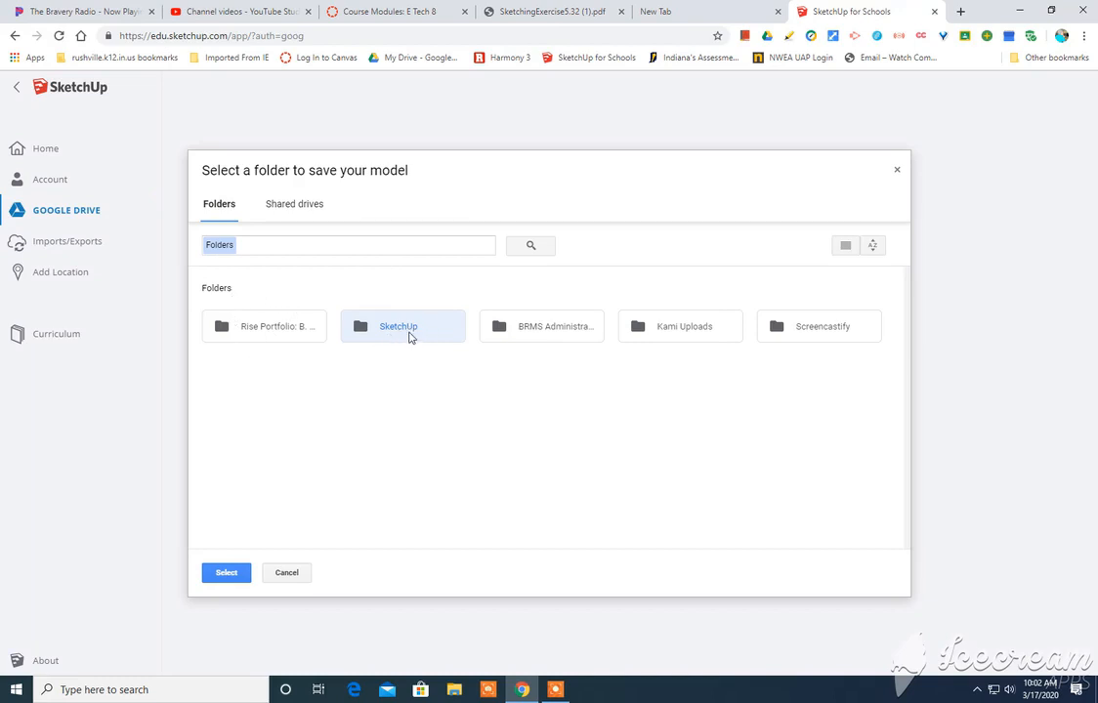
{"action": "left_click", "coordinate": [224, 574]}
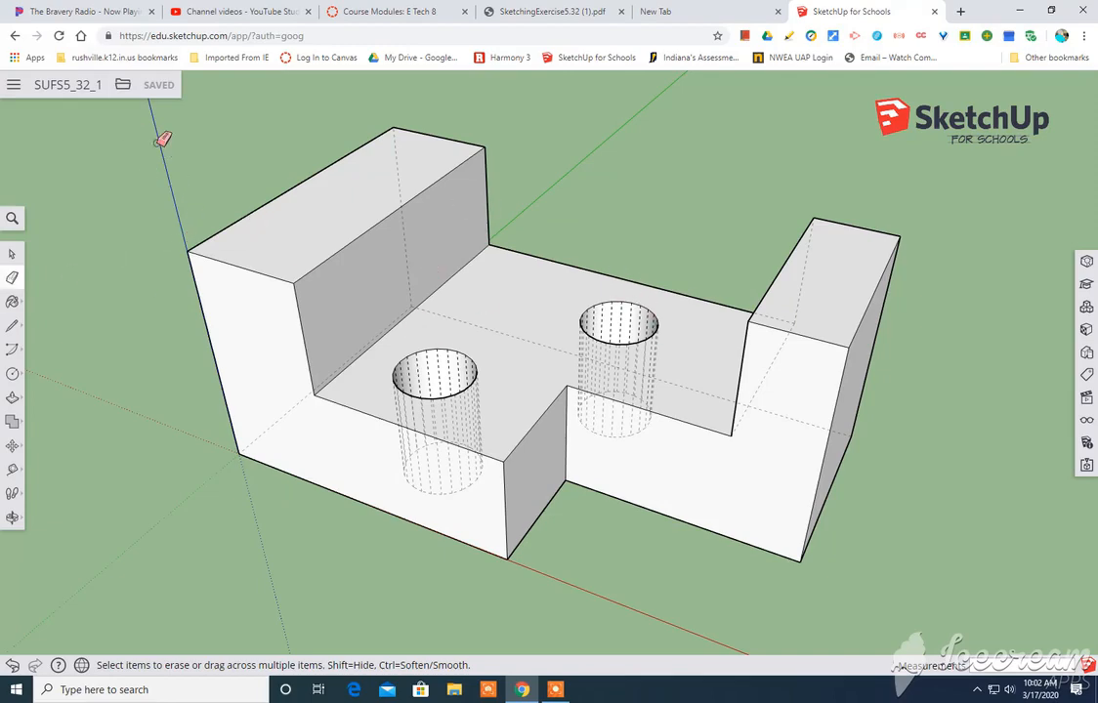
Export the current view of the model as a 1600 by 881 px PNG image
{"action": "left_click", "coordinate": [122, 87]}
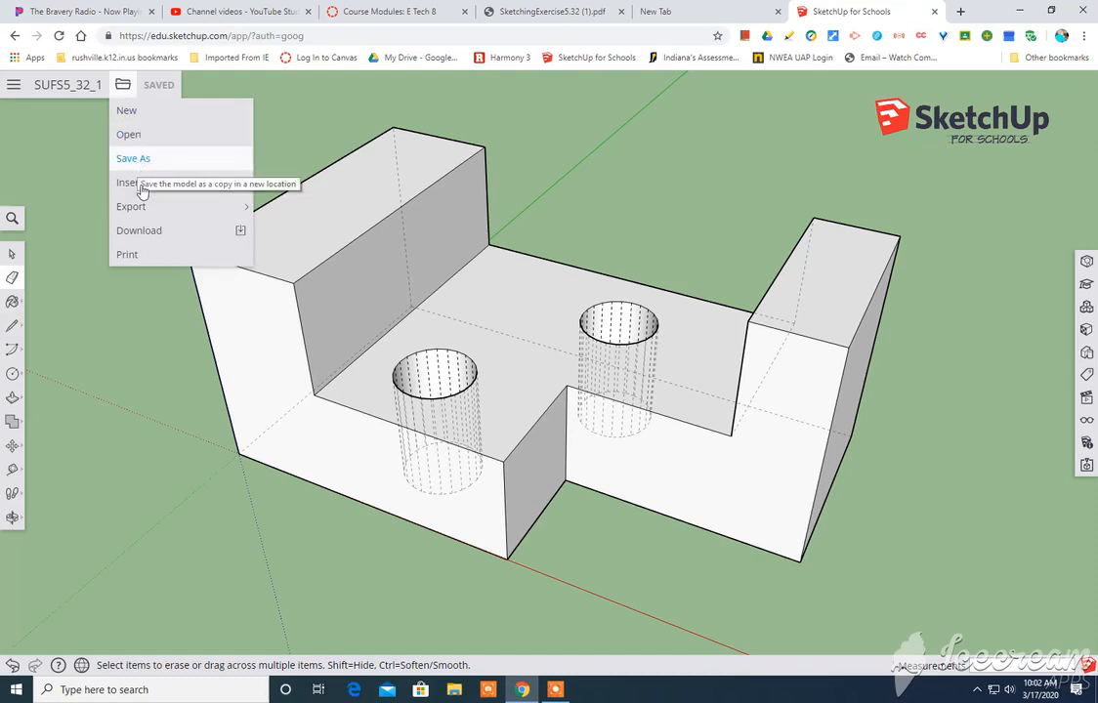
{"action": "mouse_move", "coordinate": [144, 208]}
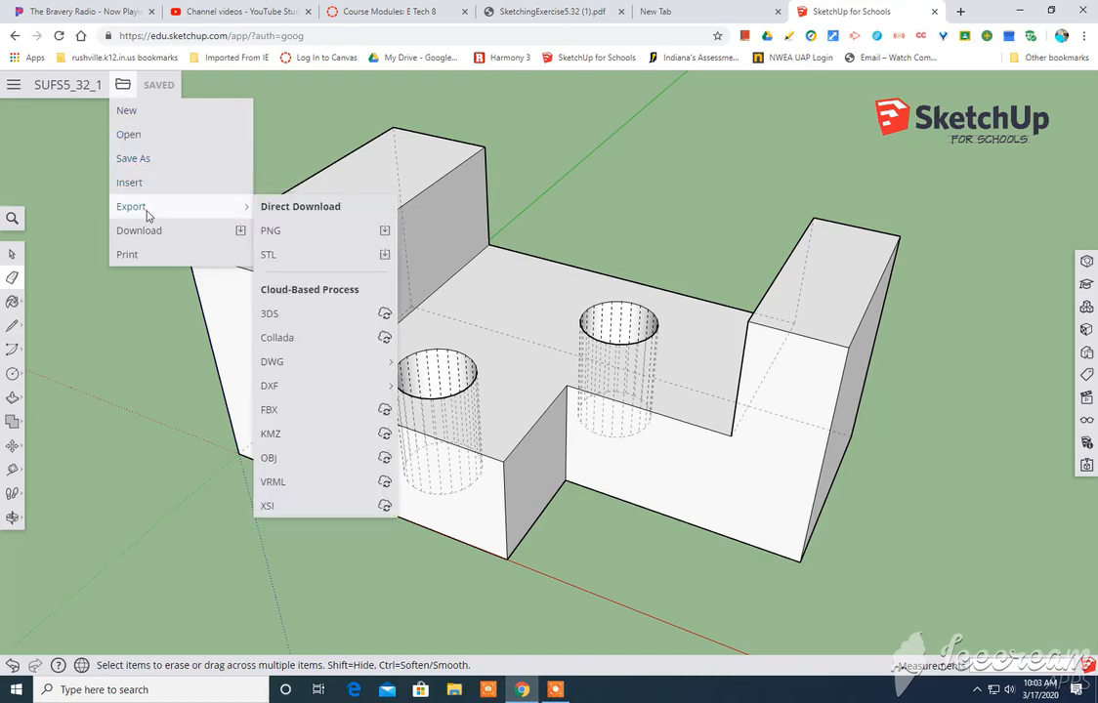
{"action": "left_click", "coordinate": [291, 239]}
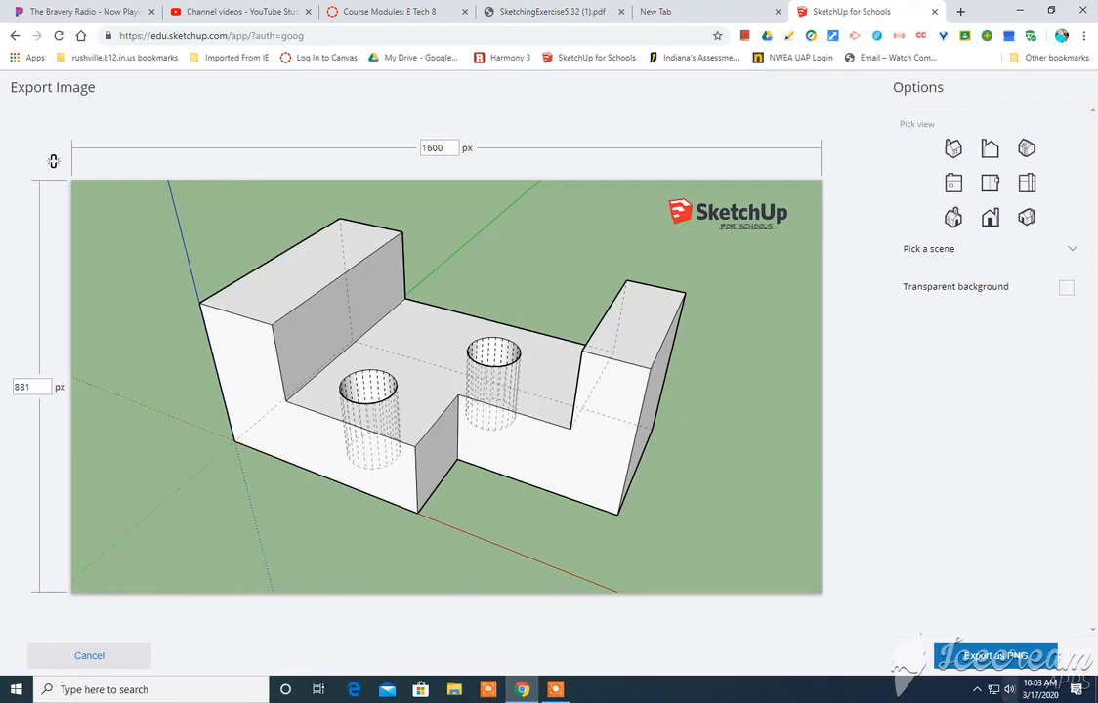
{"action": "left_click", "coordinate": [991, 659]}
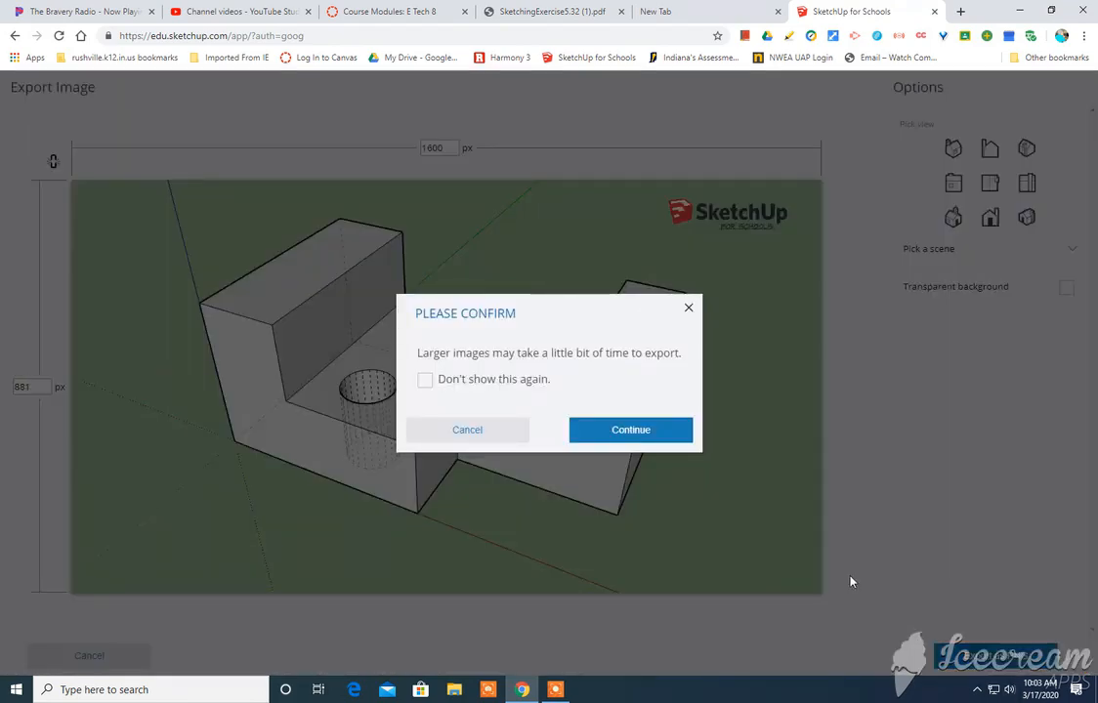
{"action": "left_click", "coordinate": [608, 432]}
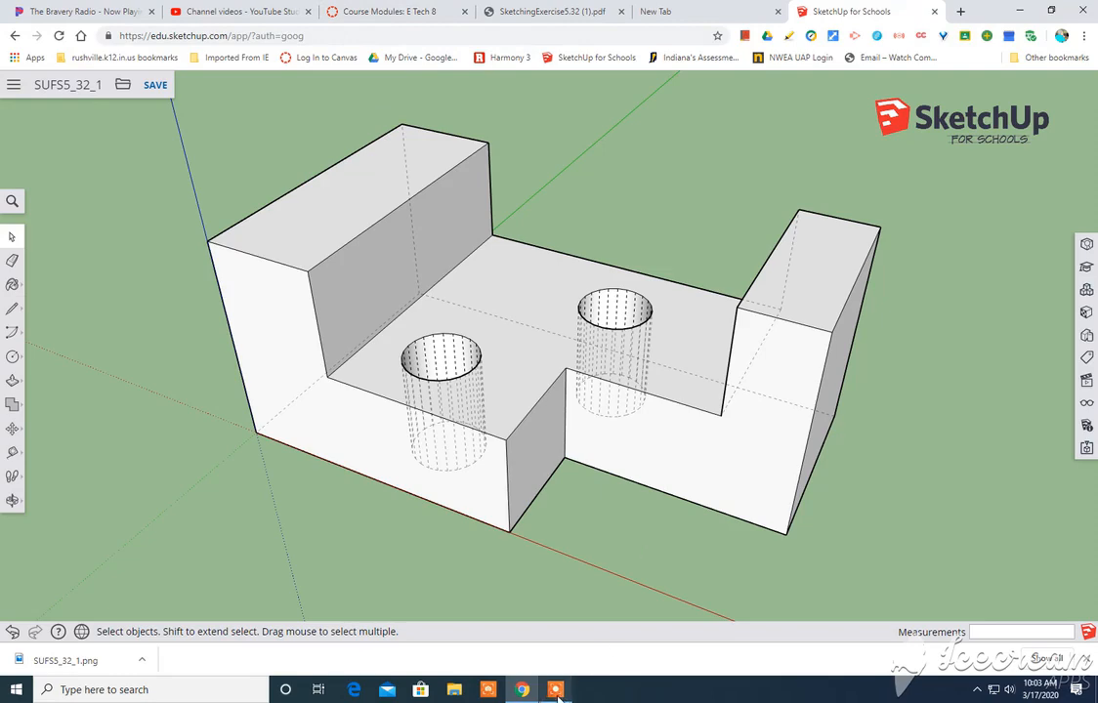
{"action": "mouse_move", "coordinate": [556, 689]}
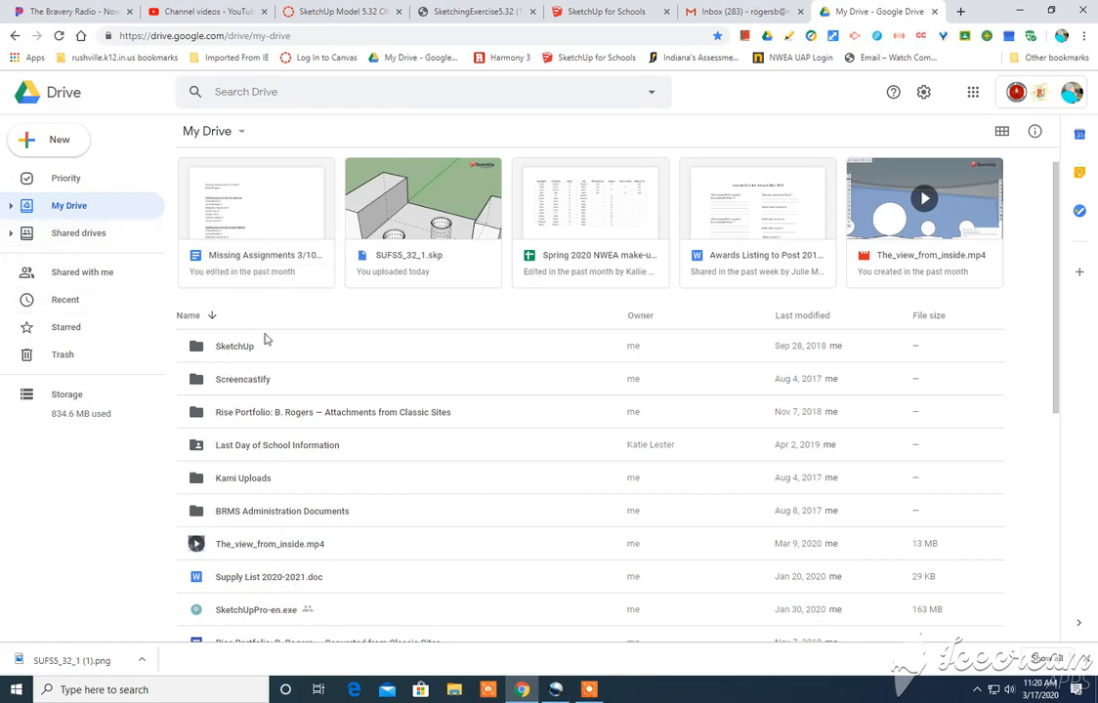
Look through the files and folders in My Drive for the saved SketchUp model
{"action": "scroll", "coordinate": [252, 418], "scroll_direction": "down", "scroll_amount": 2}
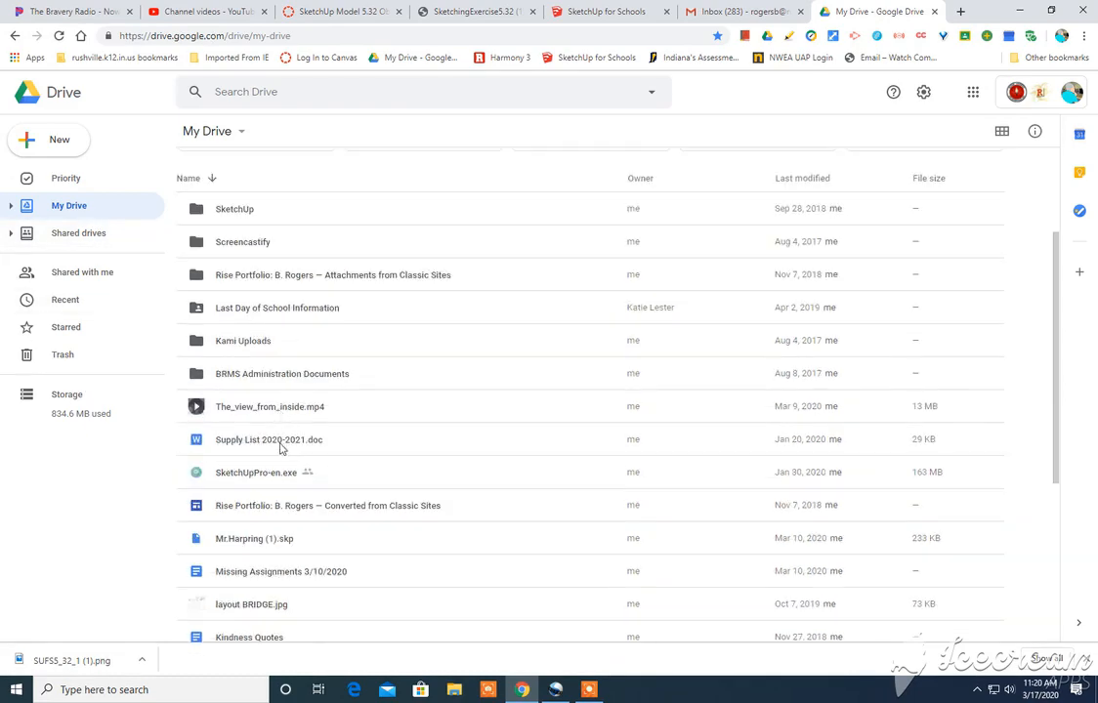
{"action": "scroll", "coordinate": [248, 393], "scroll_direction": "up", "scroll_amount": 2}
{"action": "scroll", "coordinate": [282, 420], "scroll_direction": "down", "scroll_amount": 3}
{"action": "scroll", "coordinate": [283, 469], "scroll_direction": "up", "scroll_amount": 3}
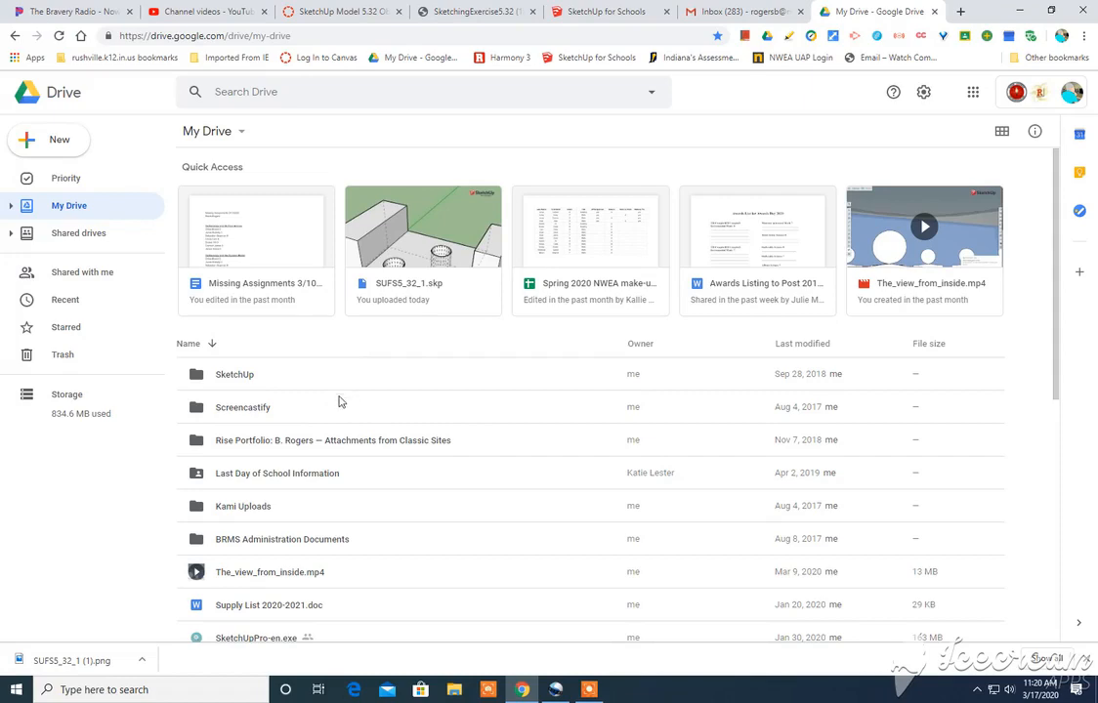
Switch to the SketchUp Model 5.32 Object #1 assignment in Canvas and enter Student View for the E Tech 8 course
{"action": "left_click", "coordinate": [340, 12]}
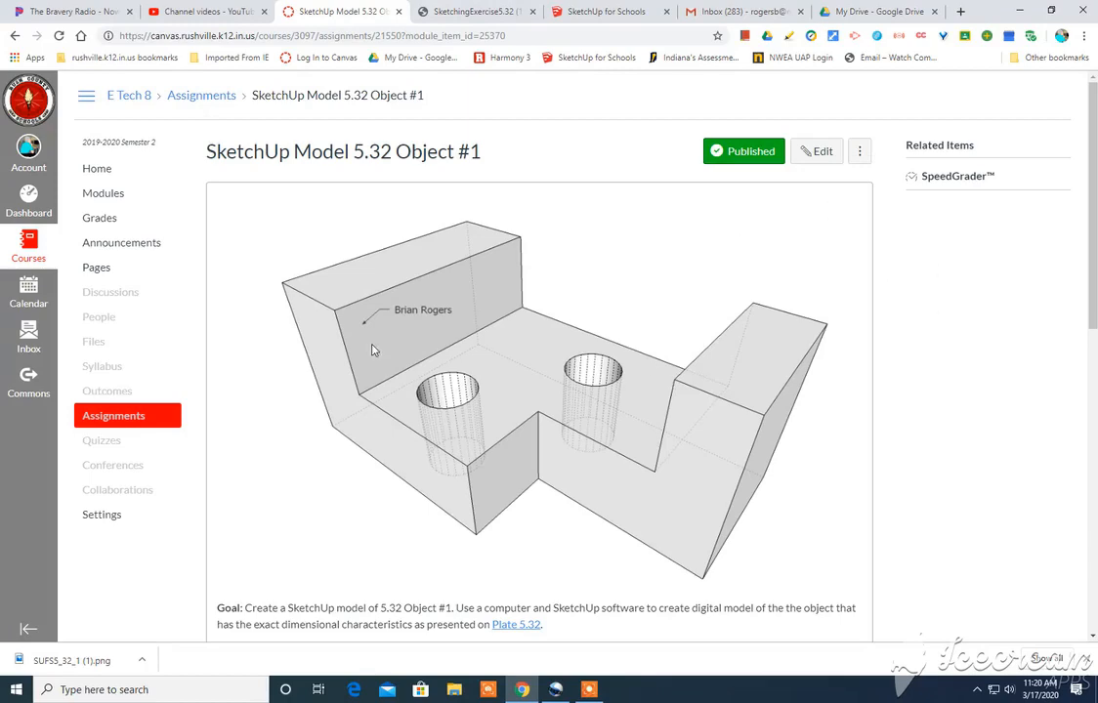
{"action": "scroll", "coordinate": [656, 321], "scroll_direction": "down", "scroll_amount": 2}
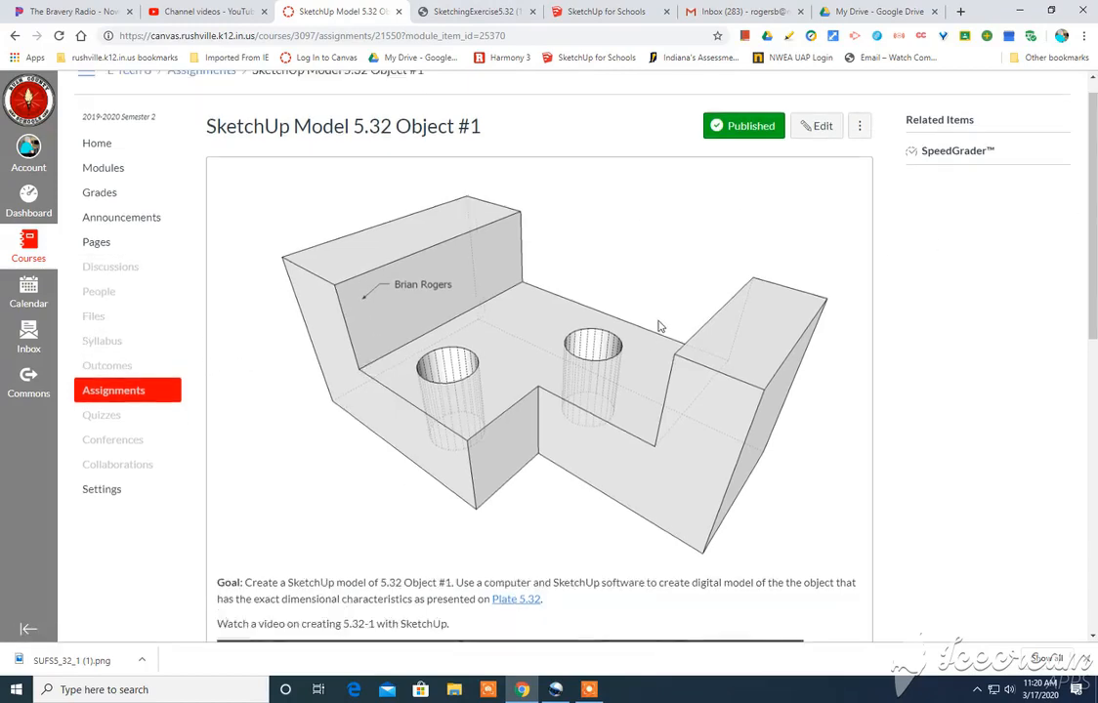
{"action": "scroll", "coordinate": [657, 322], "scroll_direction": "up", "scroll_amount": 2}
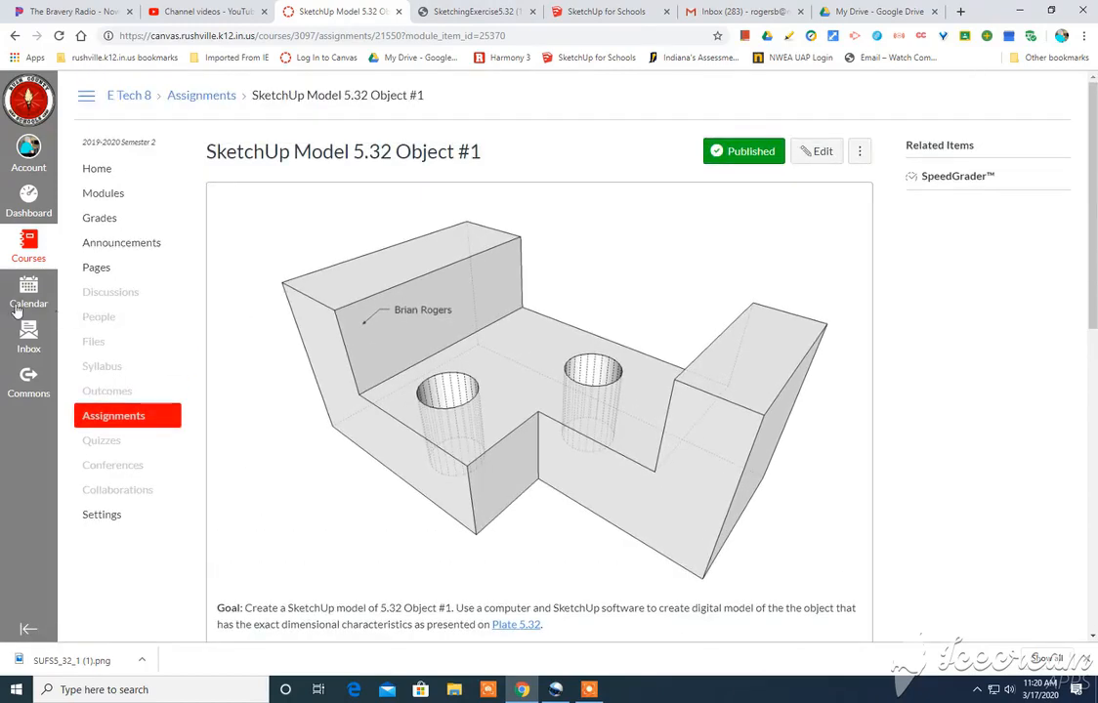
{"action": "left_click", "coordinate": [91, 517]}
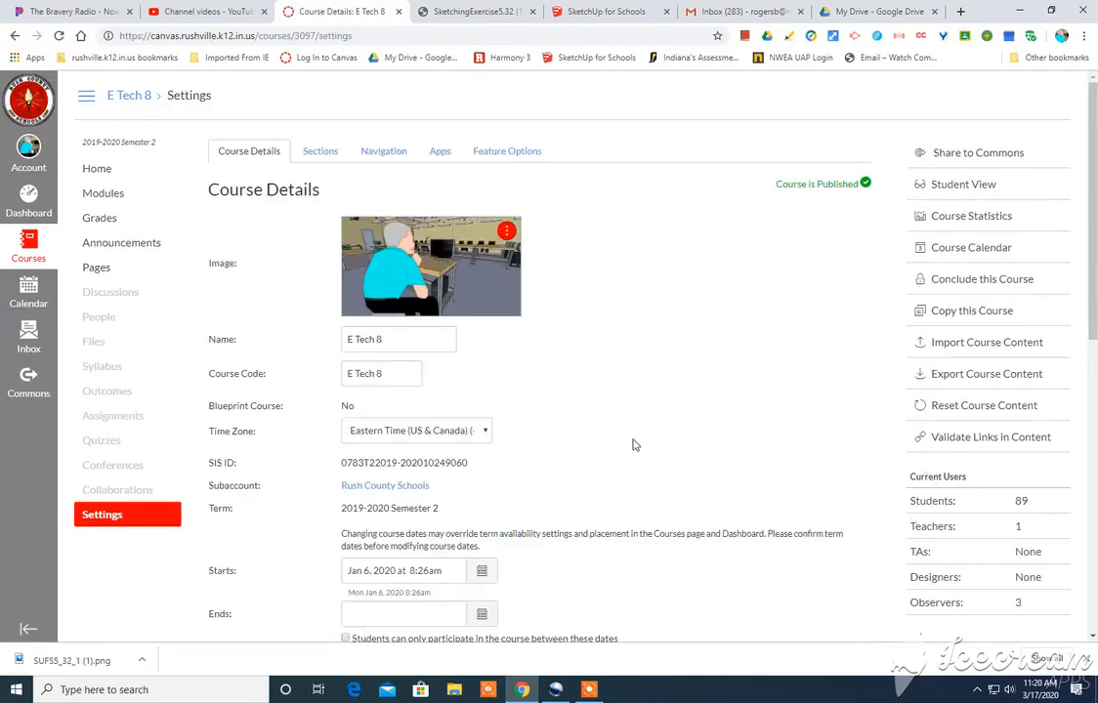
{"action": "left_click", "coordinate": [947, 188]}
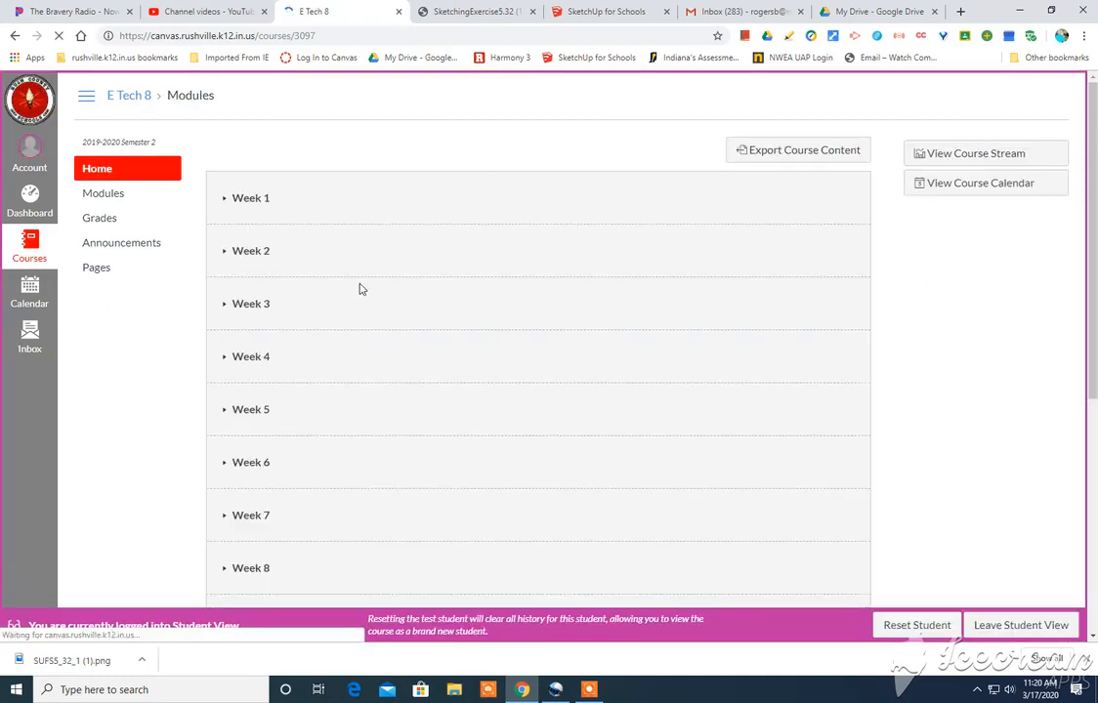
Open the SketchUp Model 5.32 Object #1 assignment from Week 11 and bring up its file upload submission form
{"action": "scroll", "coordinate": [399, 332], "scroll_direction": "down", "scroll_amount": 5}
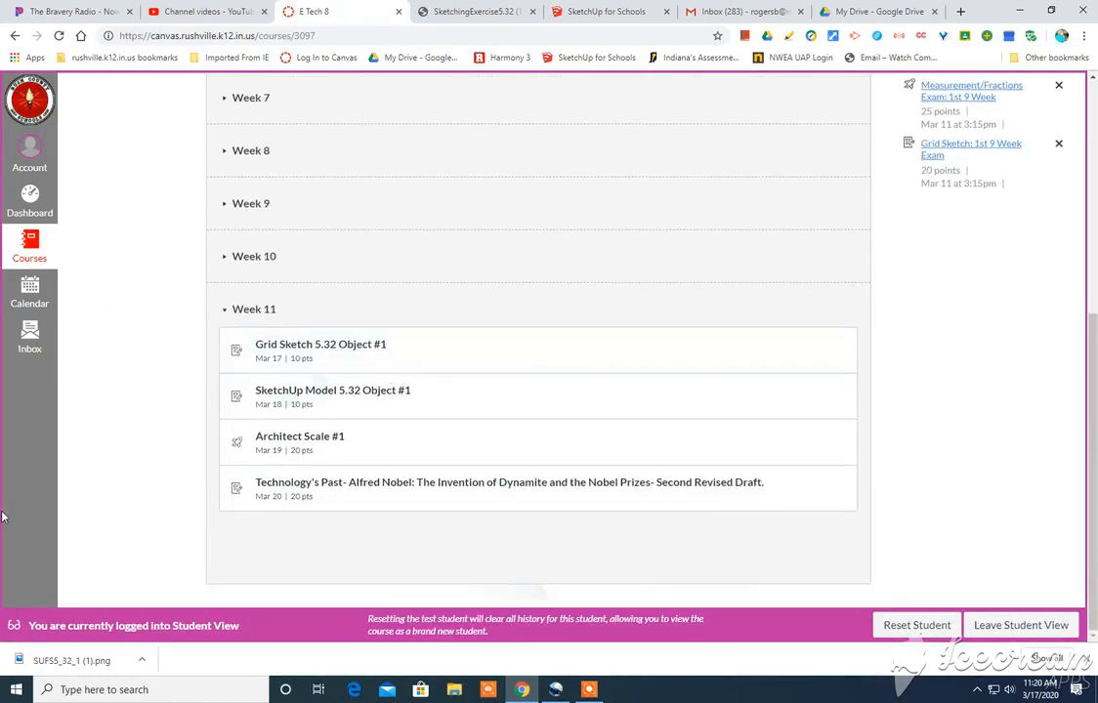
{"action": "left_click", "coordinate": [360, 392]}
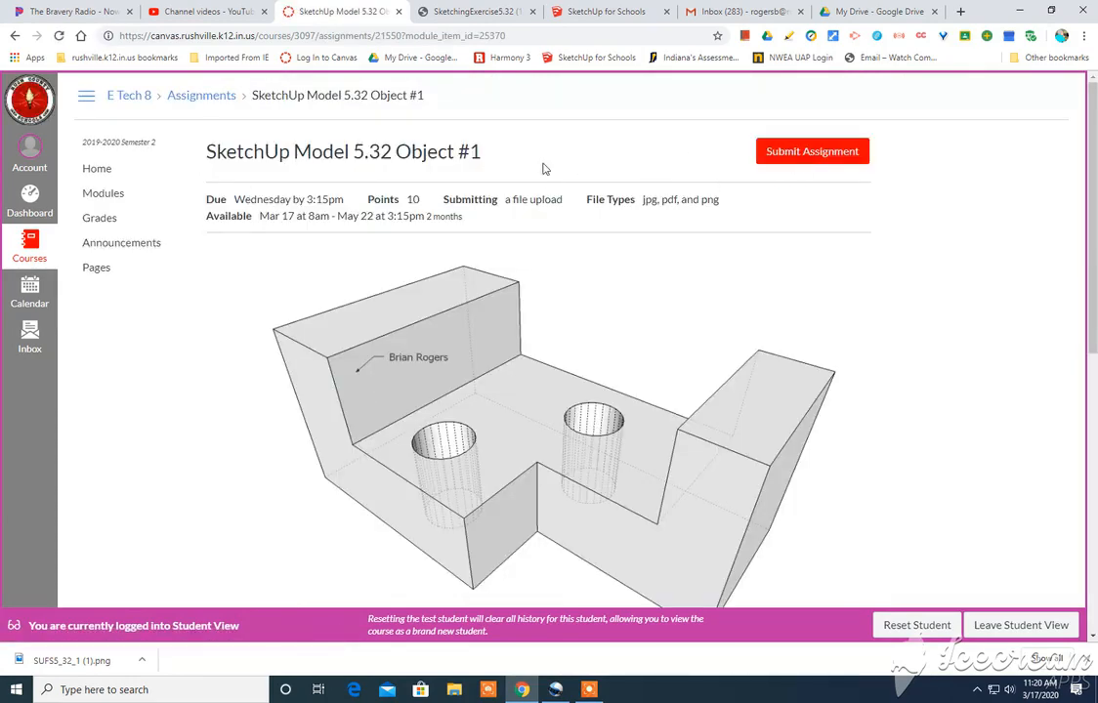
{"action": "left_click", "coordinate": [799, 153]}
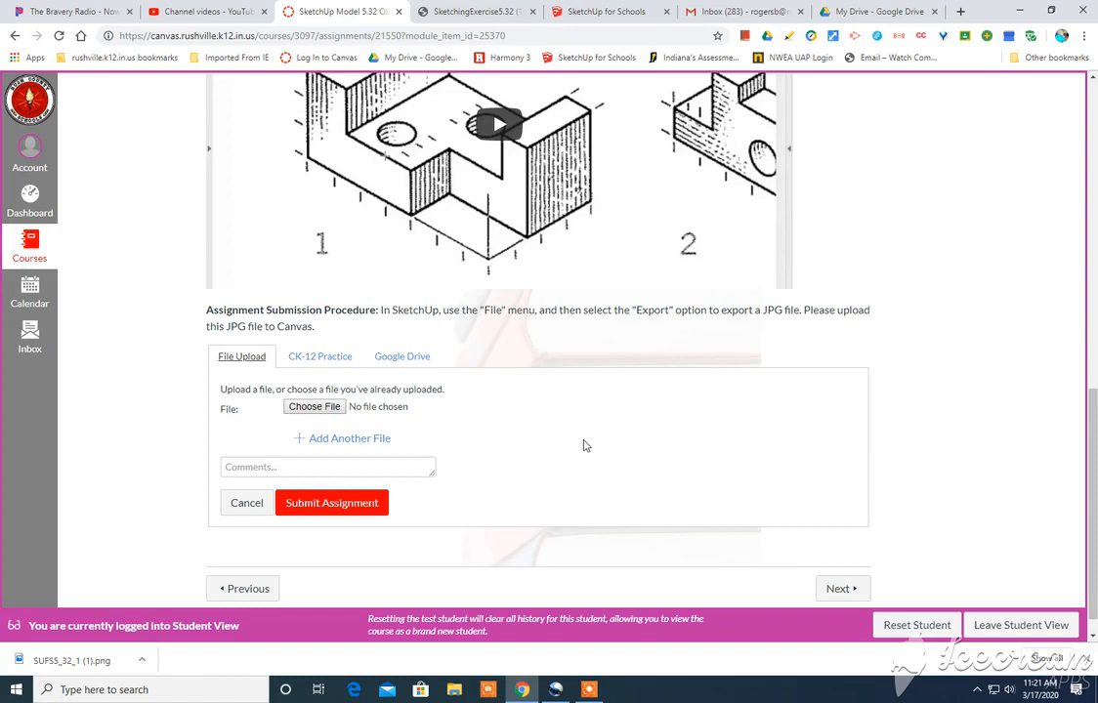
{"action": "scroll", "coordinate": [586, 446], "scroll_direction": "up", "scroll_amount": 2}
{"action": "scroll", "coordinate": [591, 439], "scroll_direction": "down", "scroll_amount": 2}
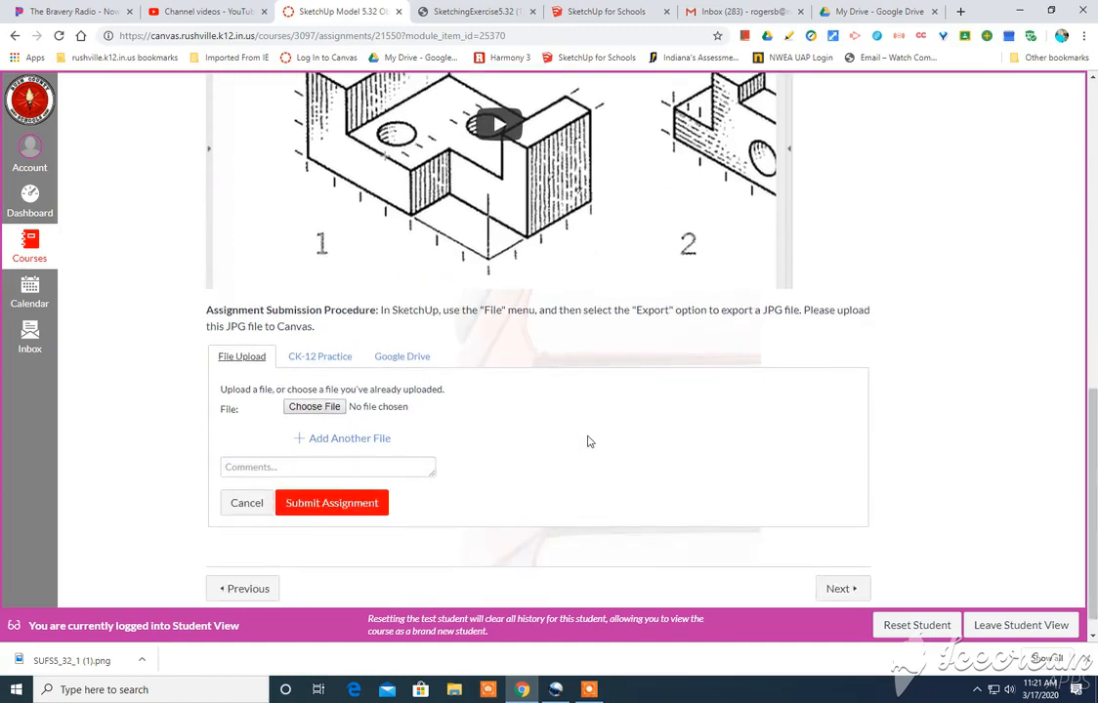